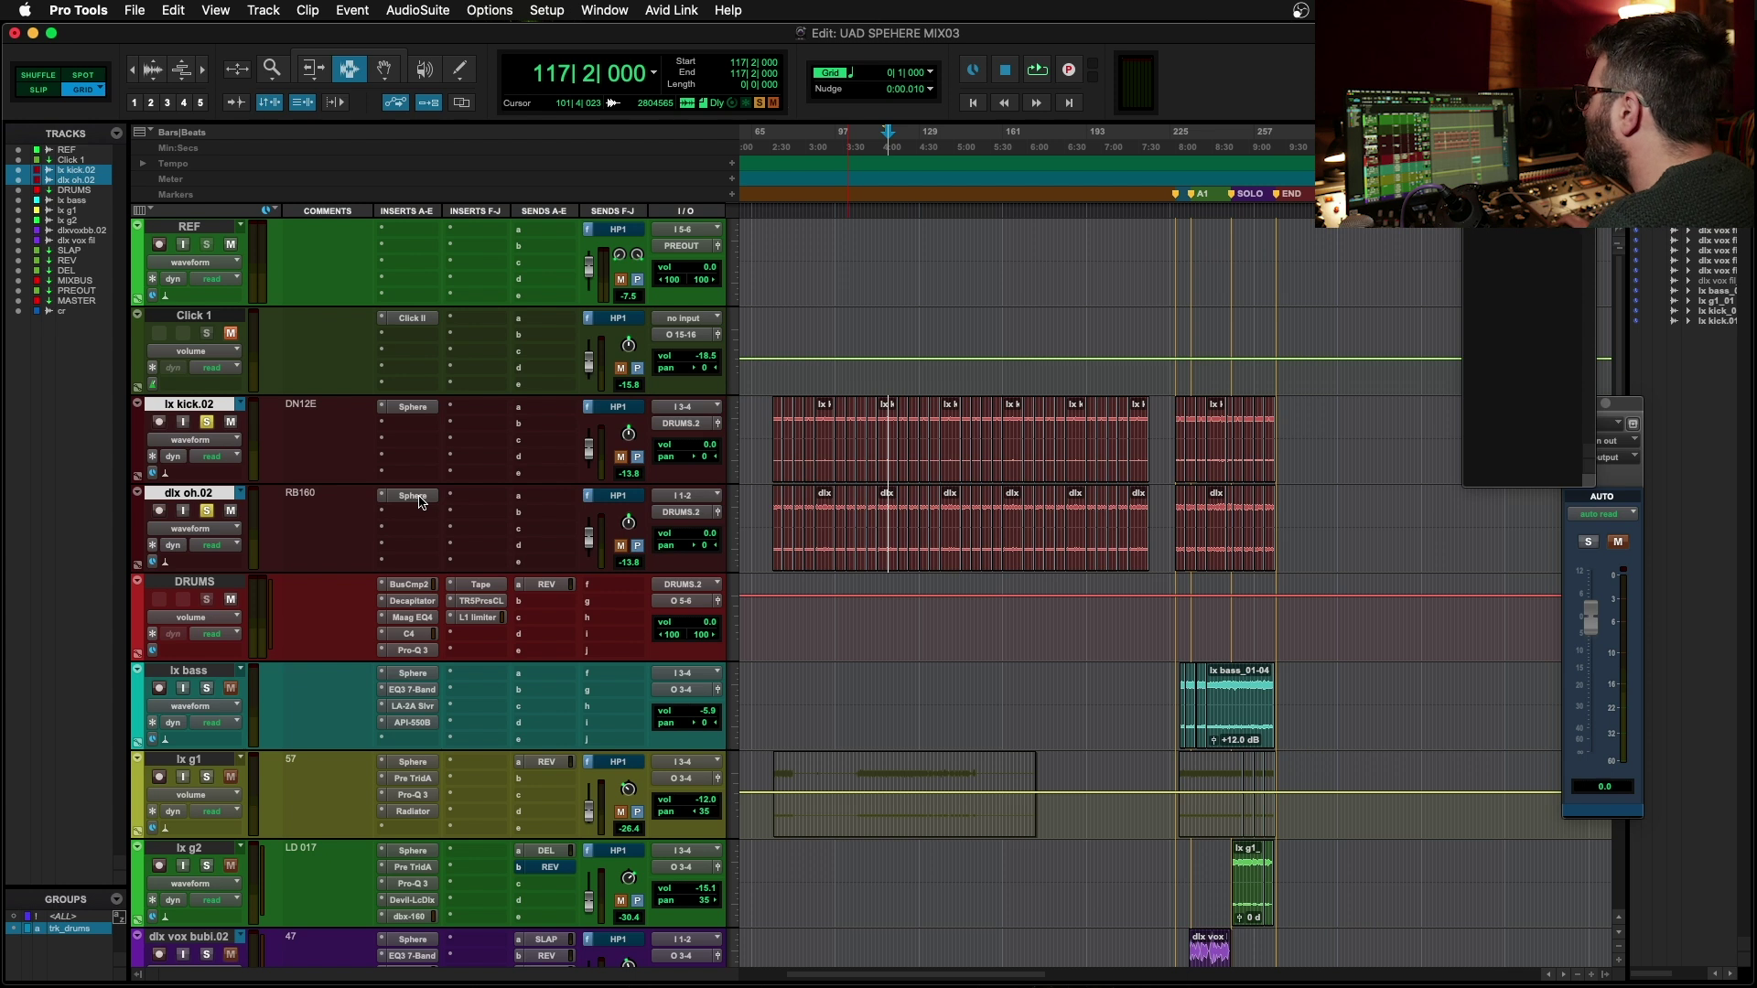
- Open the Sphere plug-in on the lx kick.02 track, review its microphone settings and close it
{"action": "left_click", "coordinate": [411, 407]}
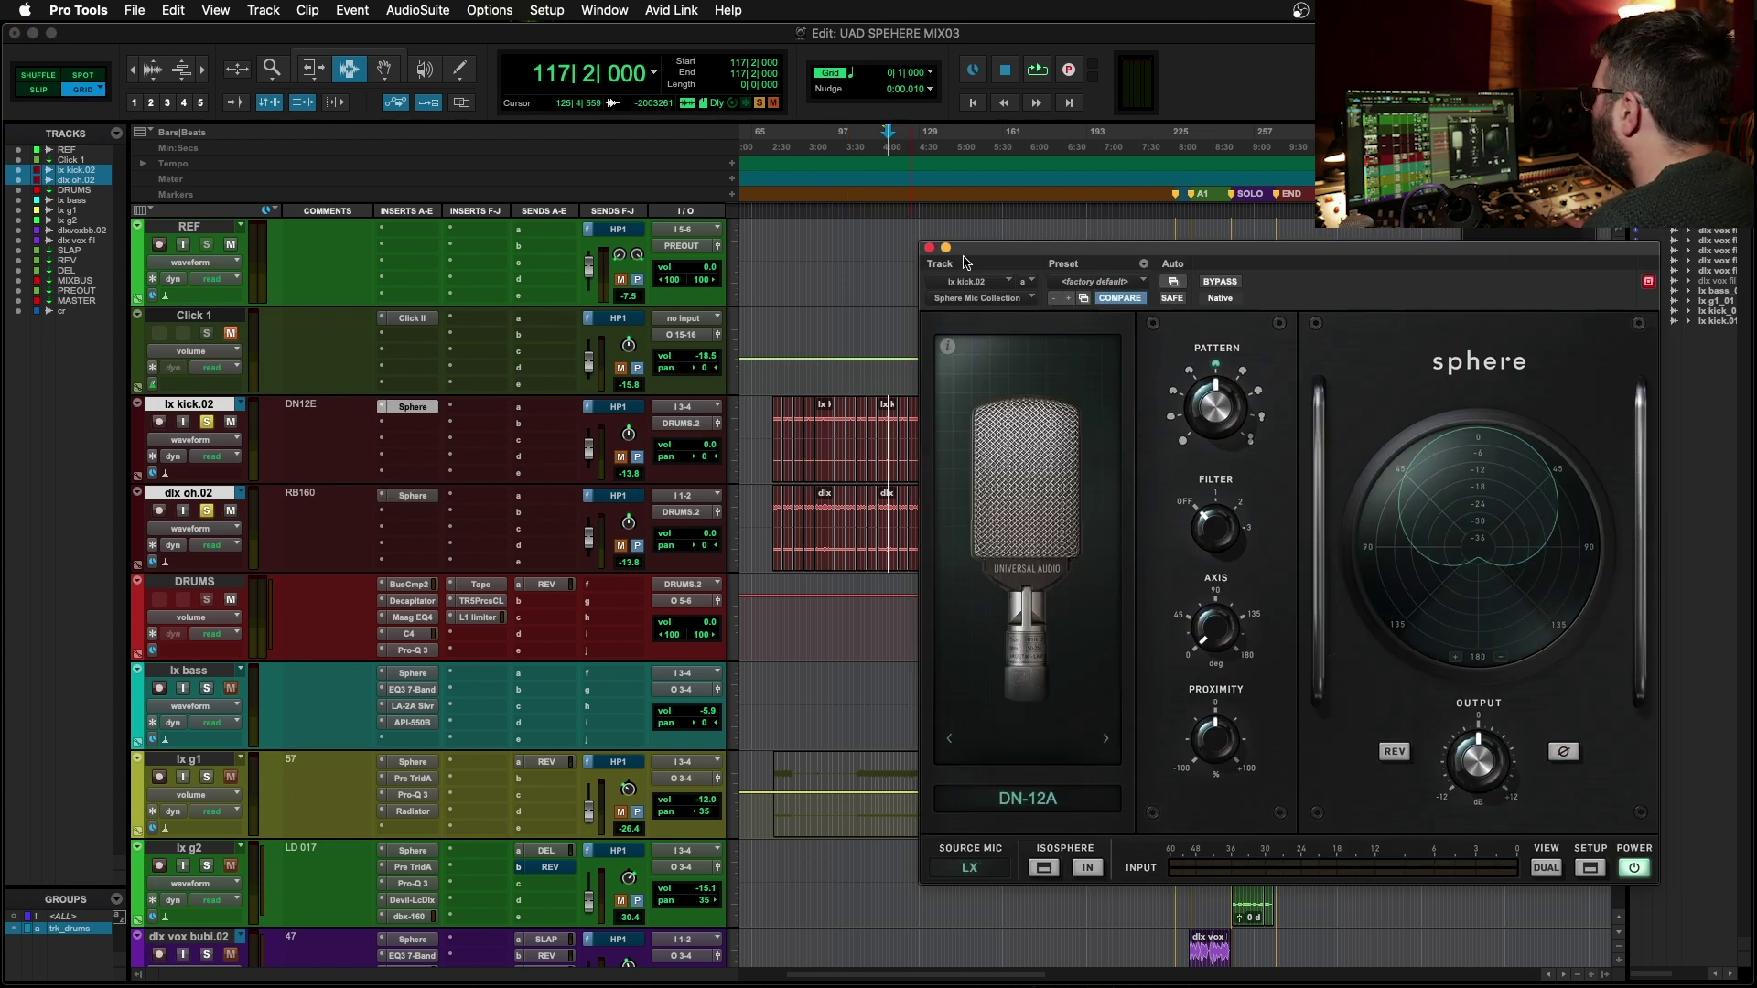
{"action": "left_click_drag", "start_coordinate": [964, 262], "coordinate": [791, 170]}
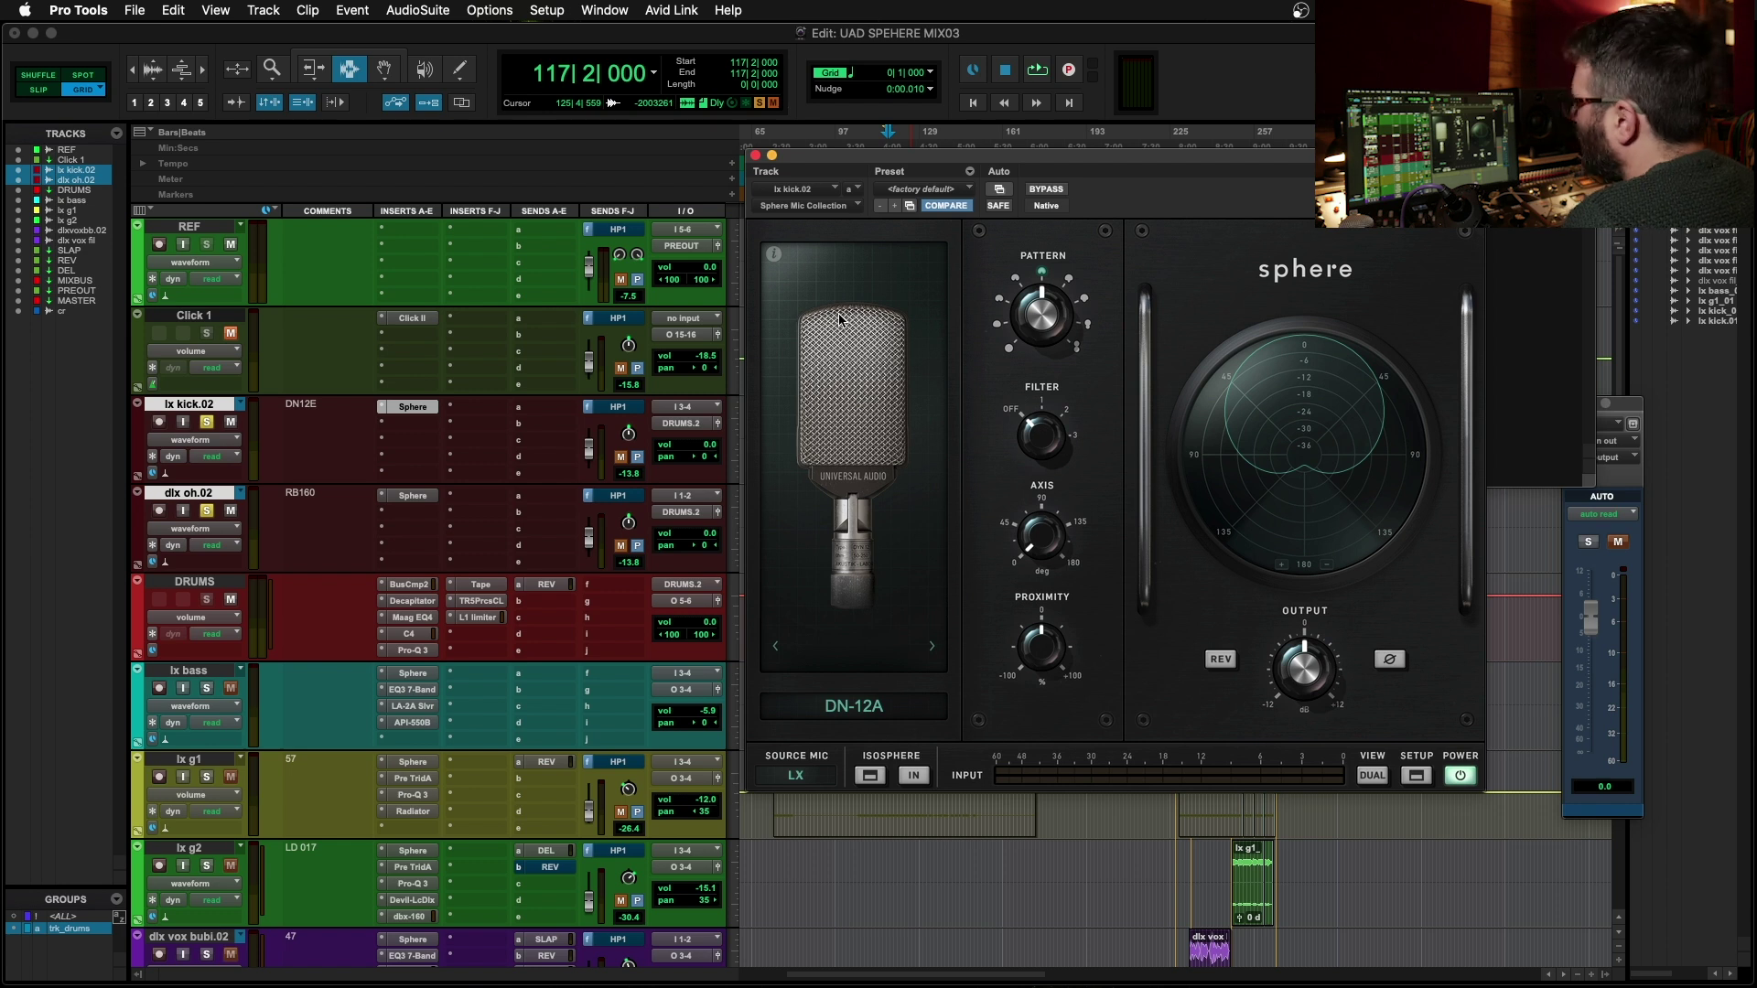
{"action": "left_click", "coordinate": [754, 155]}
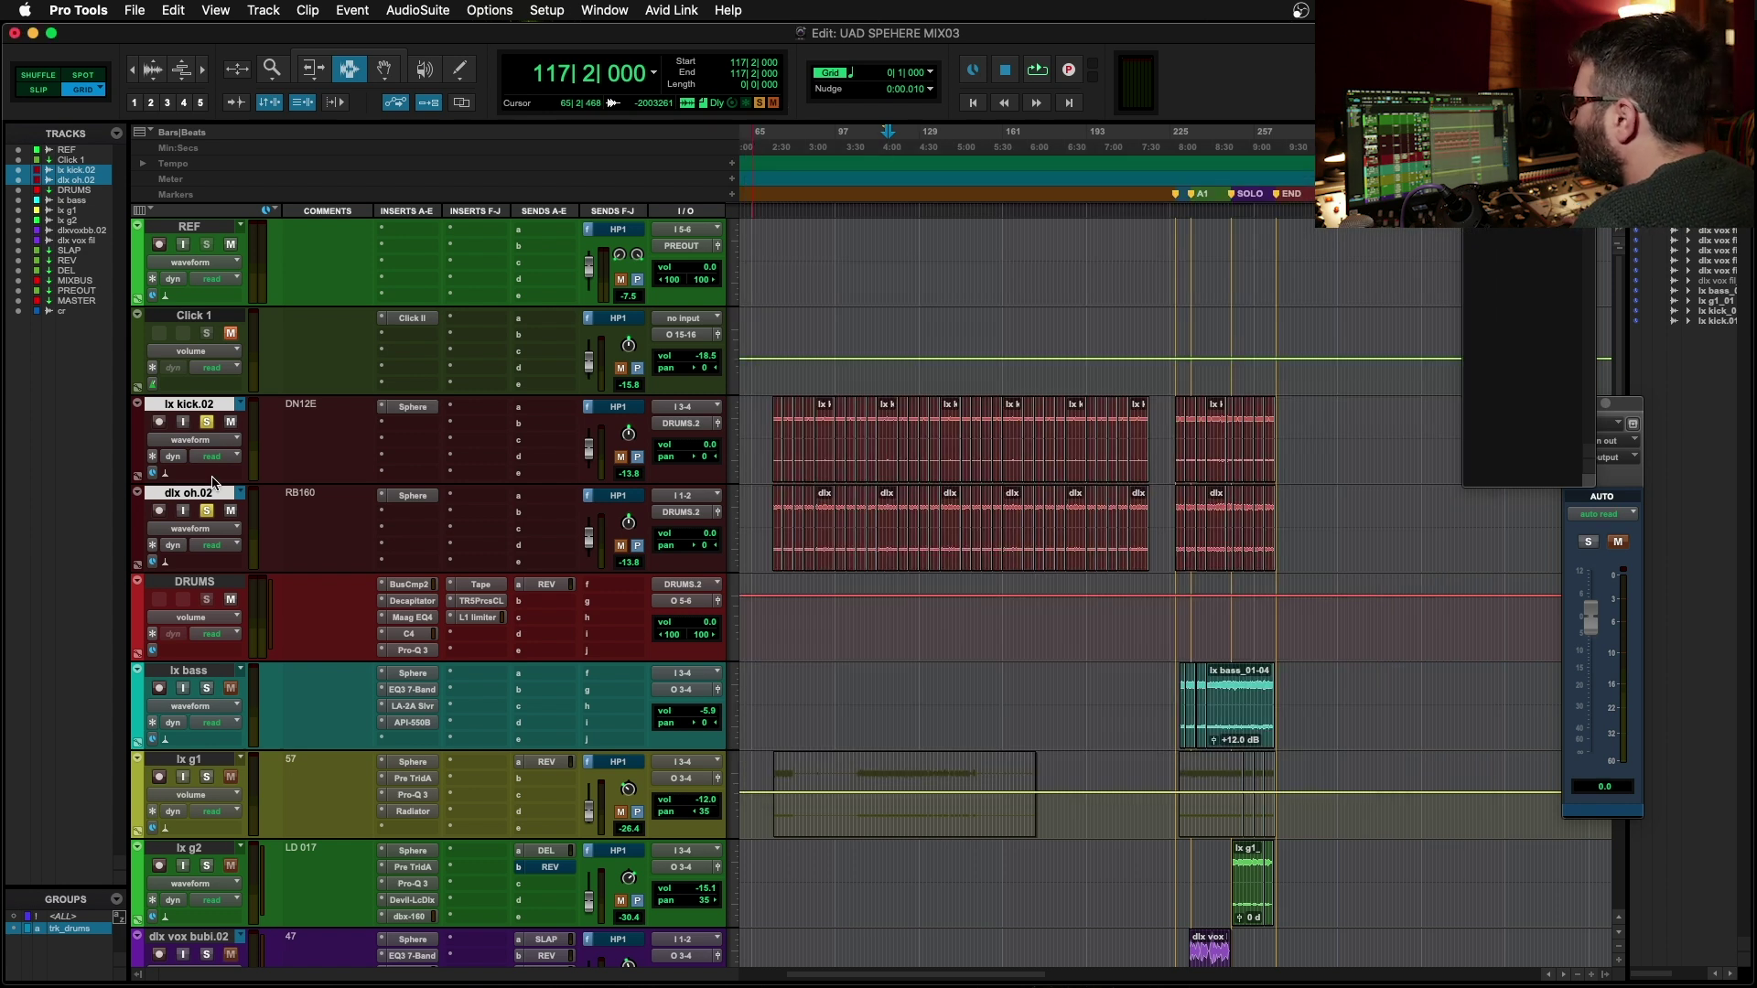
- Open Sphere on the dlx oh.02 track and try the LD-37A, LD-414 T2 and LD-251 large condenser models
{"action": "left_click", "coordinate": [413, 496]}
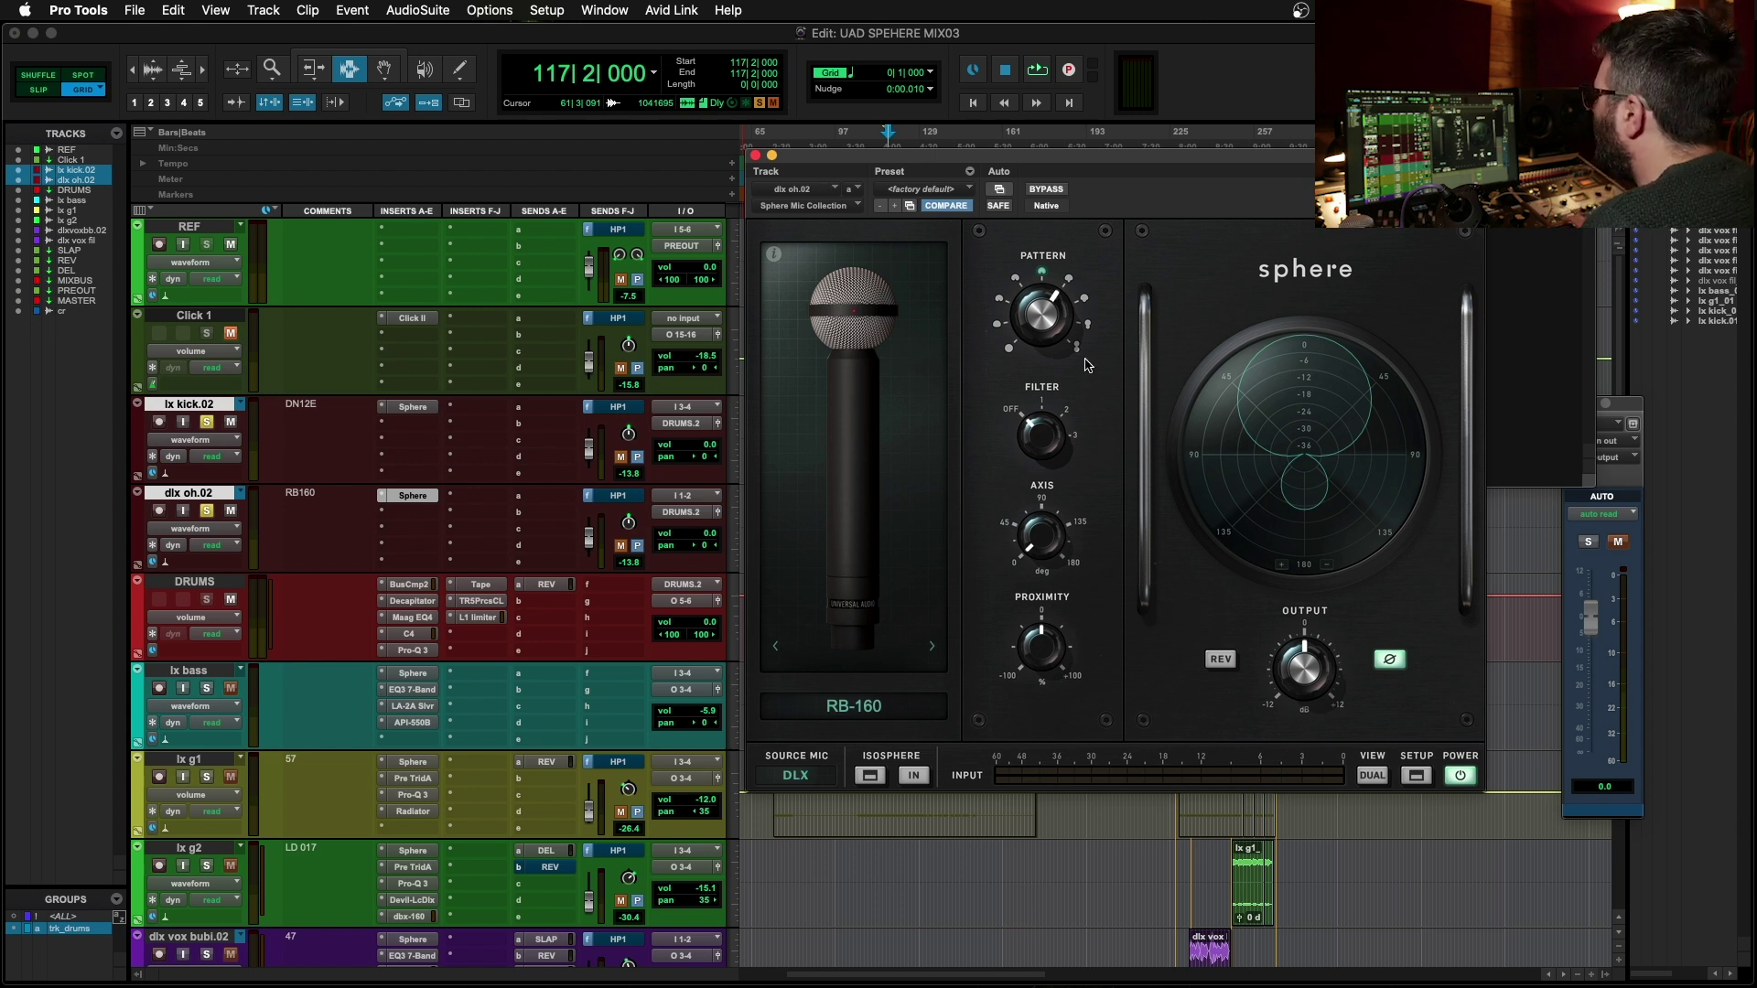
{"action": "left_click_drag", "start_coordinate": [1038, 326], "coordinate": [1039, 316]}
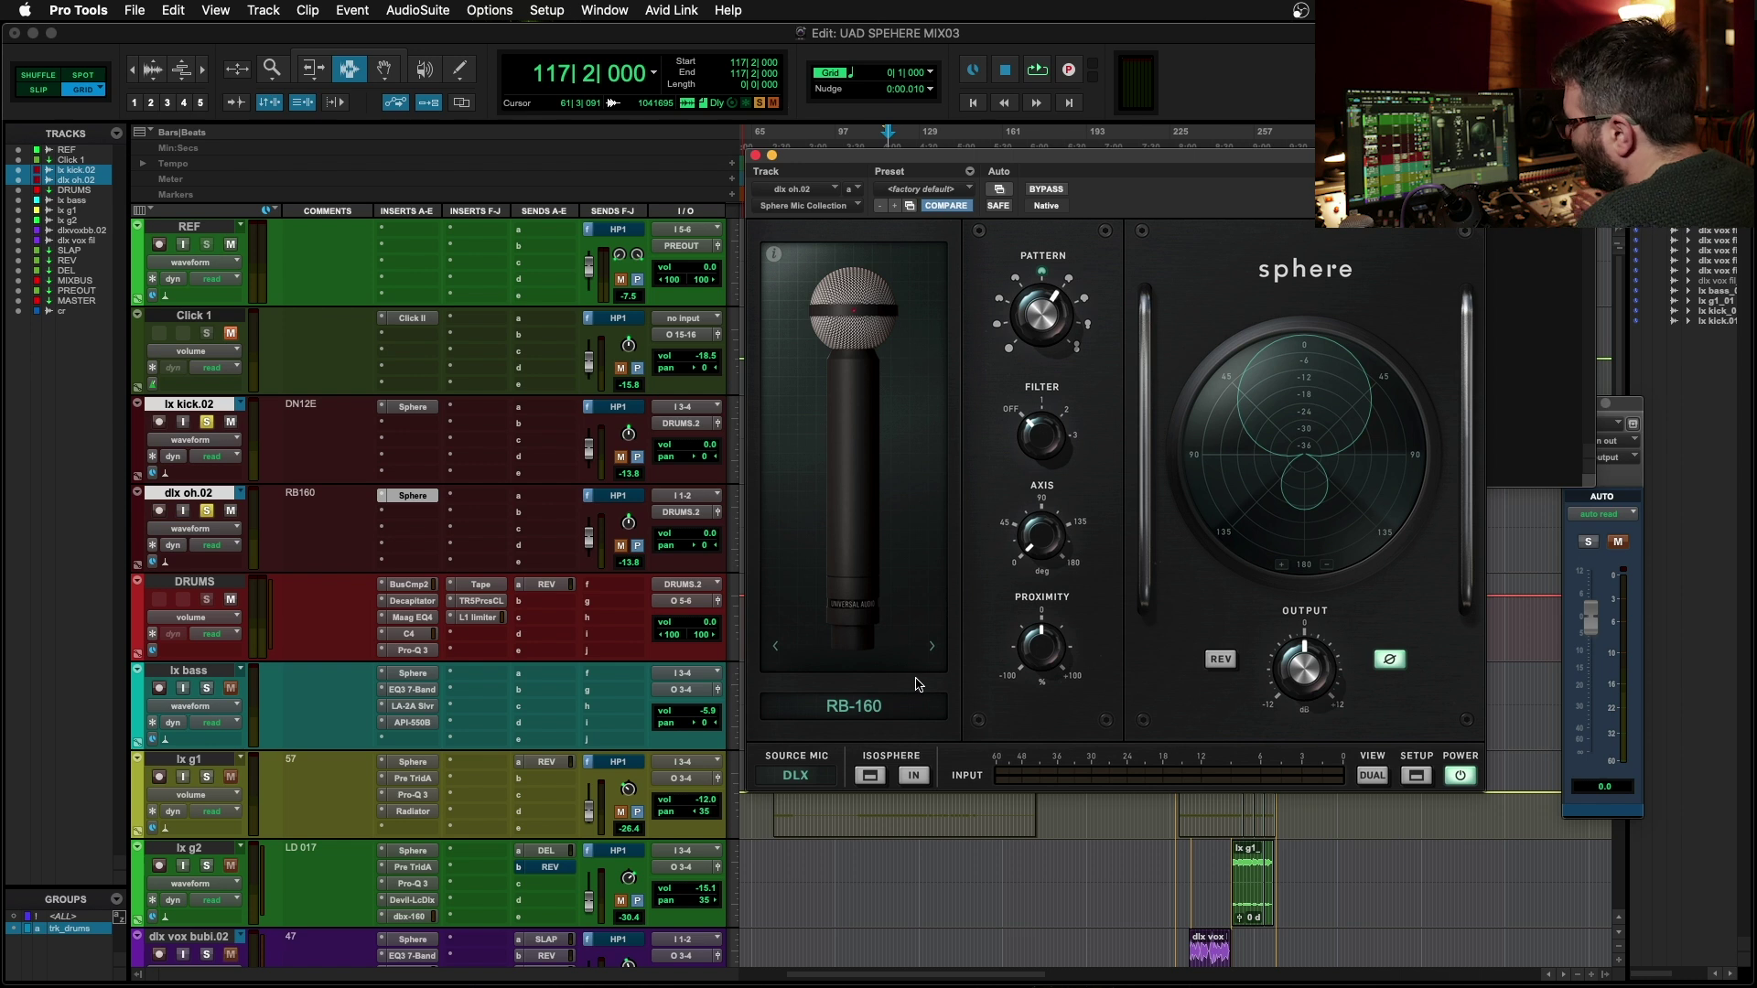
{"action": "left_click", "coordinate": [839, 709]}
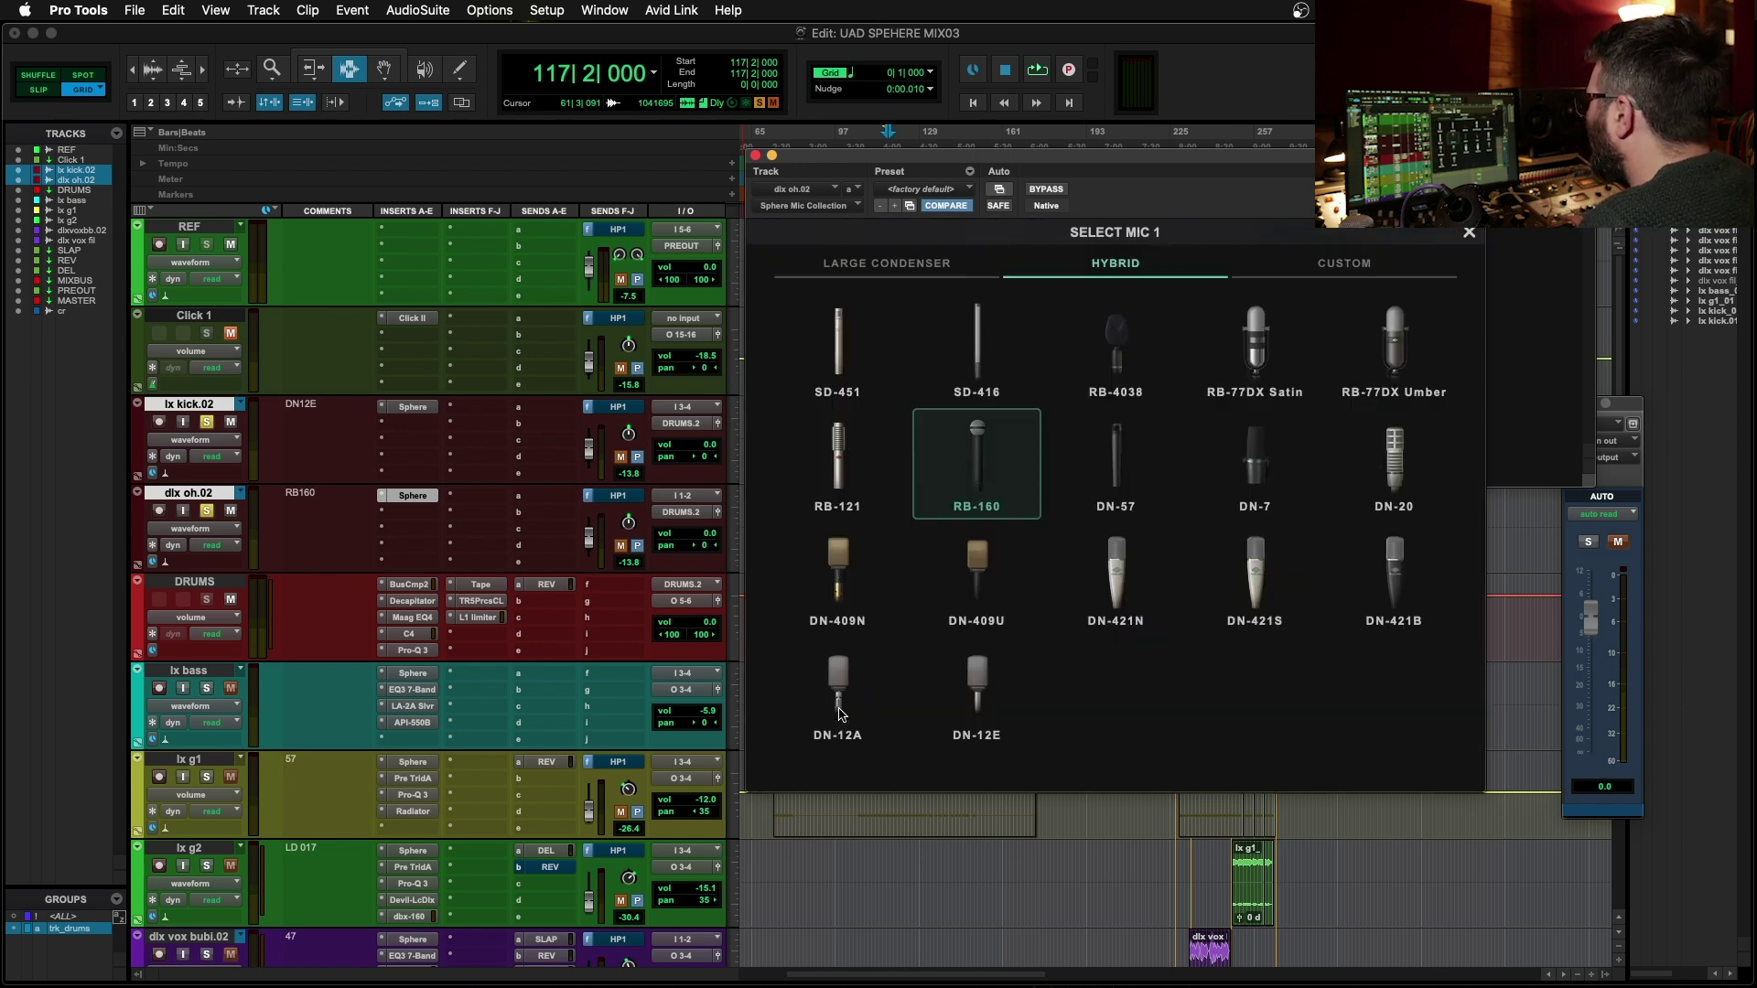
{"action": "left_click", "coordinate": [891, 267]}
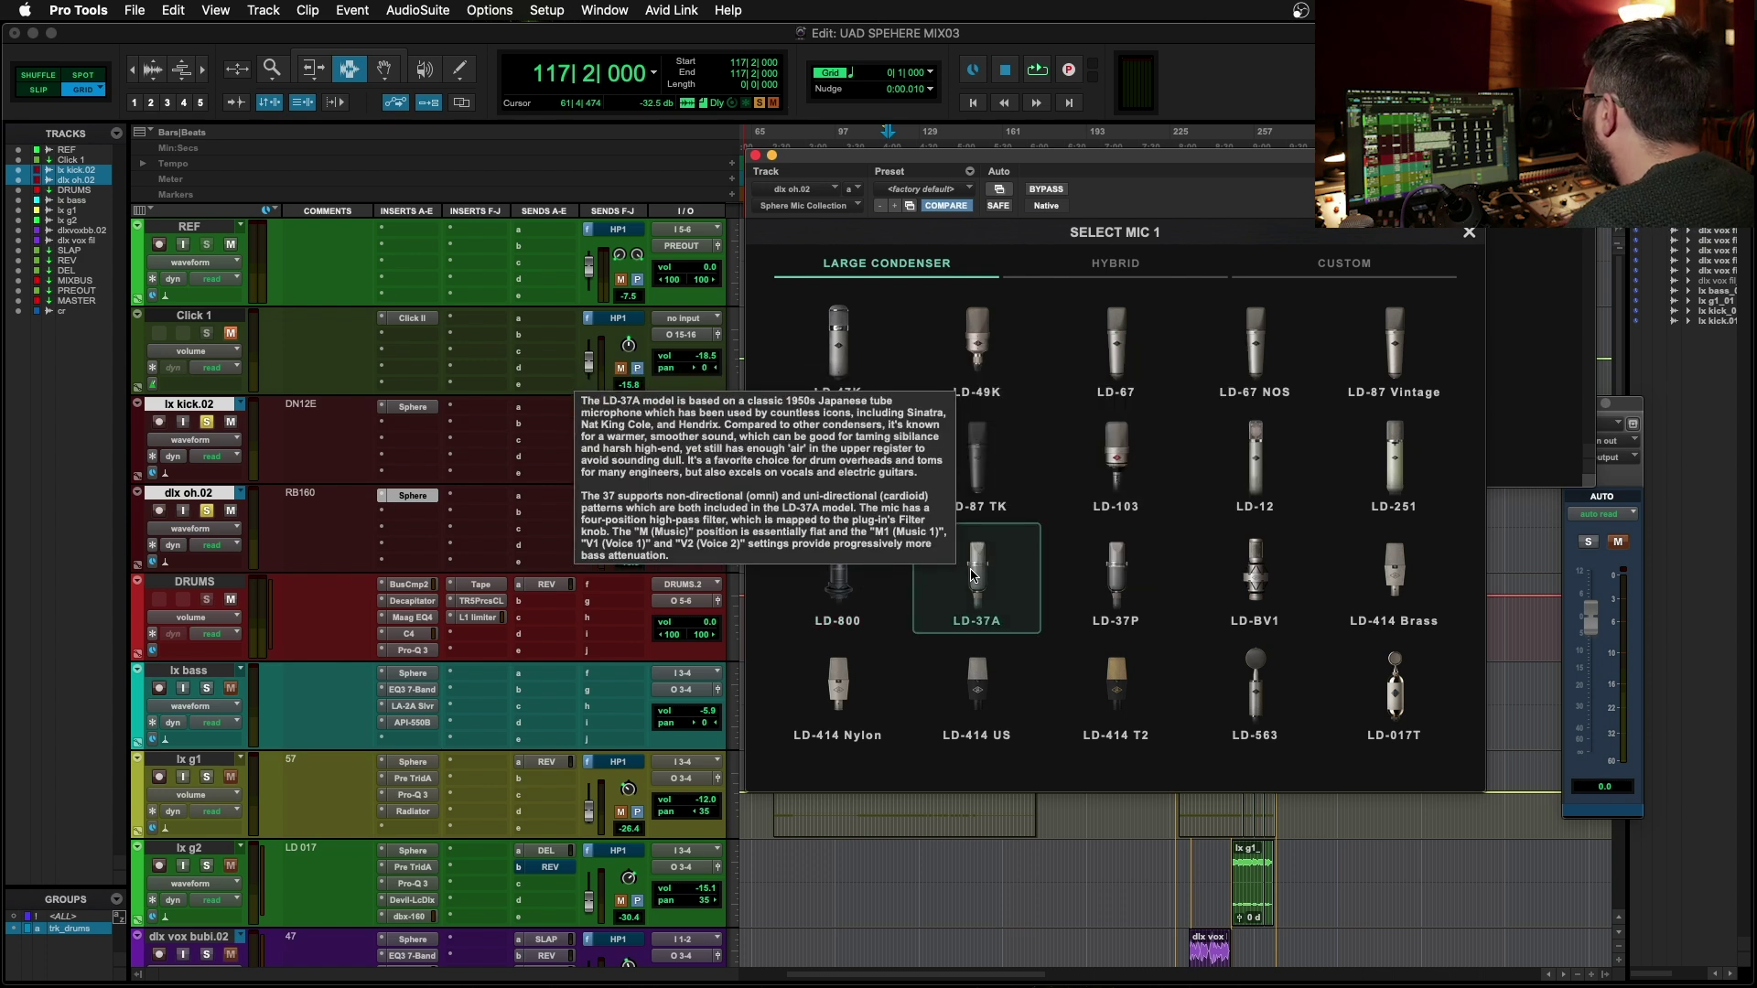
{"action": "left_click", "coordinate": [1101, 692]}
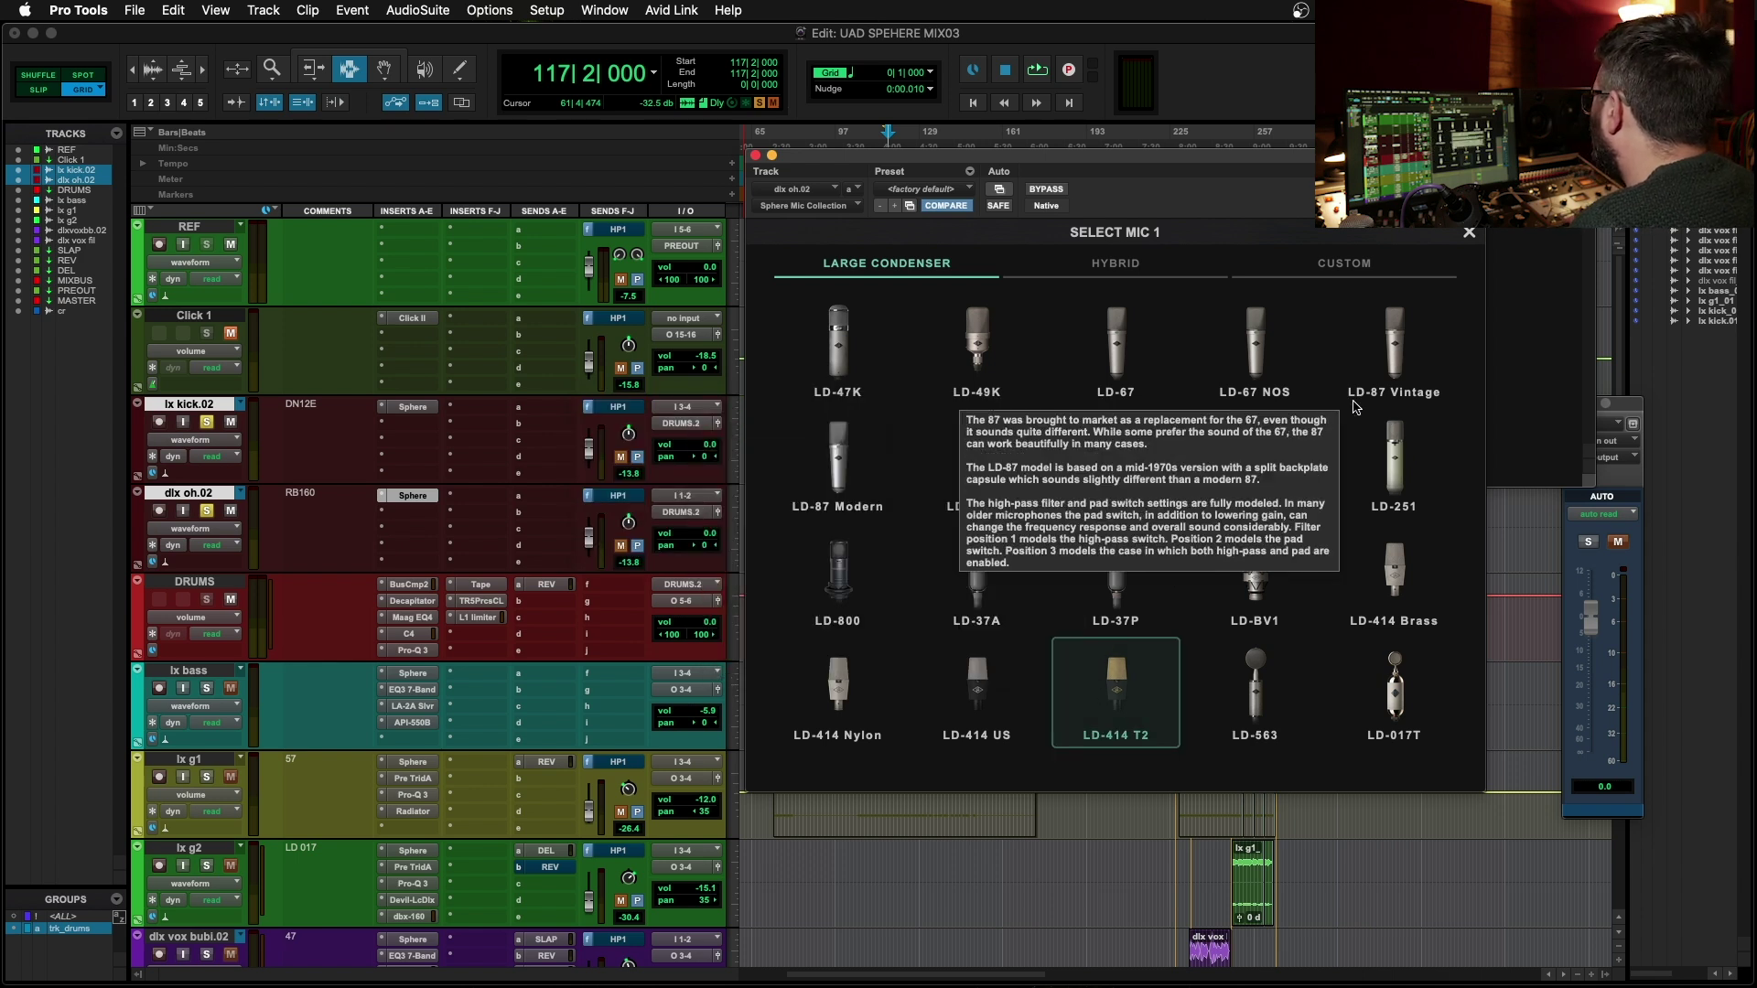
{"action": "left_click", "coordinate": [1389, 437]}
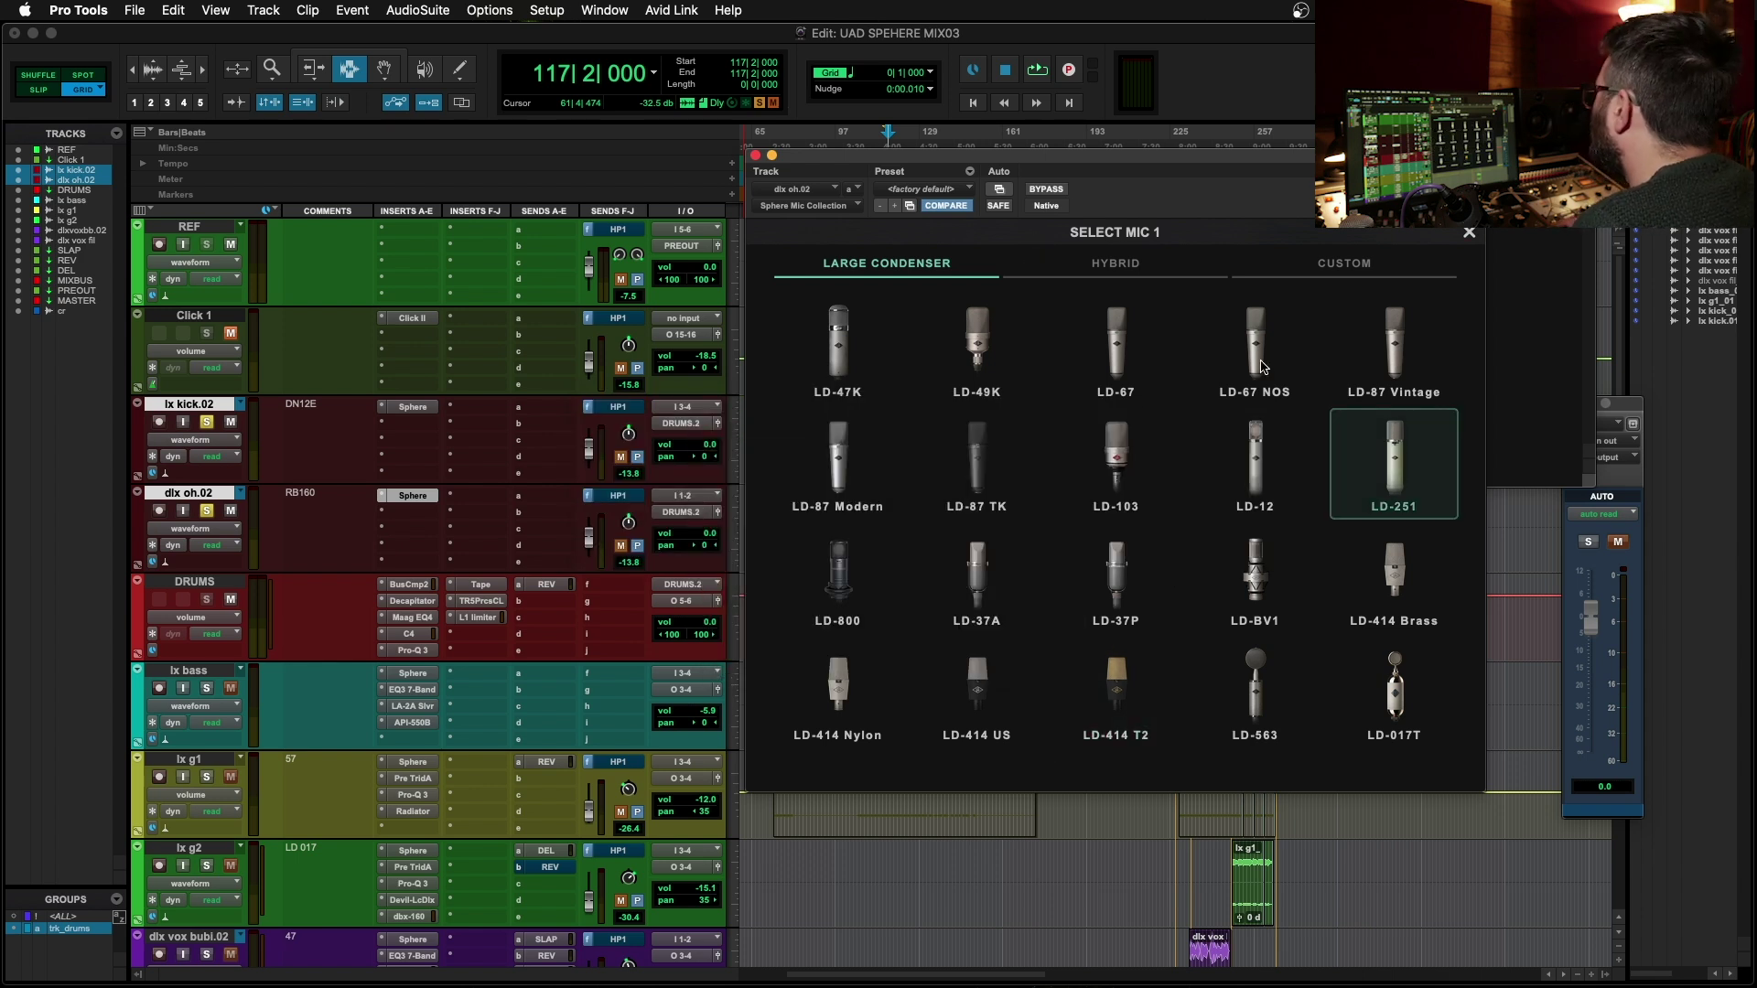
- Try the hybrid models SD-416, RB-160, DN-57, DN-7, DN-20 and DN-12E on dlx oh.02, and close the plug-in
{"action": "left_click", "coordinate": [1105, 264]}
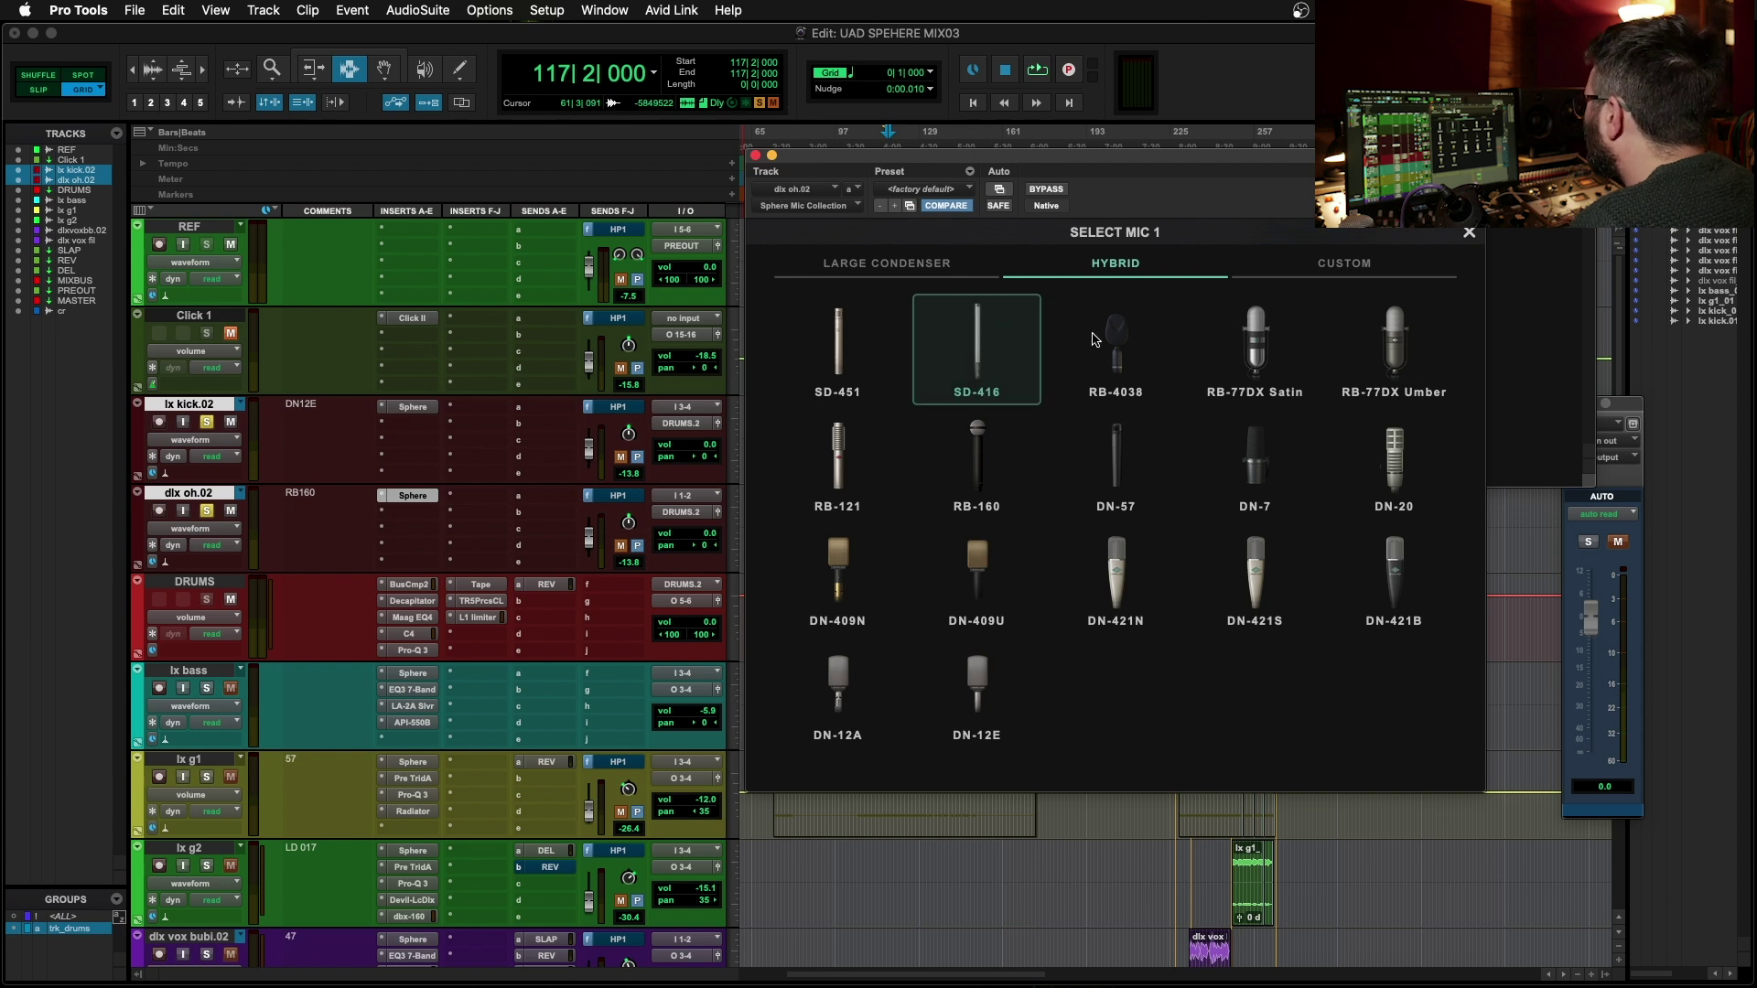
{"action": "left_click", "coordinate": [993, 451]}
{"action": "left_click", "coordinate": [1105, 458]}
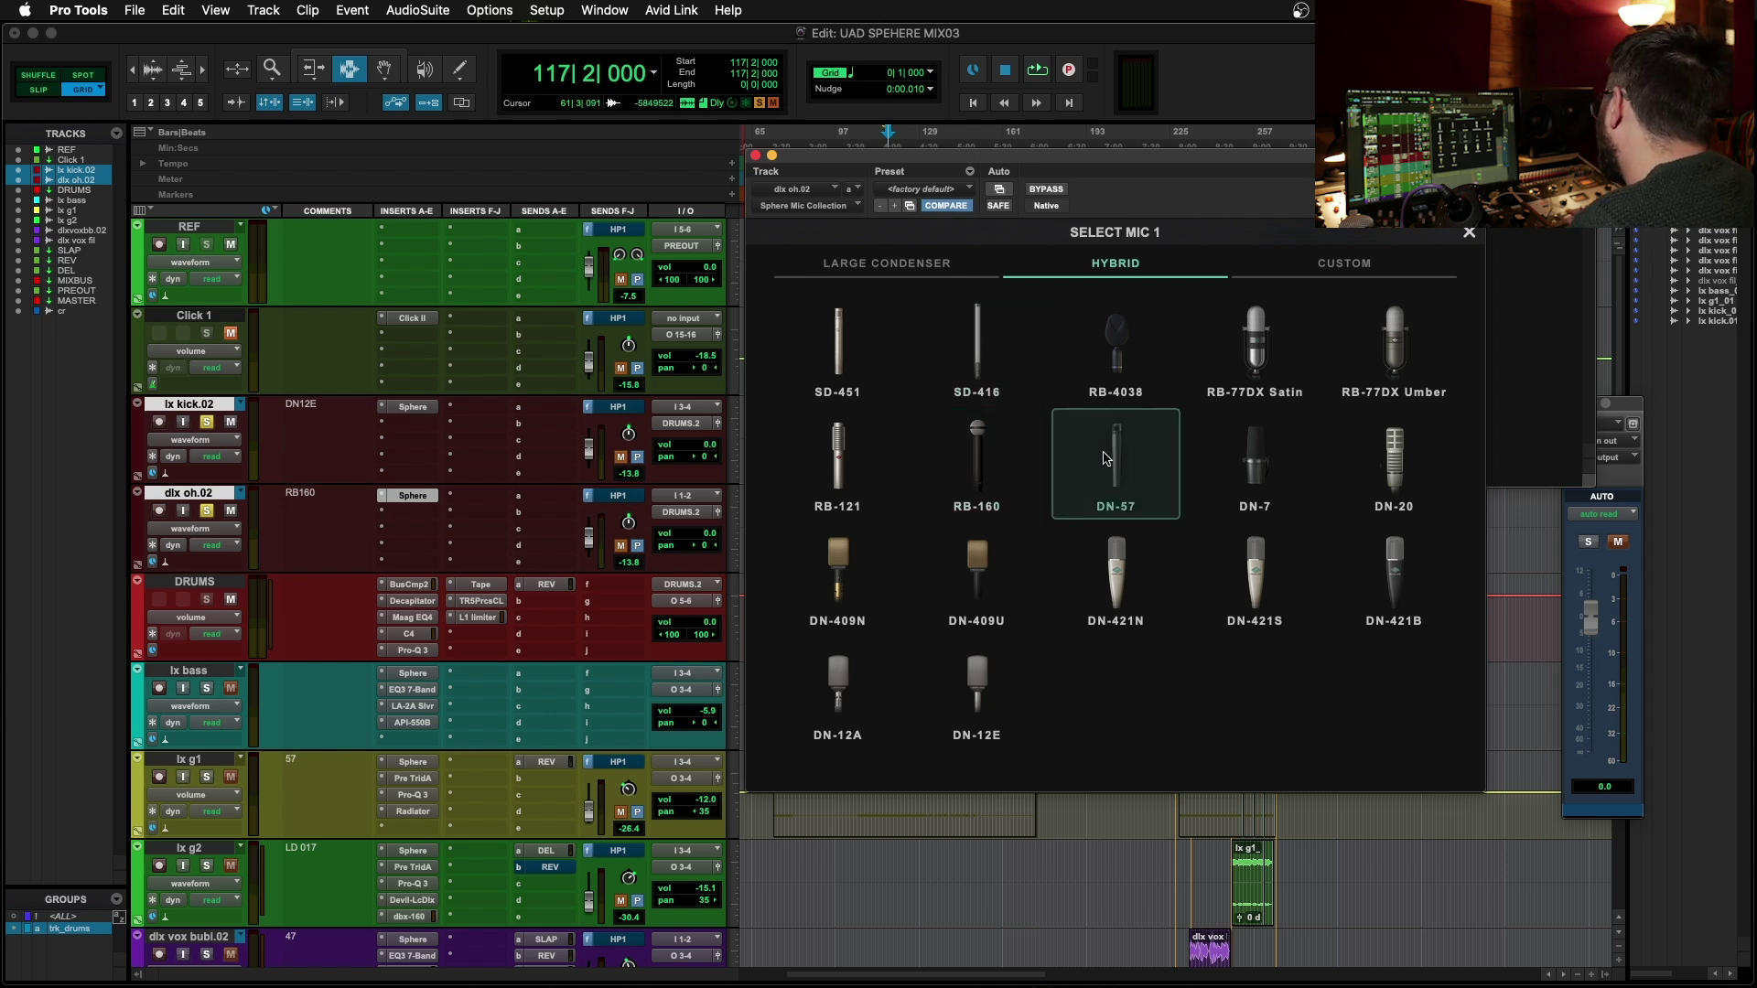
{"action": "left_click", "coordinate": [1234, 458]}
{"action": "left_click", "coordinate": [1394, 446]}
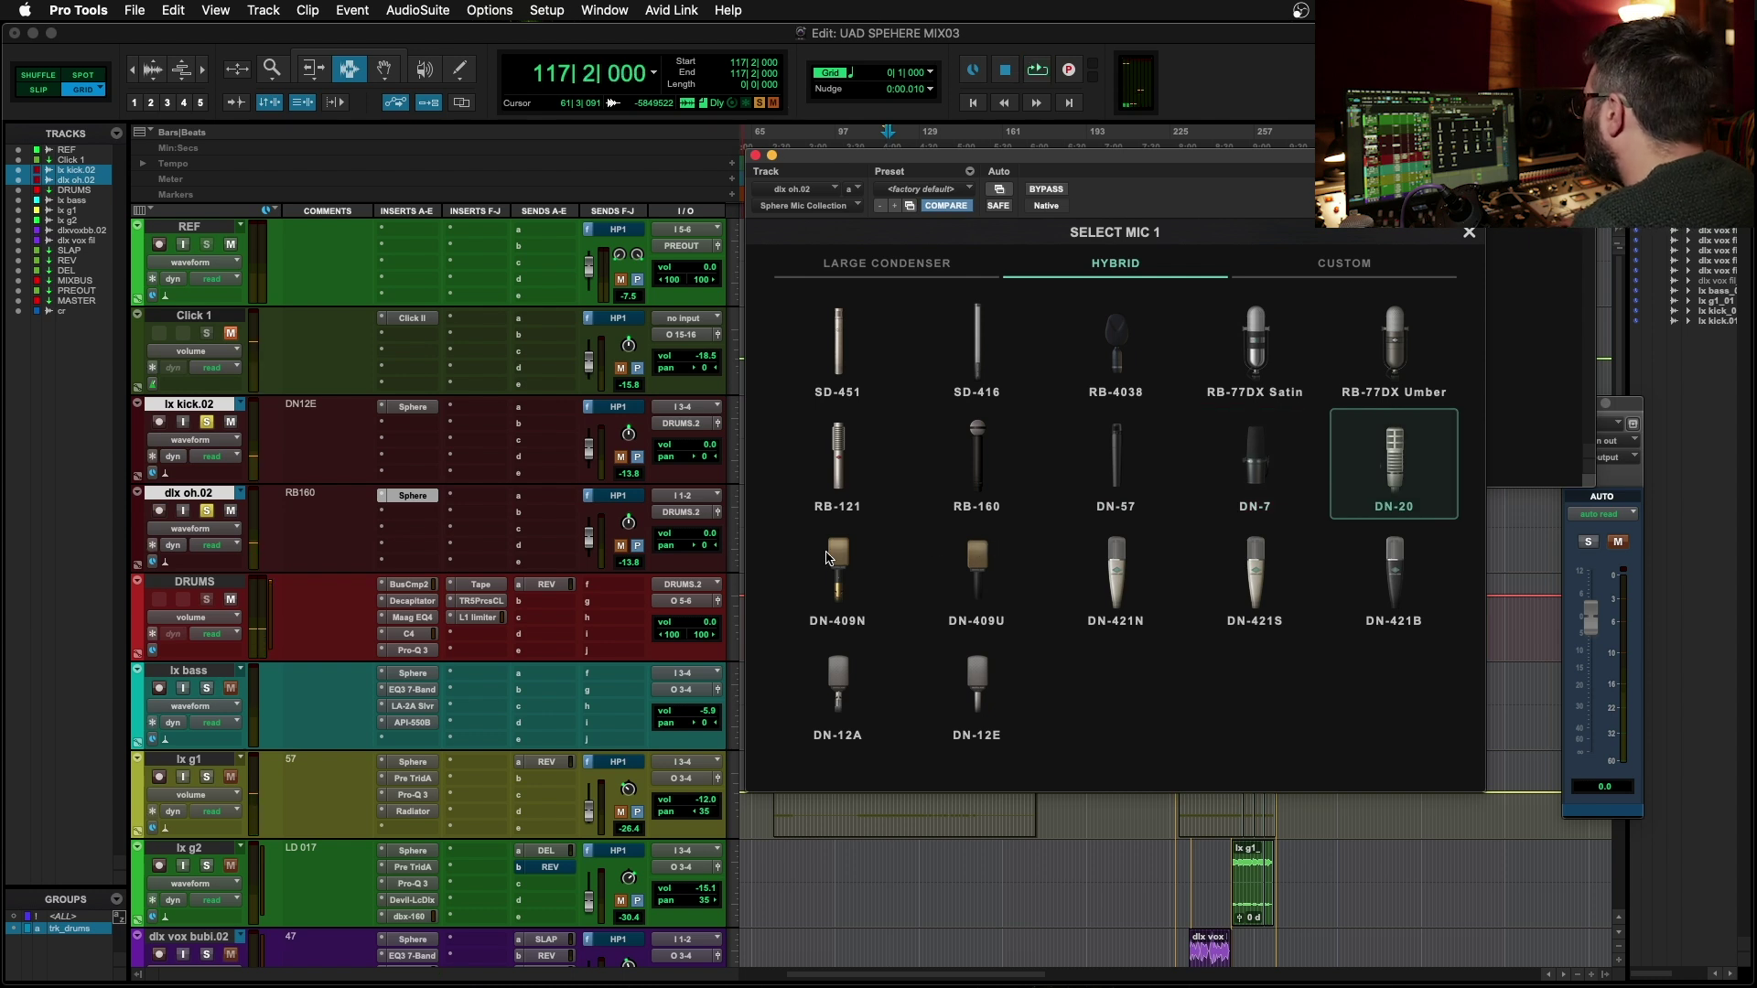
{"action": "left_click", "coordinate": [950, 714]}
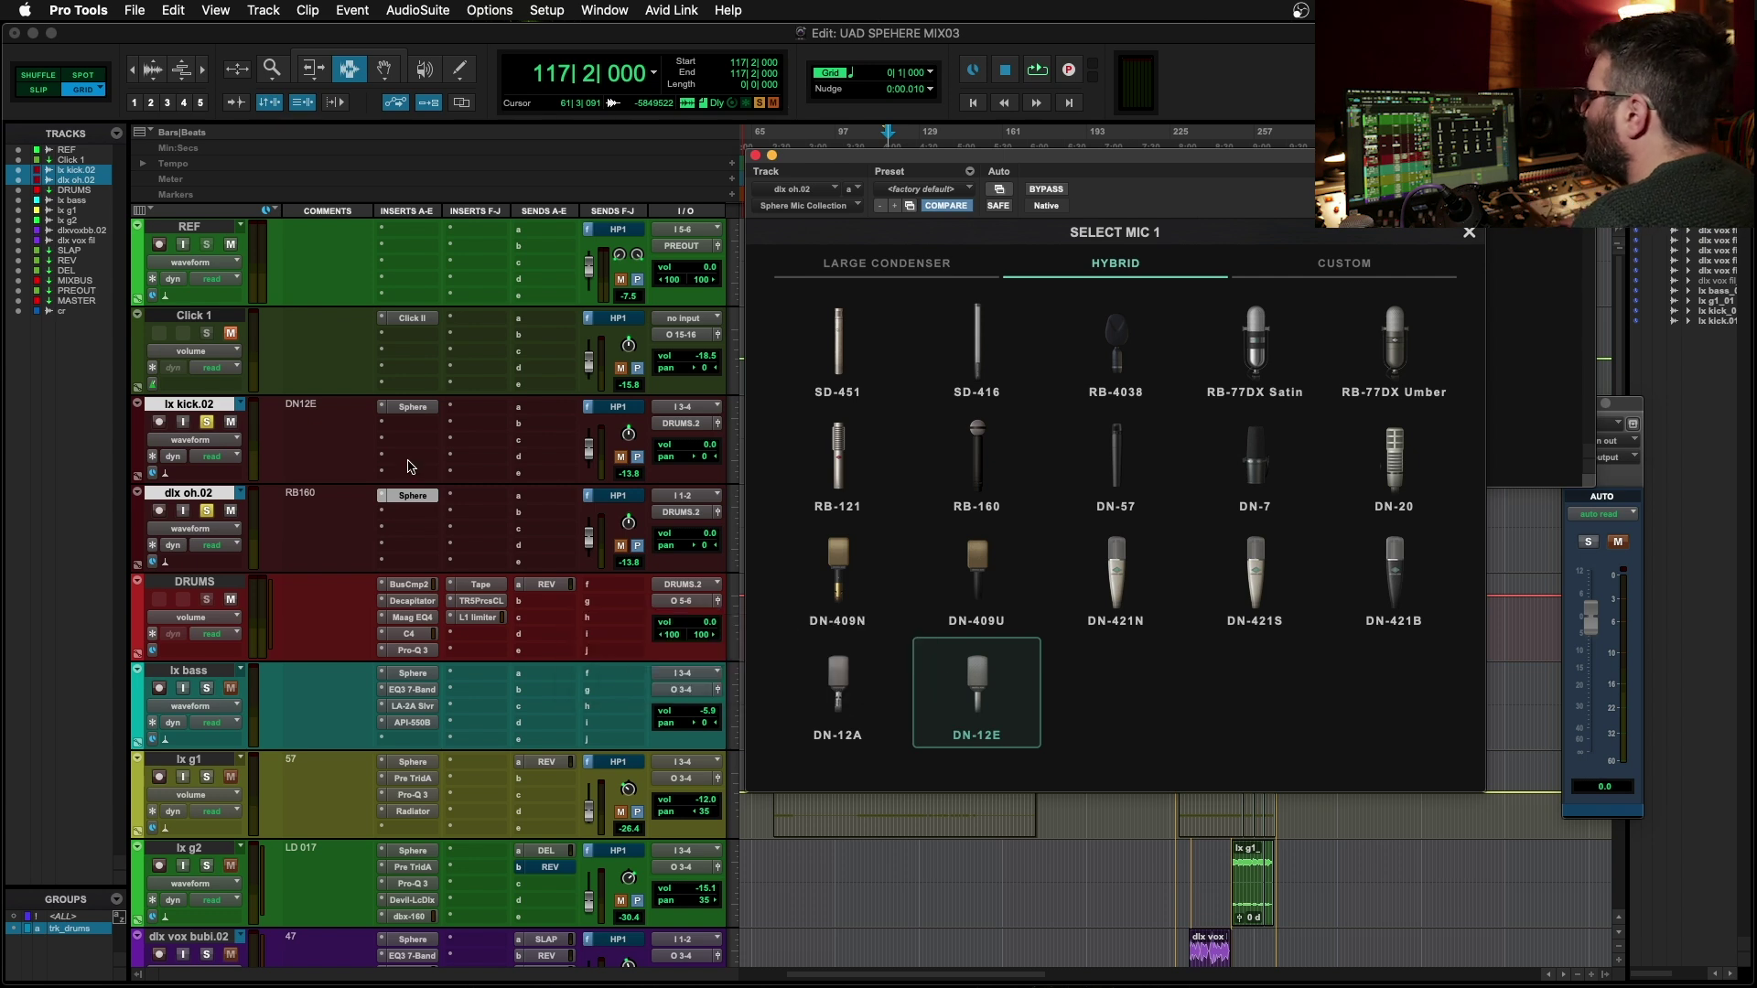
{"action": "left_click", "coordinate": [756, 155]}
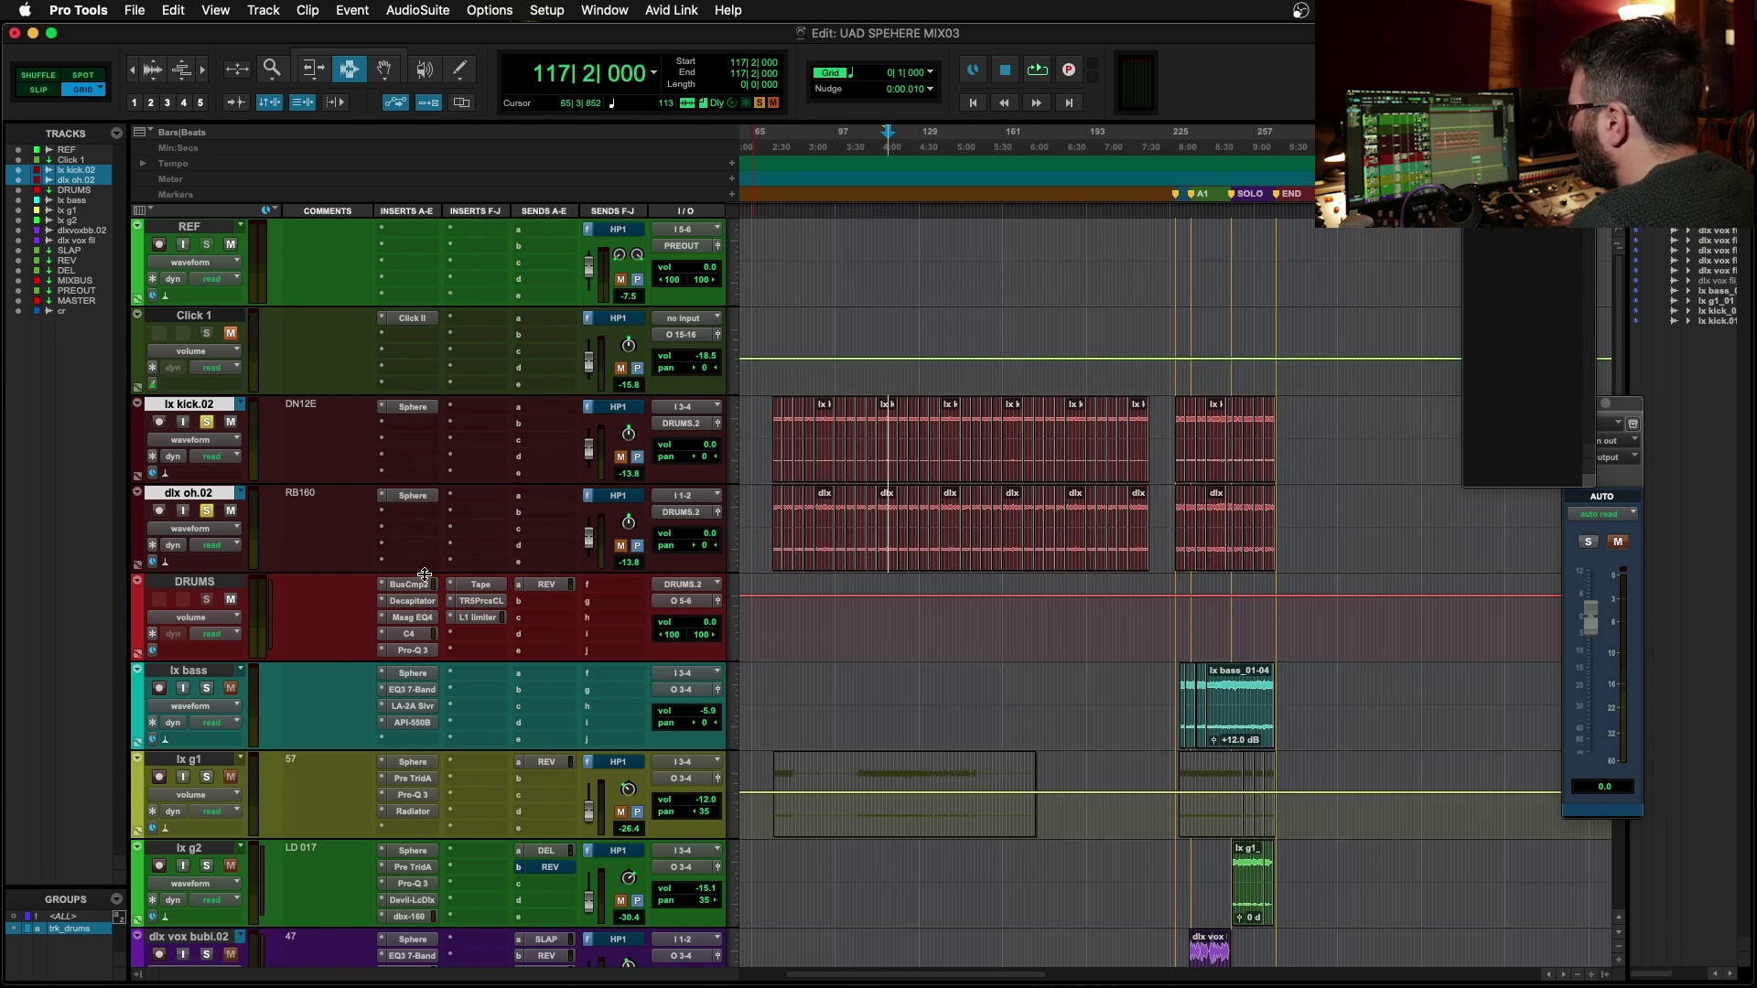
- Start playback from bar 117, beat 3 and leave only the lx kick.02 track soloed
{"action": "left_click", "coordinate": [889, 425]}
{"action": "key", "text": "space"}
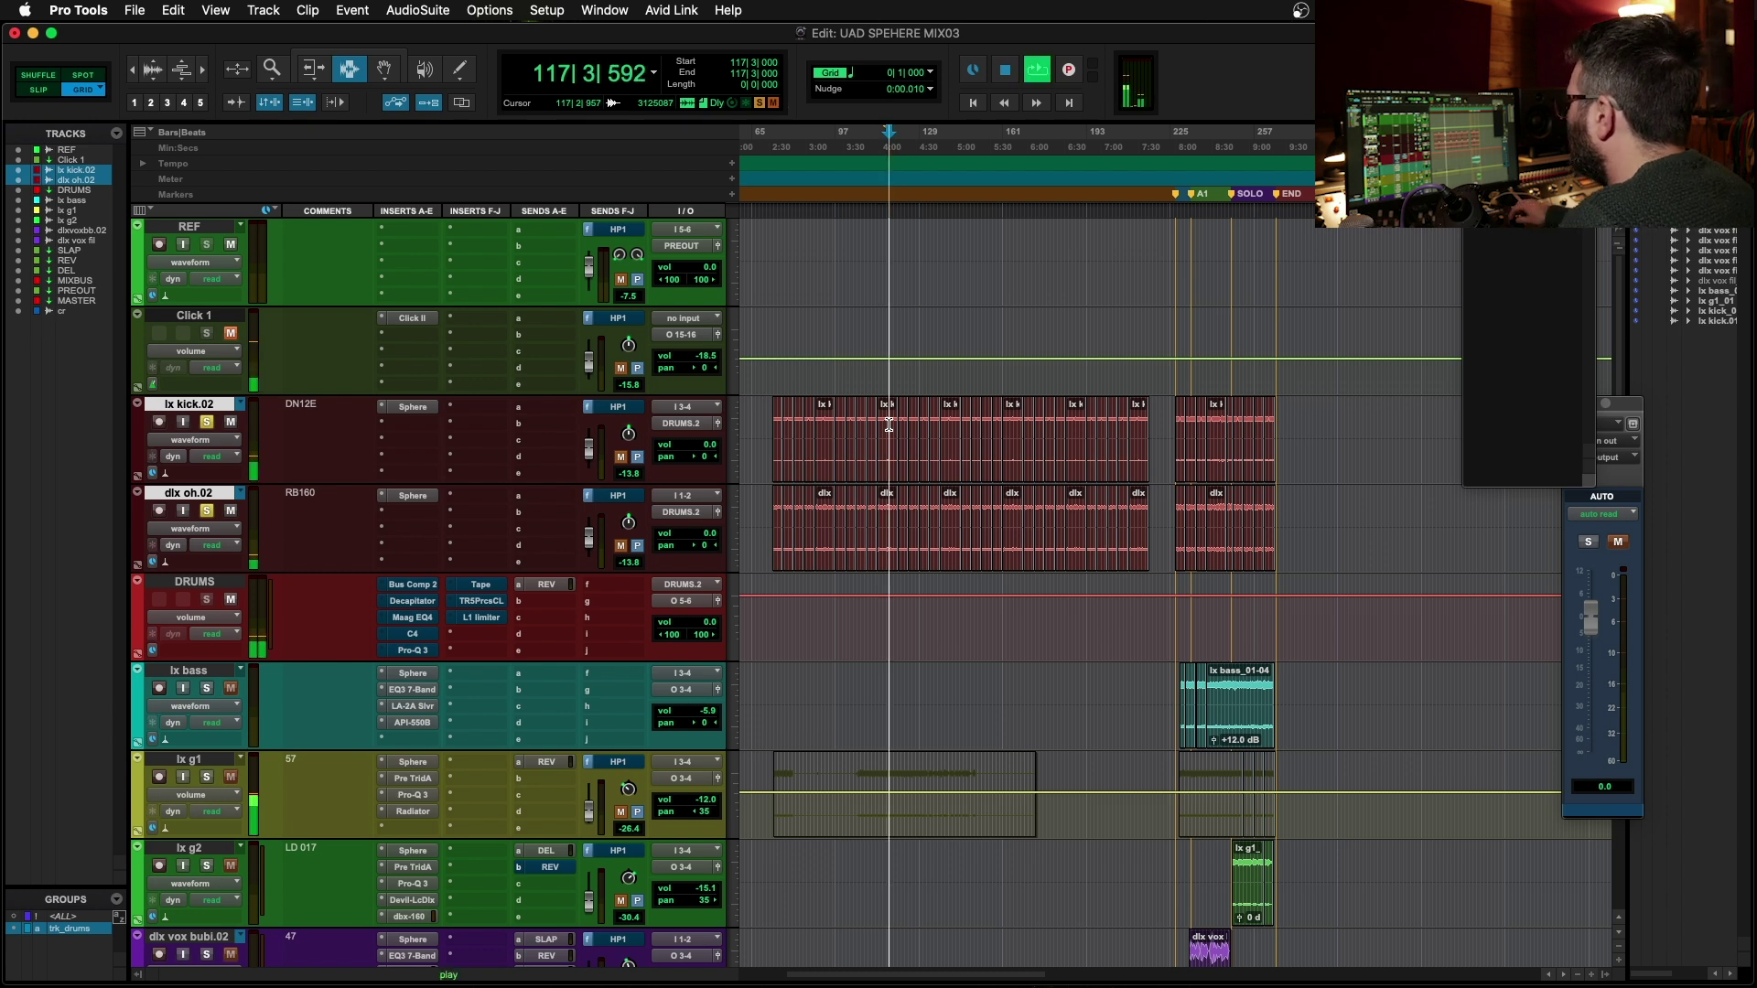
{"action": "left_click", "coordinate": [207, 422]}
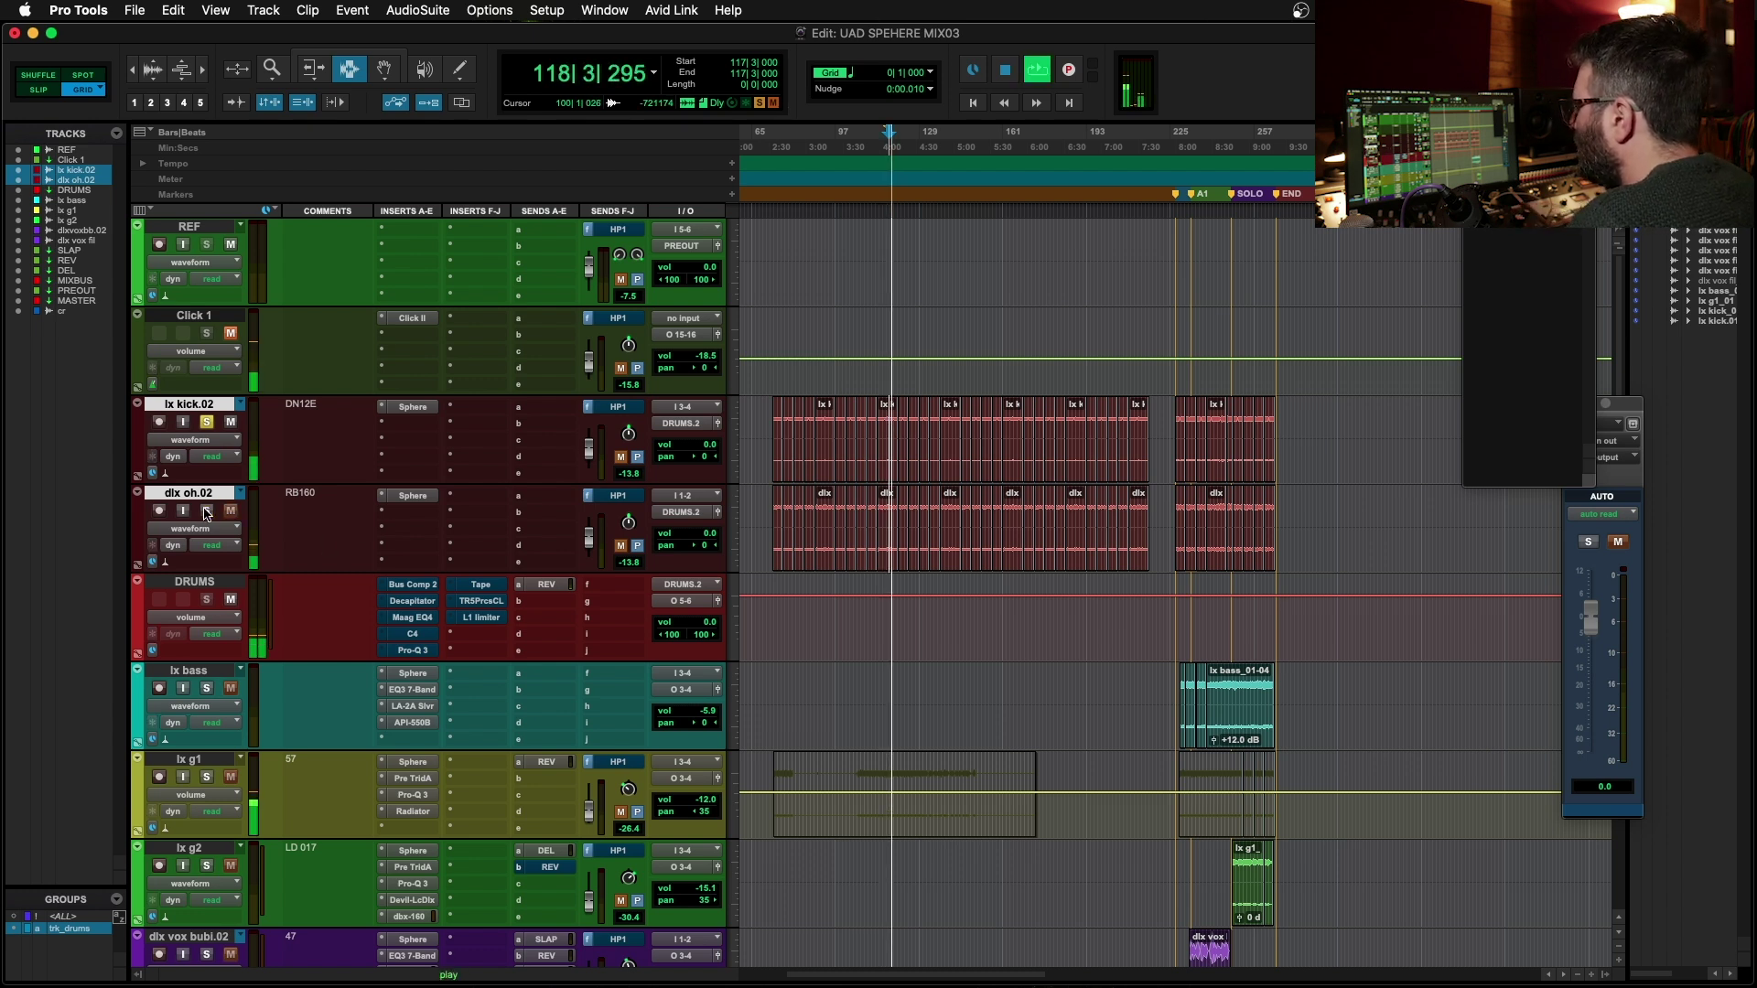
{"action": "left_click", "coordinate": [207, 422]}
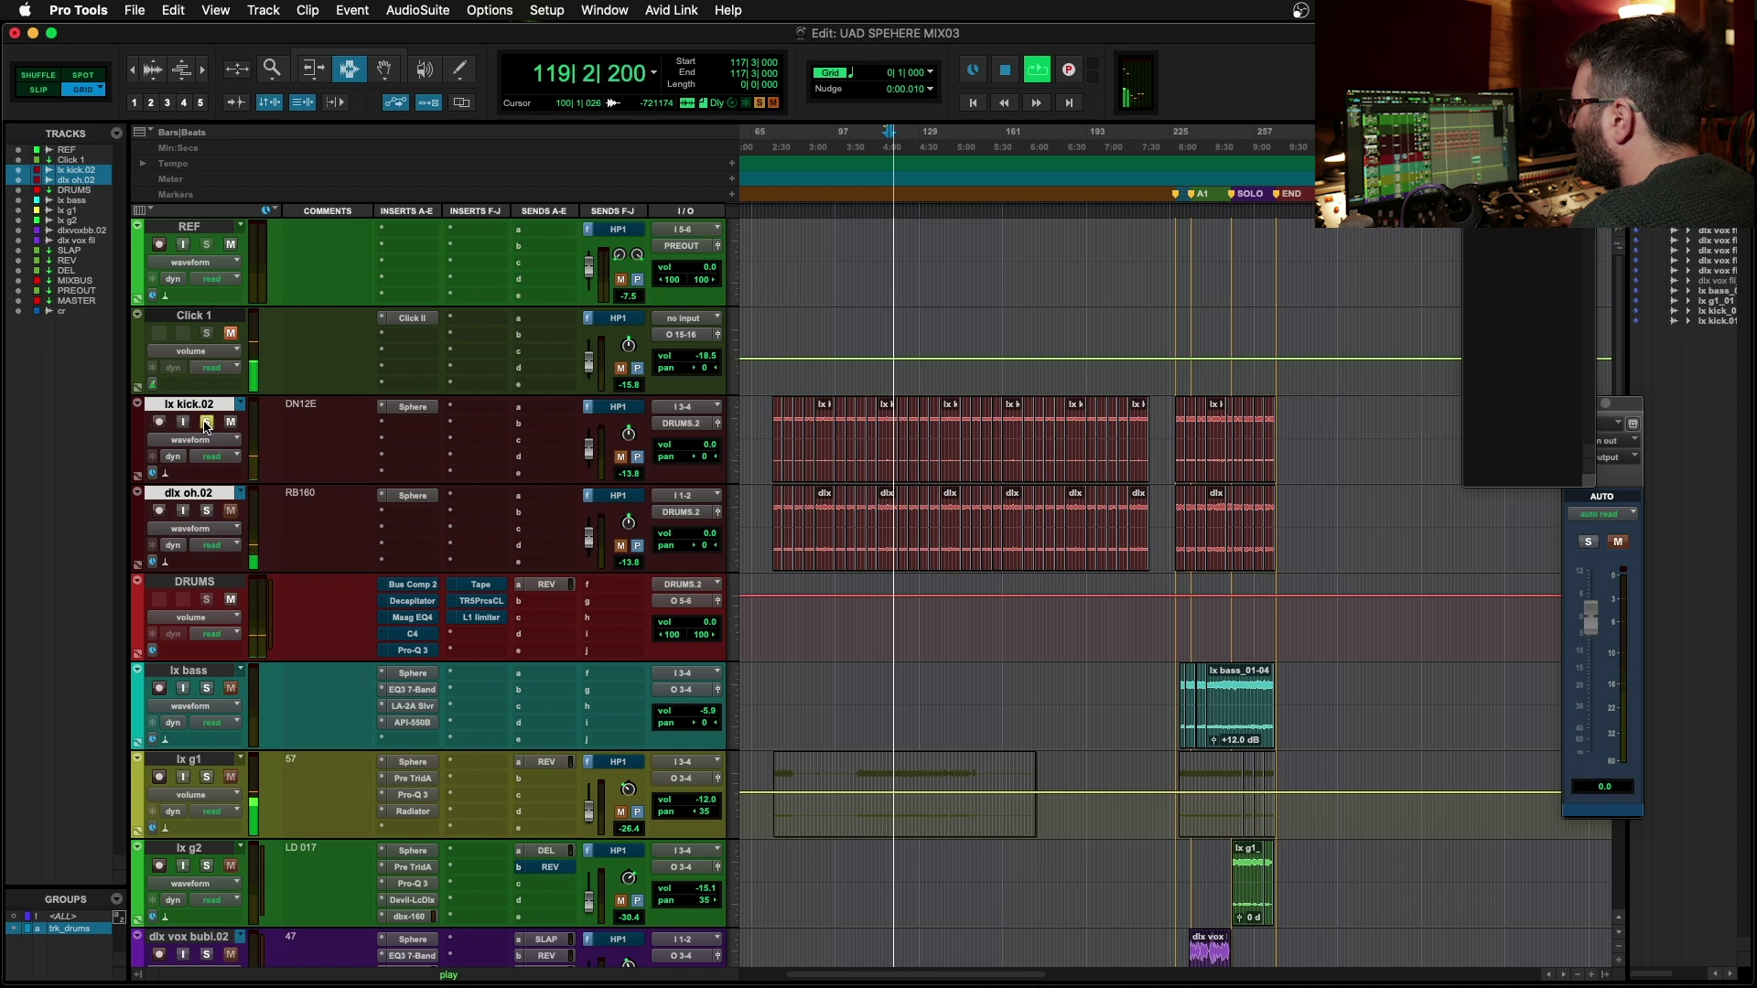
- Open the lx kick.02 Sphere plug-in, stop playback and select Sphere LX as the source microphone
{"action": "left_click", "coordinate": [412, 406]}
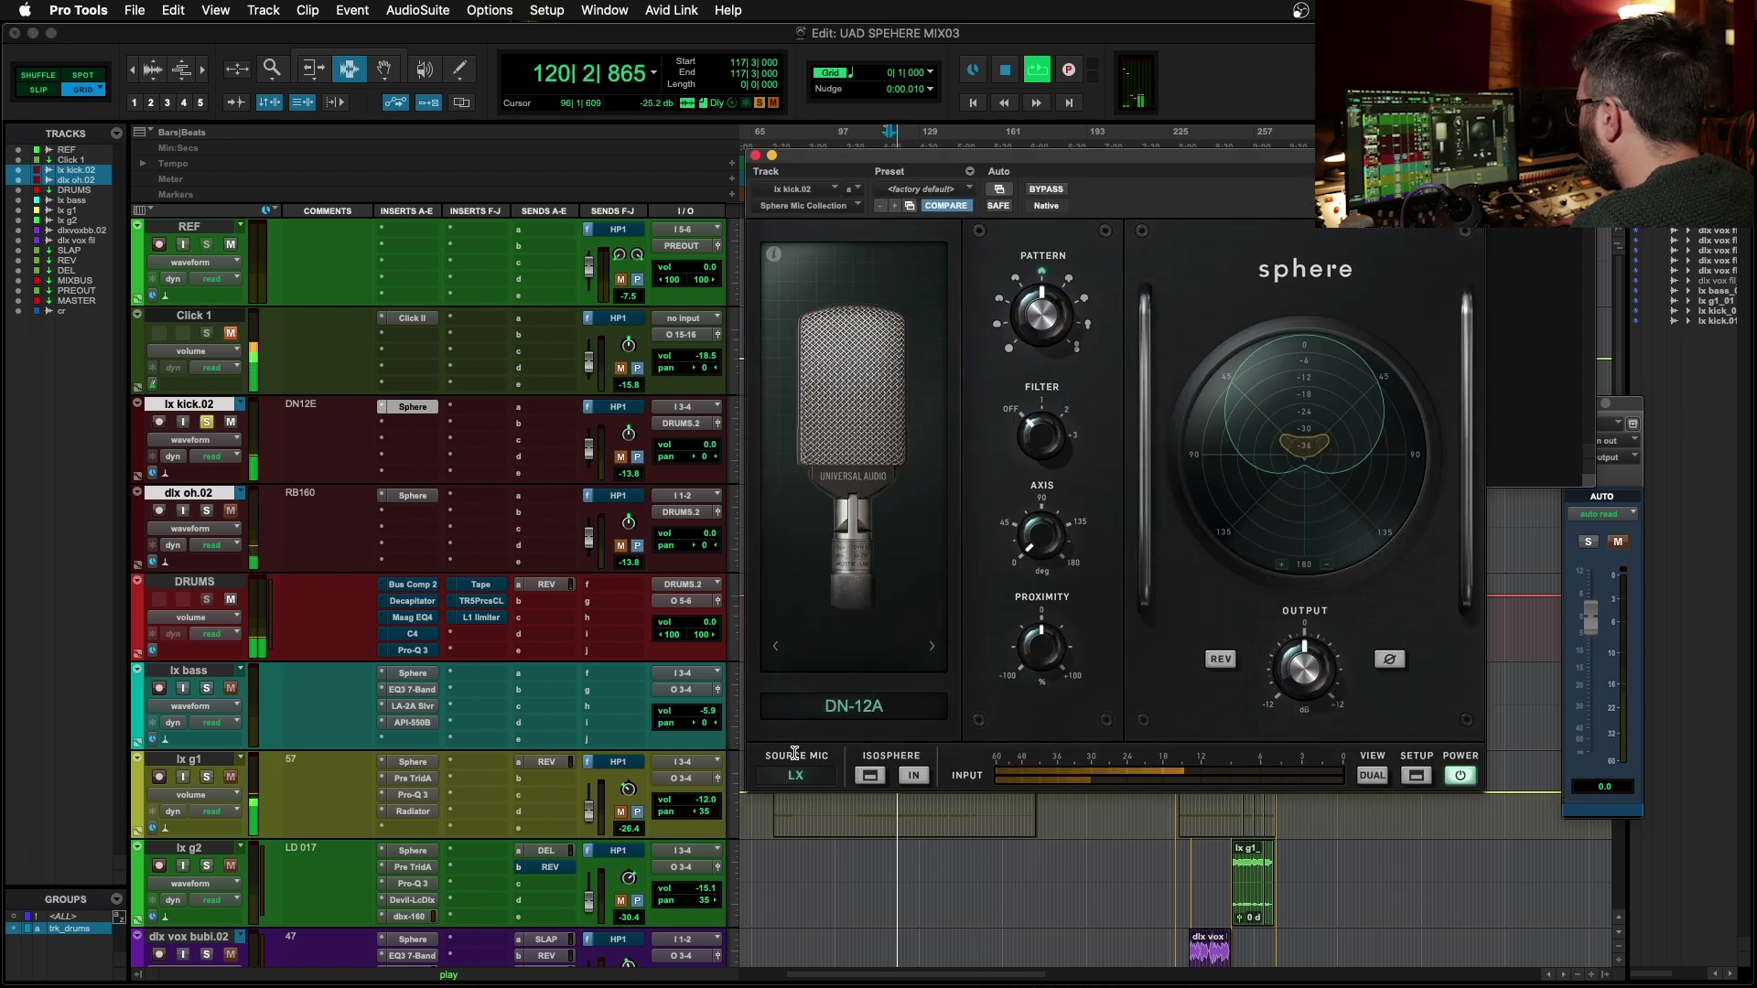
{"action": "key", "text": "space"}
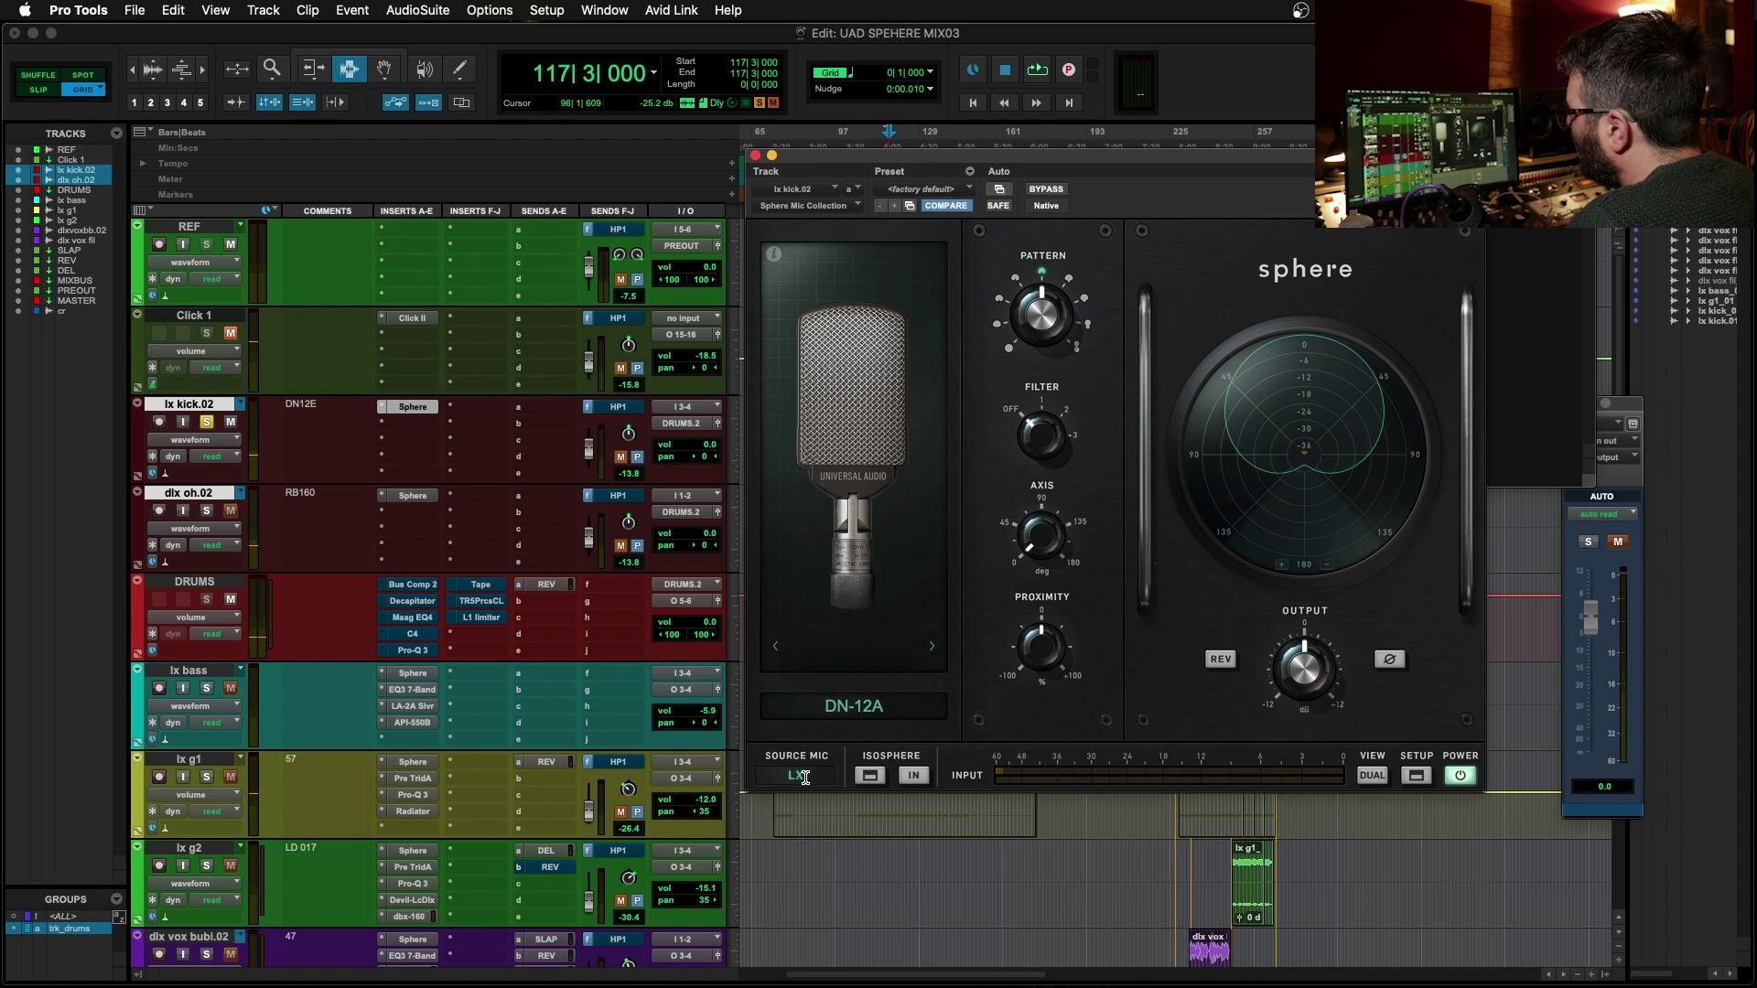
{"action": "left_click", "coordinate": [566, 367]}
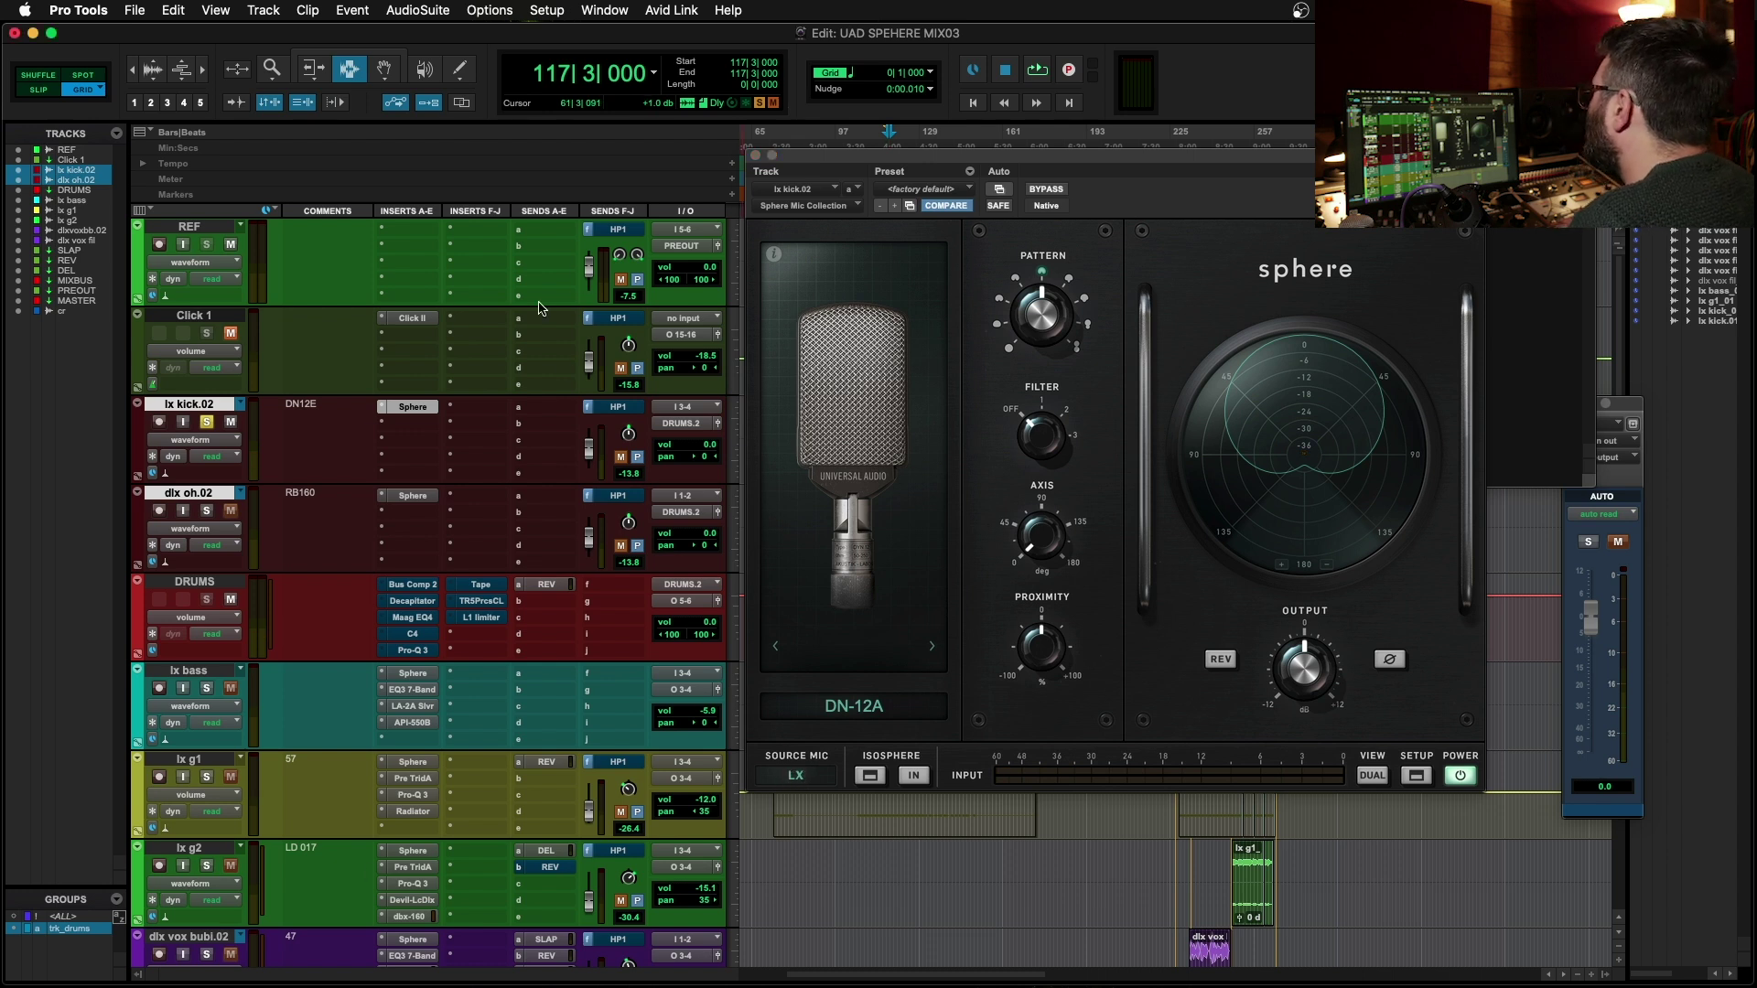
{"action": "left_click", "coordinate": [794, 784]}
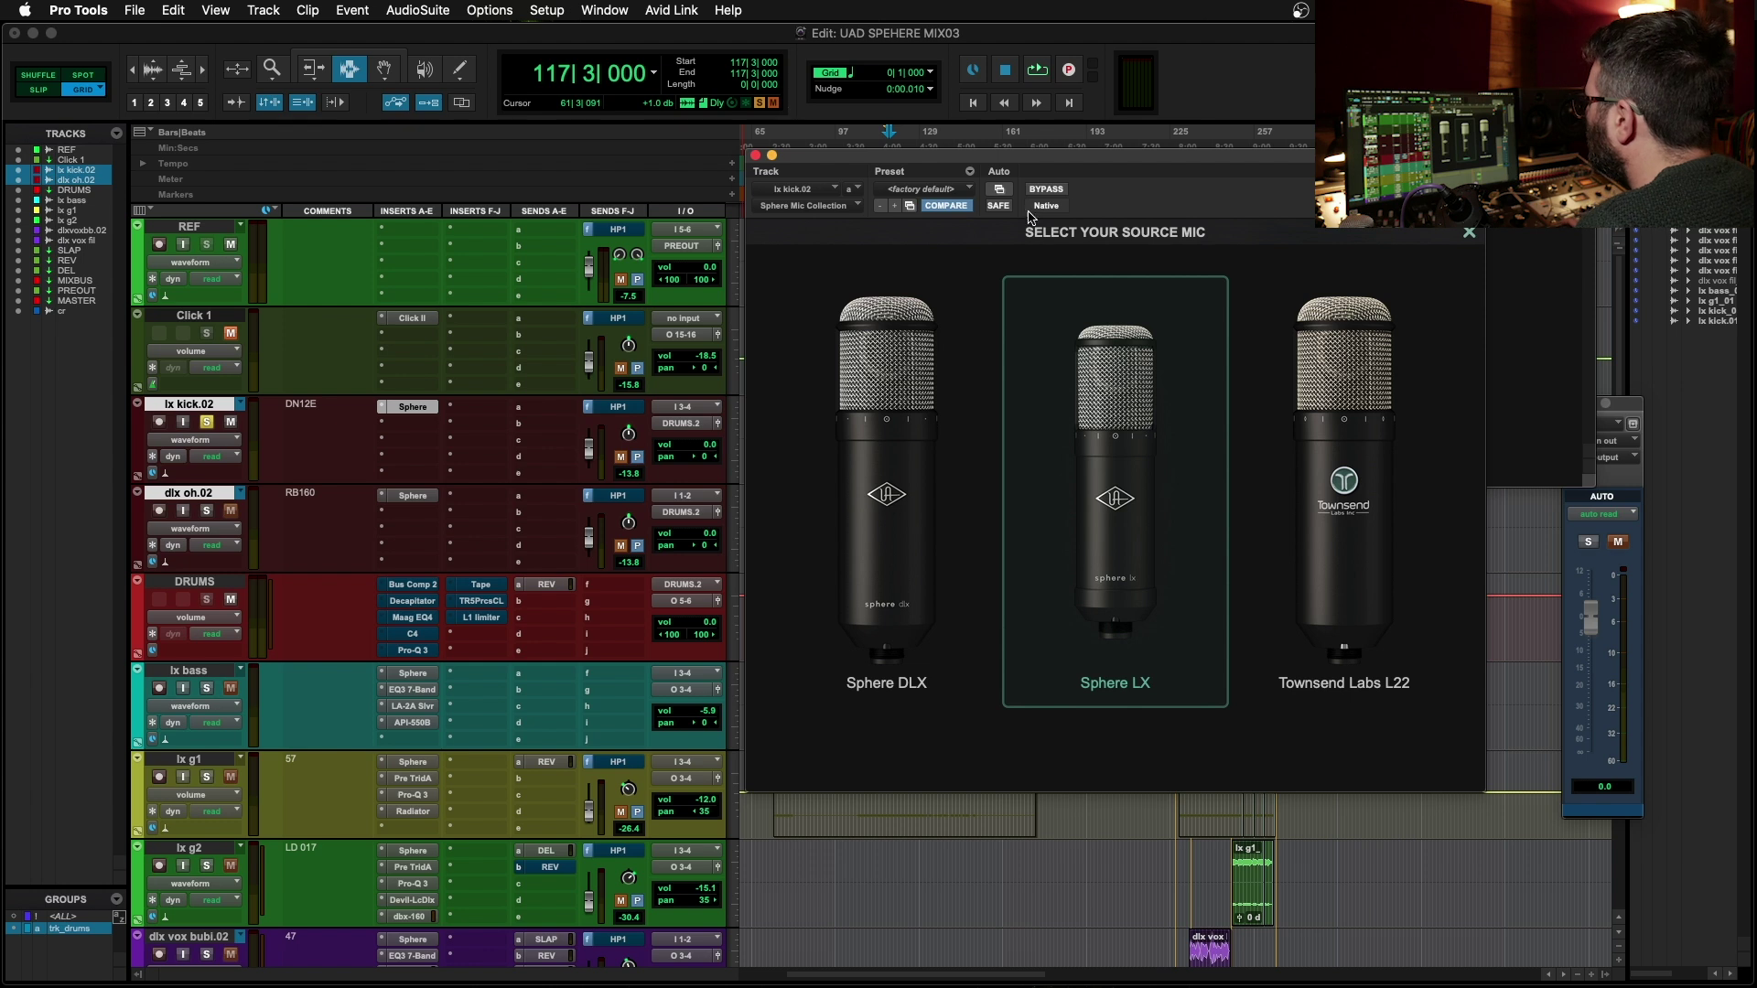
{"action": "left_click", "coordinate": [1114, 366]}
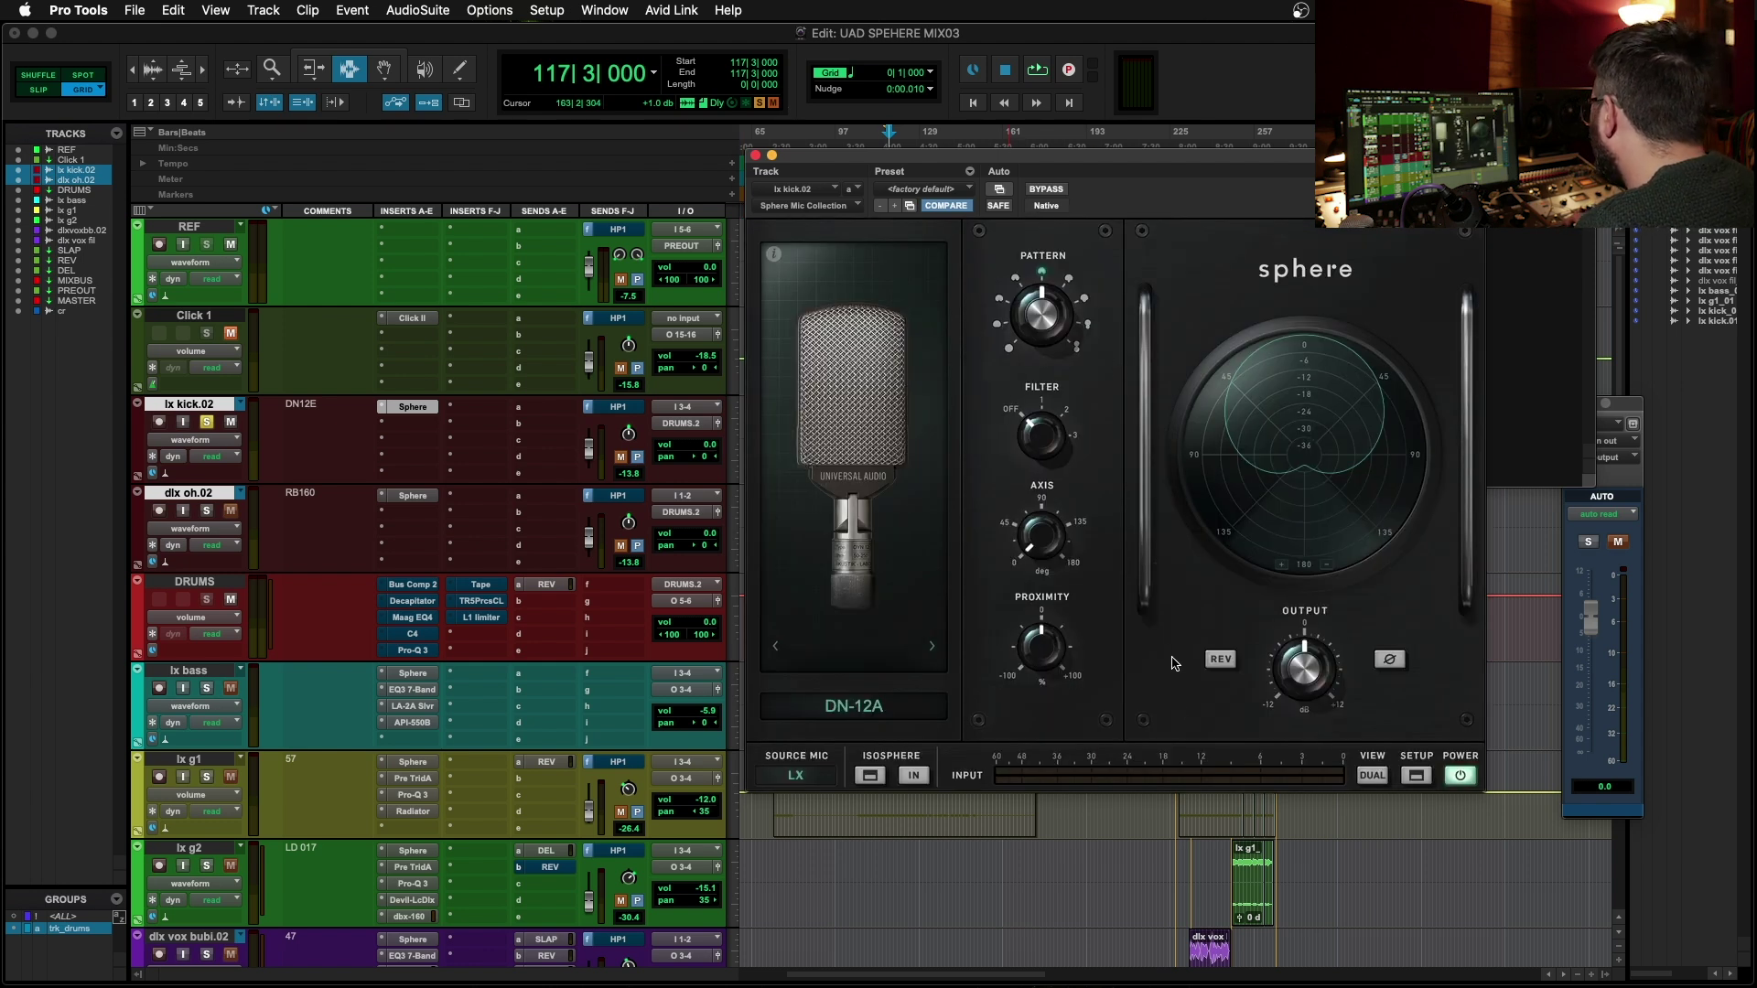
- Listen to the soloed kick through its DN-12A microphone model and stop playback
{"action": "key", "text": "space"}
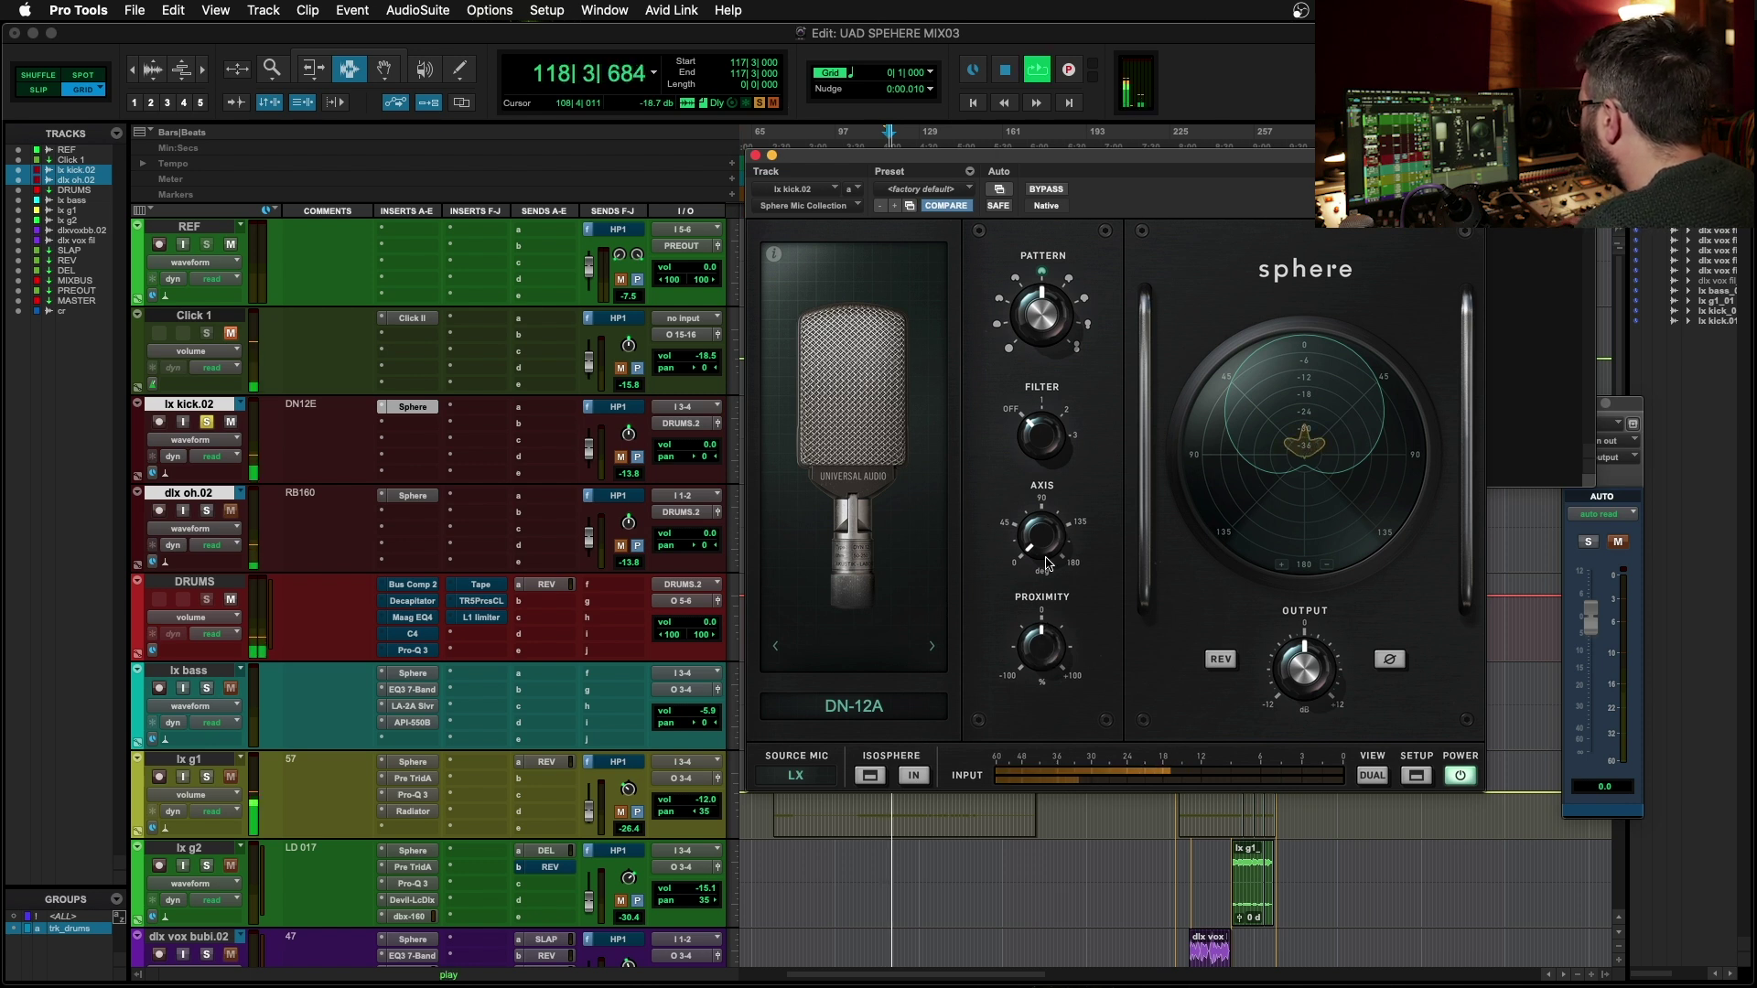
{"action": "mouse_move", "coordinate": [1047, 562]}
{"action": "left_mouse_down"}
{"action": "mouse_move", "coordinate": [1018, 427]}
{"action": "mouse_move", "coordinate": [1027, 456]}
{"action": "left_mouse_up"}
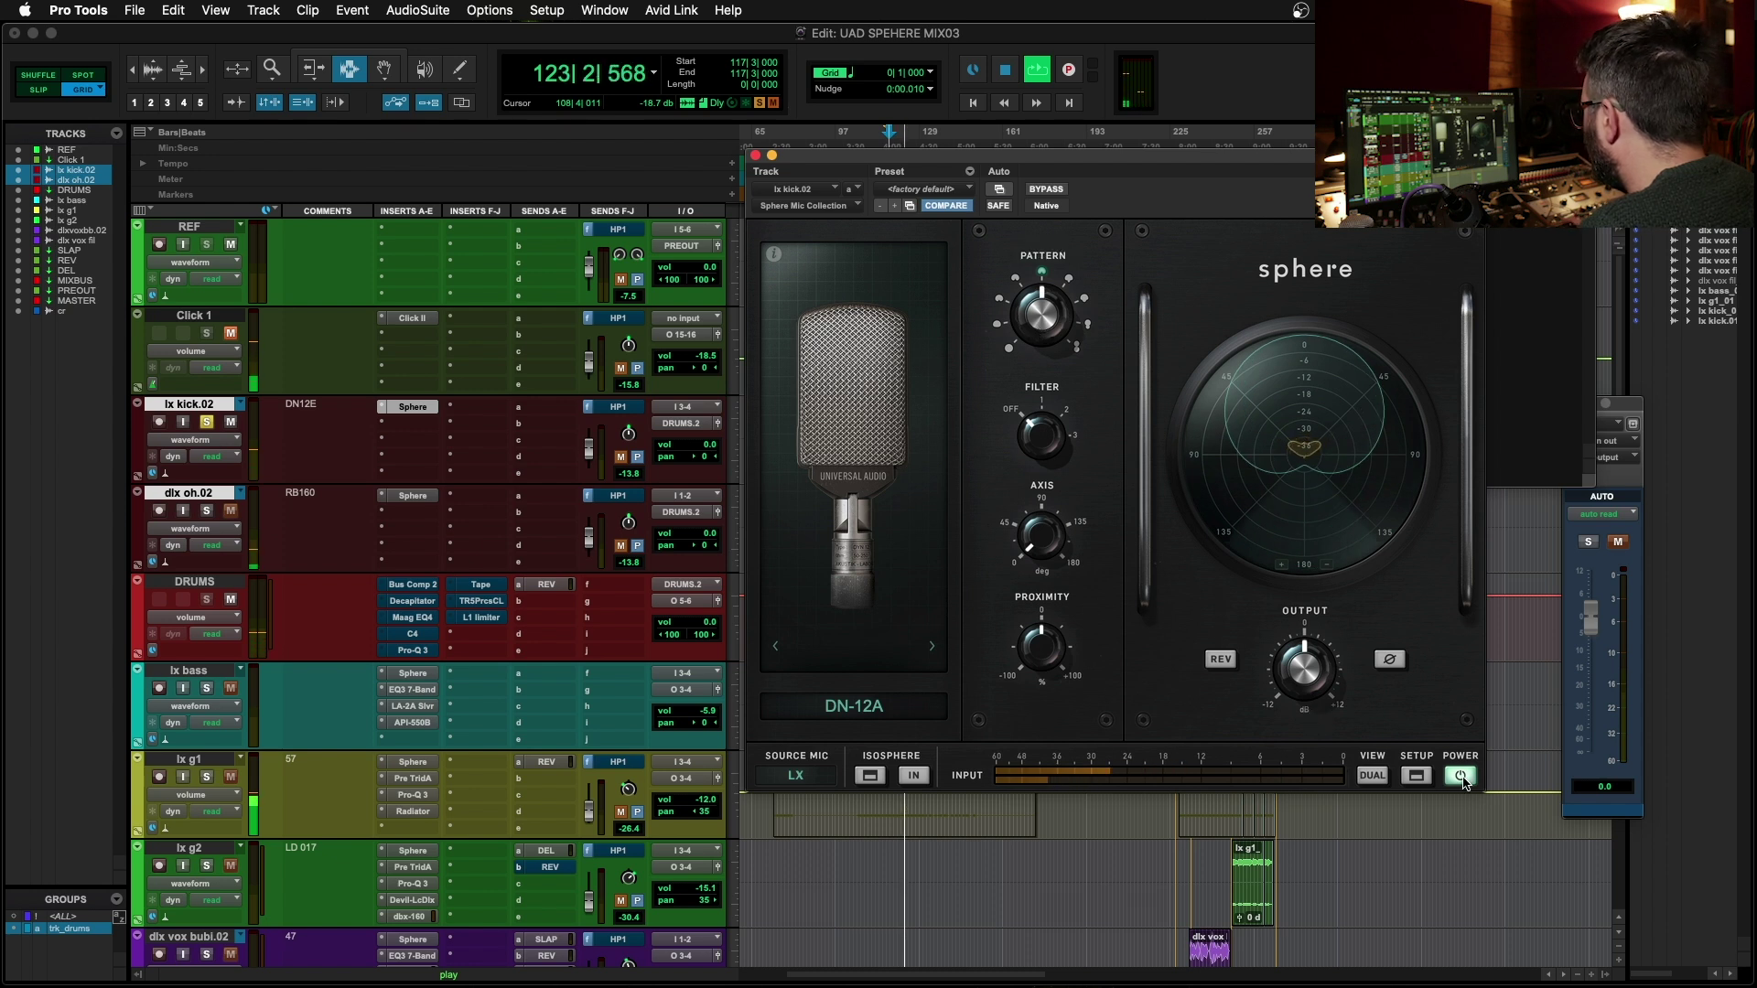
{"action": "key", "text": "space"}
- Clear the lx kick.02 solo and set the dlx oh.02 Sphere microphone model to RB-160
{"action": "left_click", "coordinate": [207, 510]}
{"action": "left_click", "coordinate": [207, 423], "text": "alt"}
{"action": "left_click", "coordinate": [409, 496]}
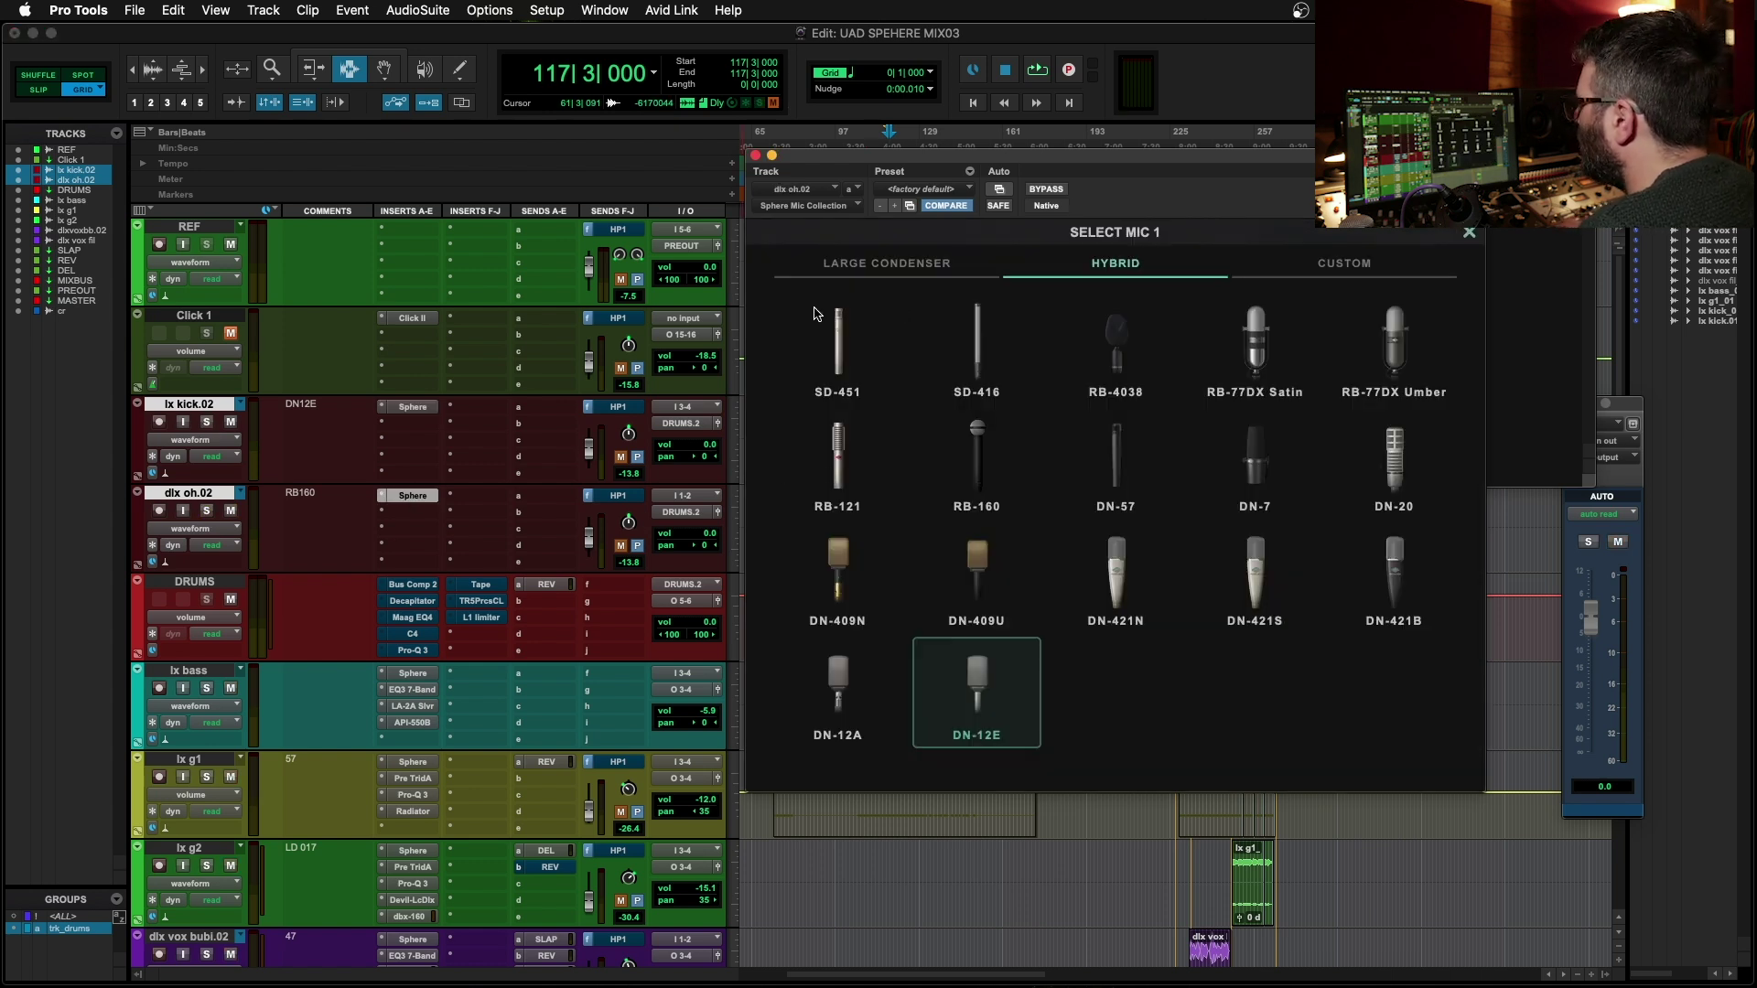
{"action": "left_click", "coordinate": [971, 476]}
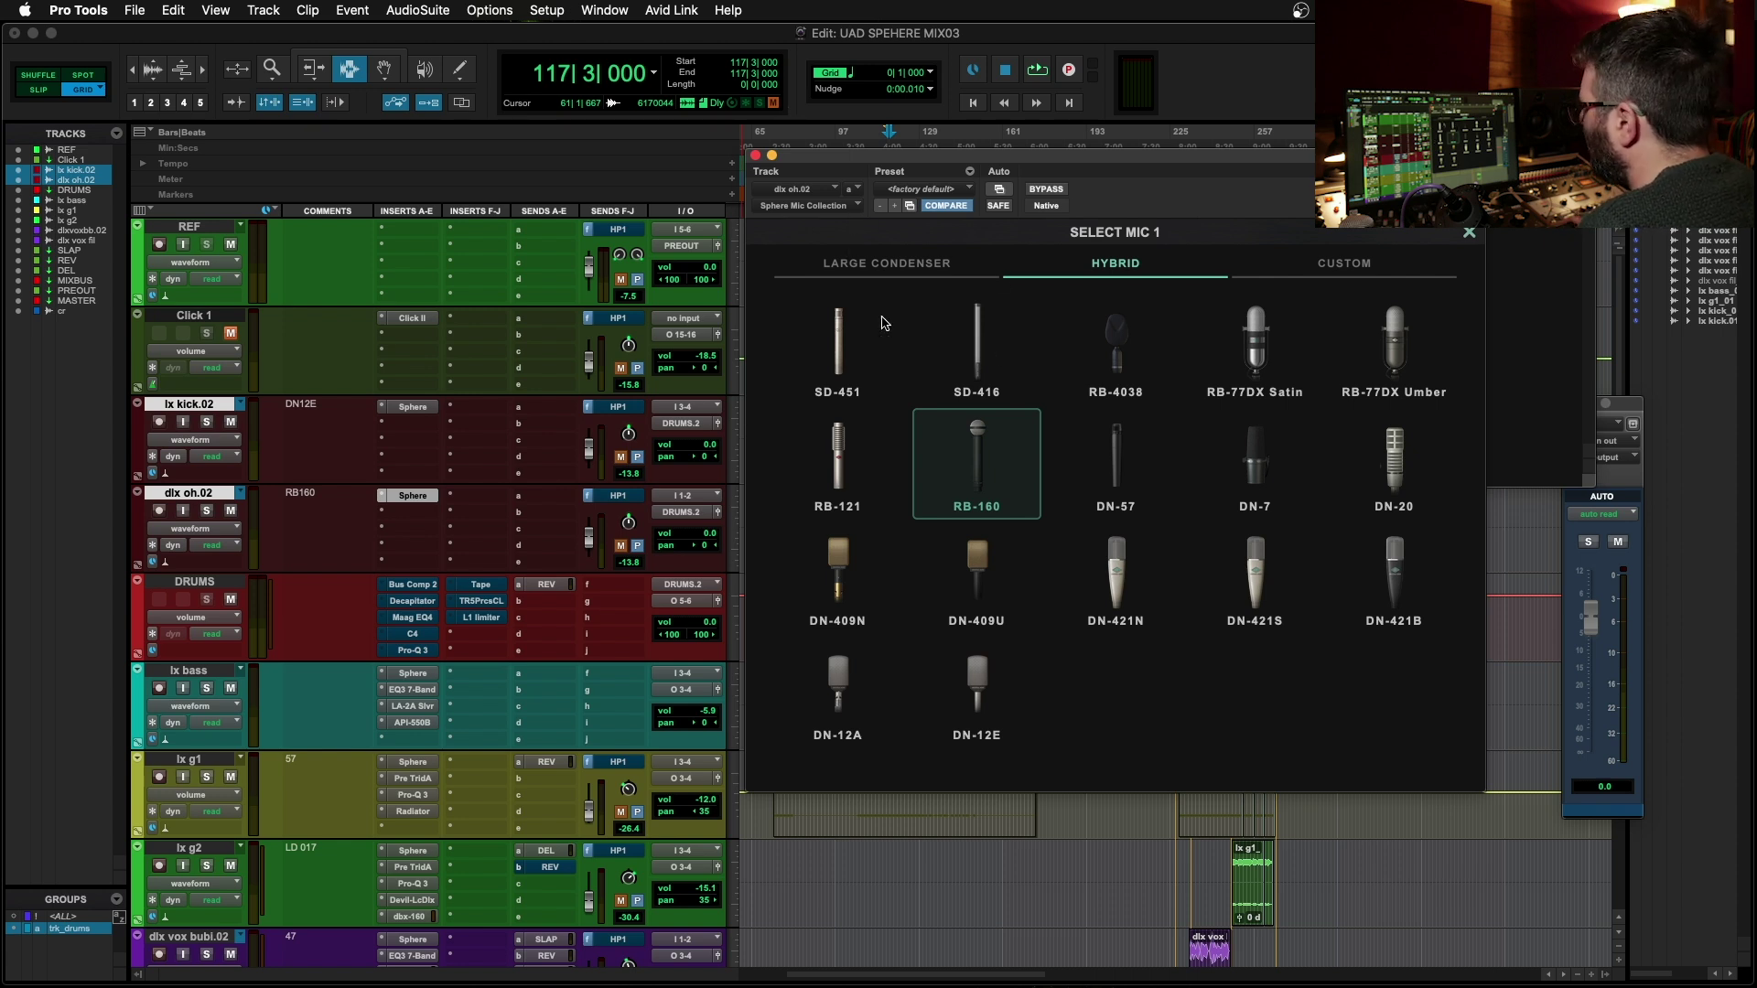
- Solo dlx oh.02 during playback and audition the RB-4038, DN-57 and DN-7 hybrid models
{"action": "left_click", "coordinate": [877, 265]}
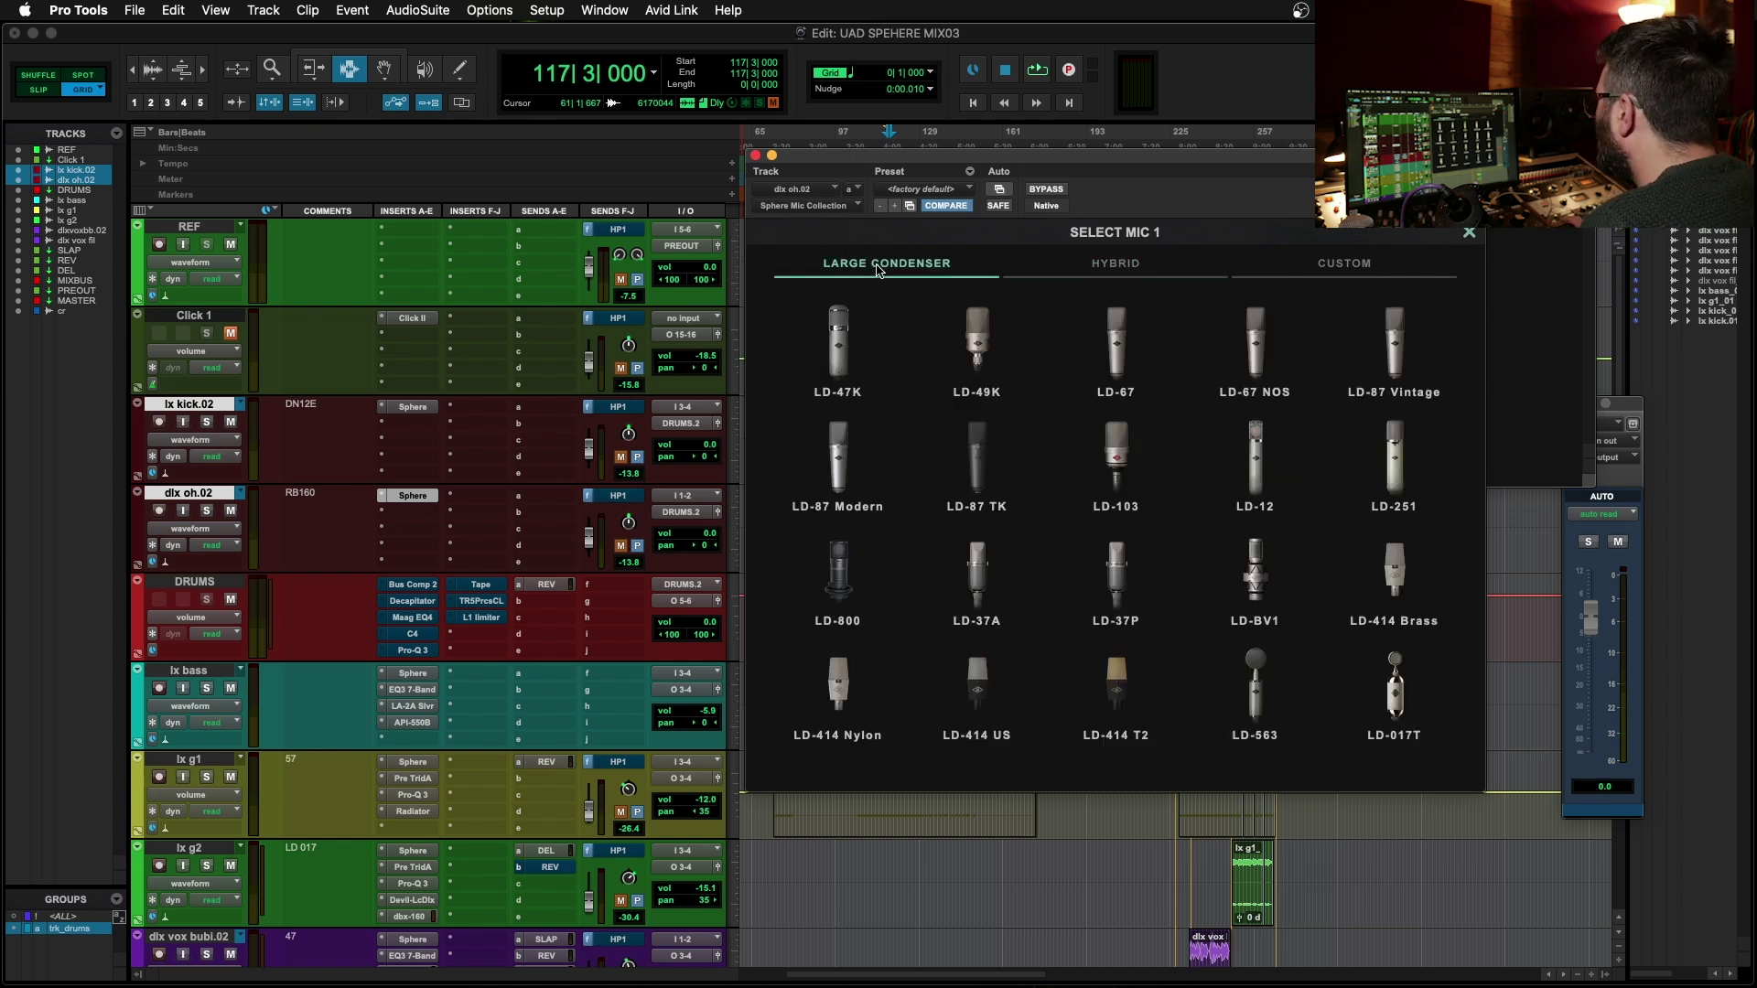
{"action": "left_click", "coordinate": [1125, 266]}
{"action": "key", "text": "space"}
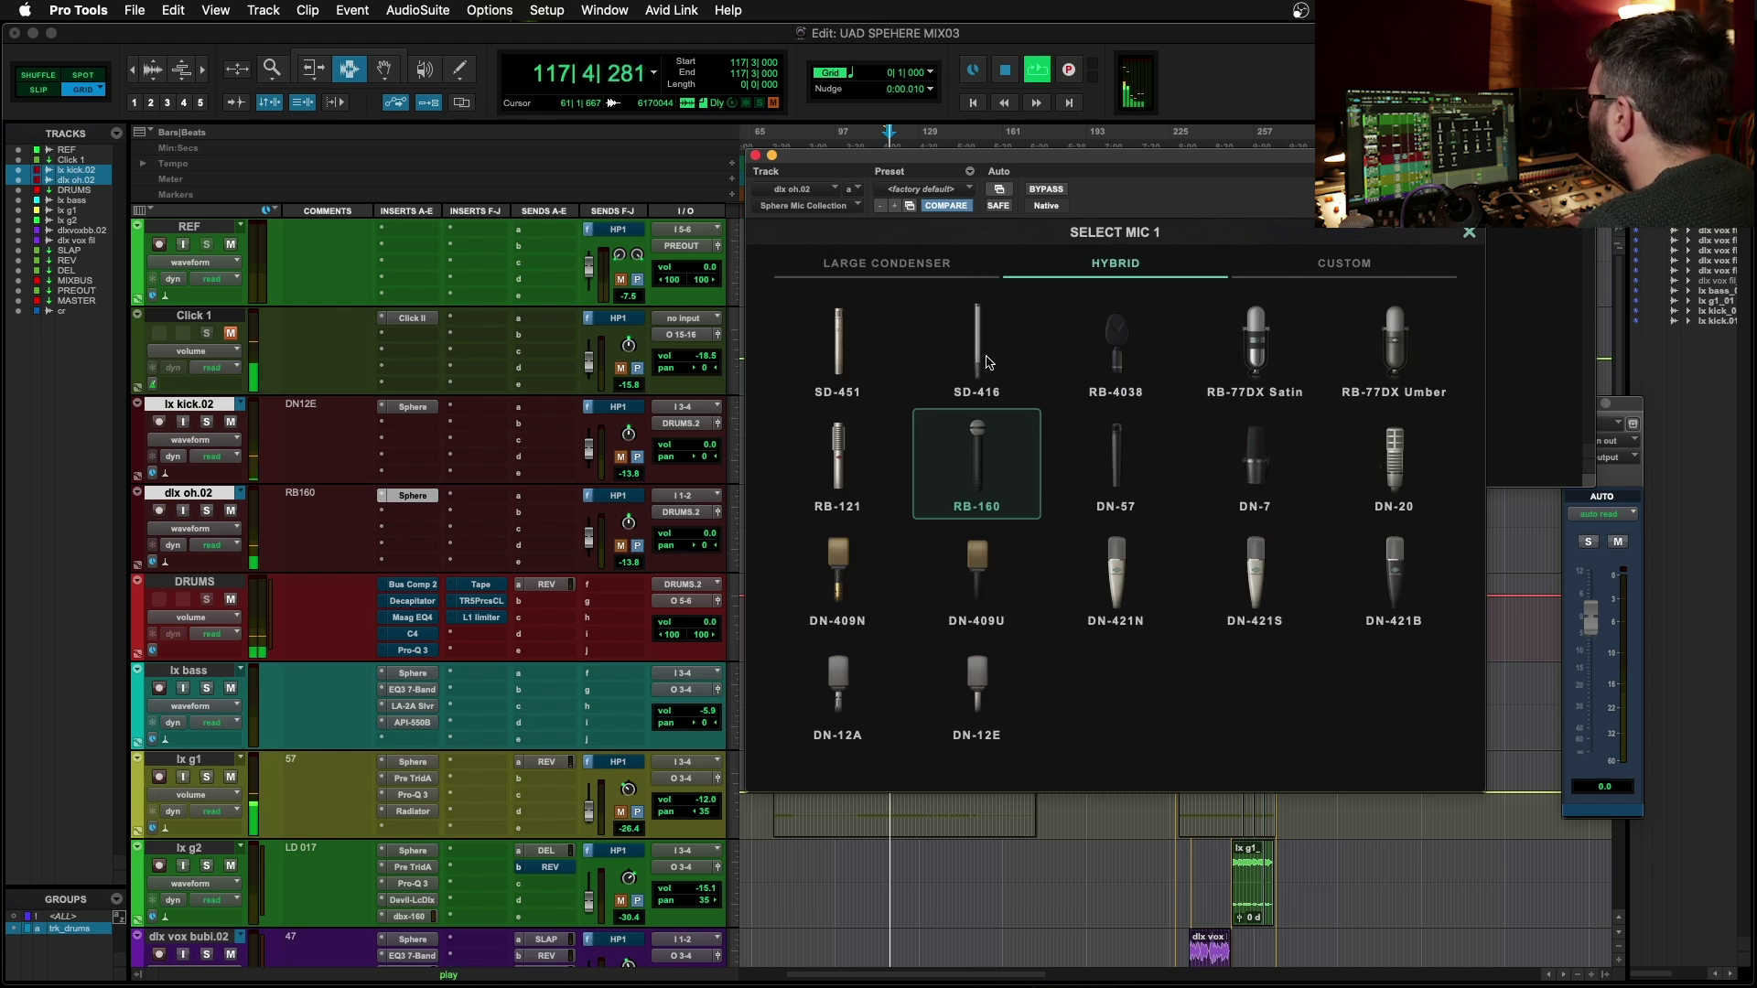
{"action": "left_click", "coordinate": [207, 510]}
{"action": "left_click", "coordinate": [1104, 346]}
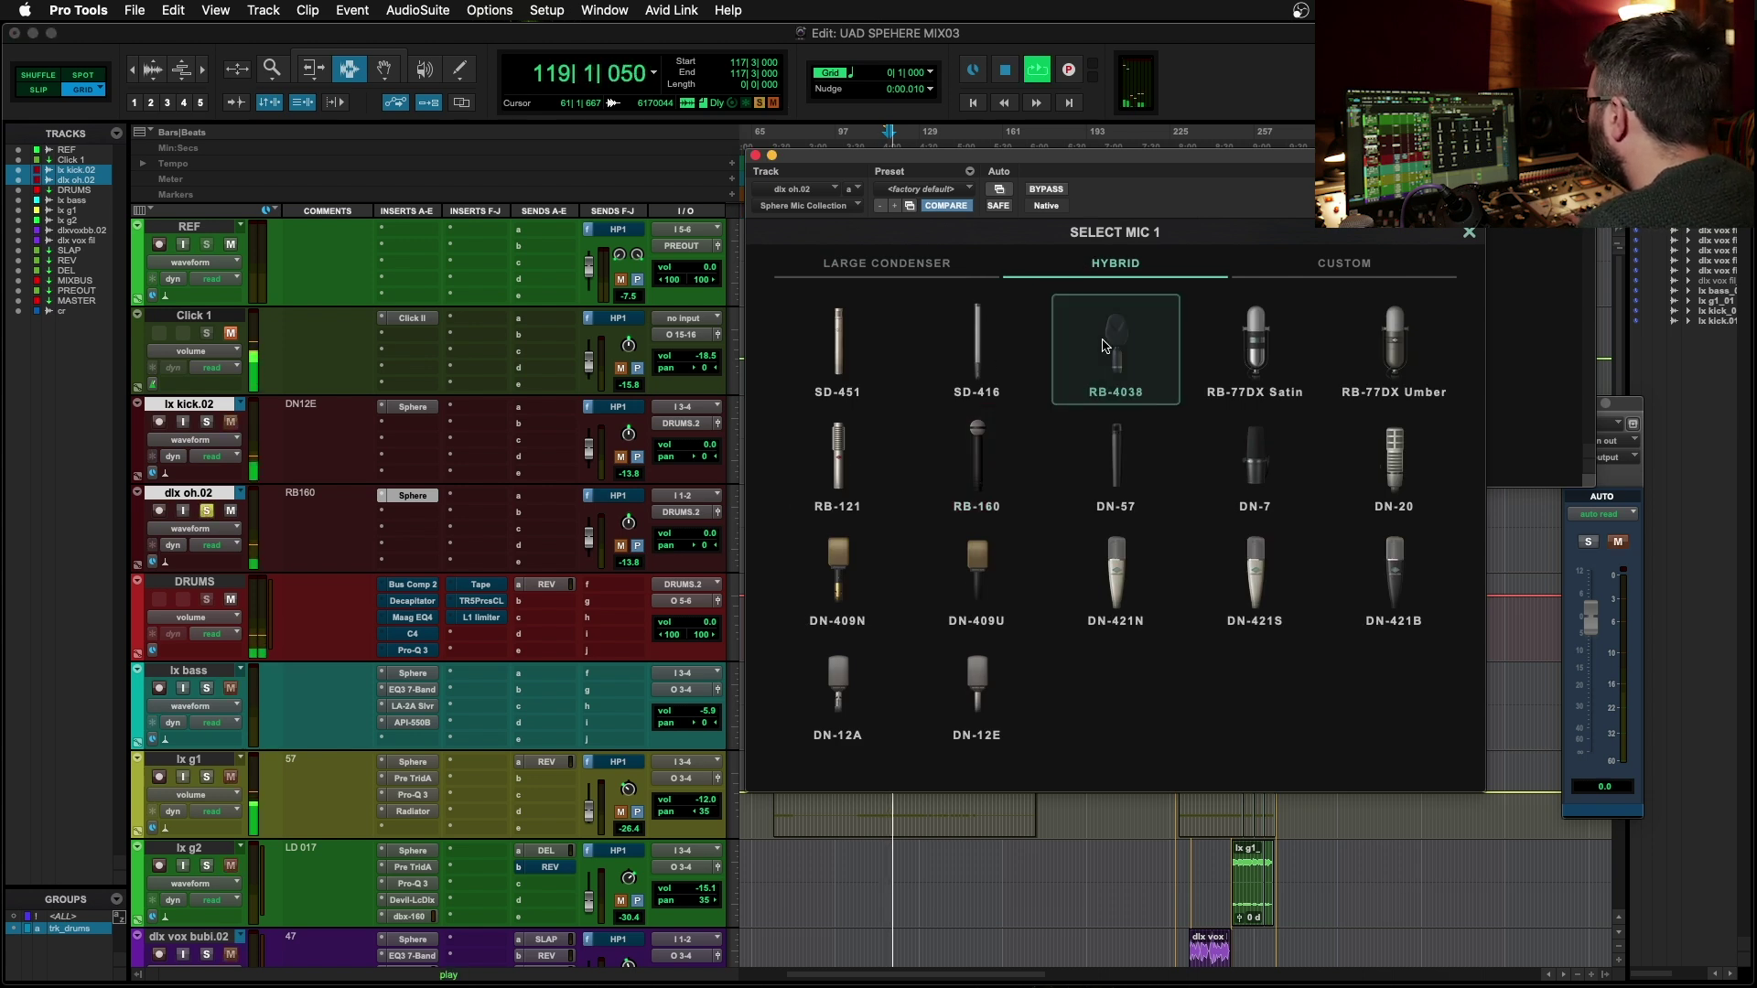
{"action": "left_click", "coordinate": [1118, 455]}
{"action": "left_click", "coordinate": [1269, 476]}
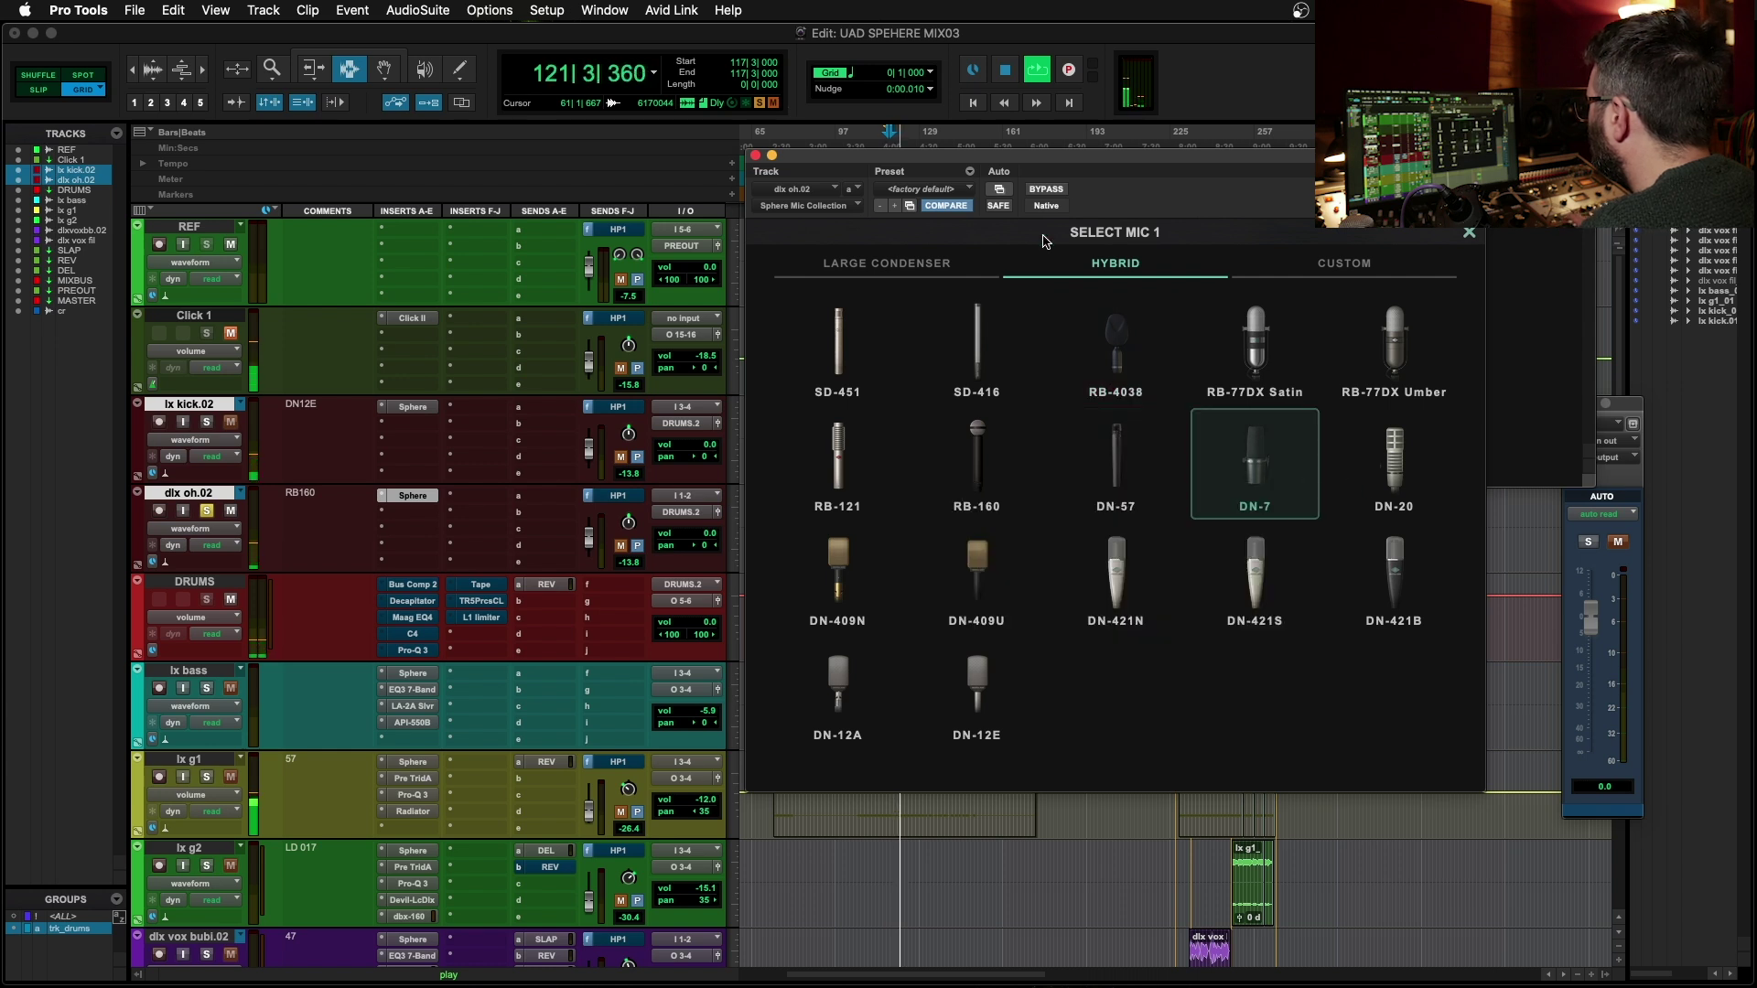
- Audition the large condenser models LD-47K, LD-49K and LD-67 on dlx oh.02 and stop playback
{"action": "left_click", "coordinate": [932, 273]}
{"action": "left_click", "coordinate": [834, 337]}
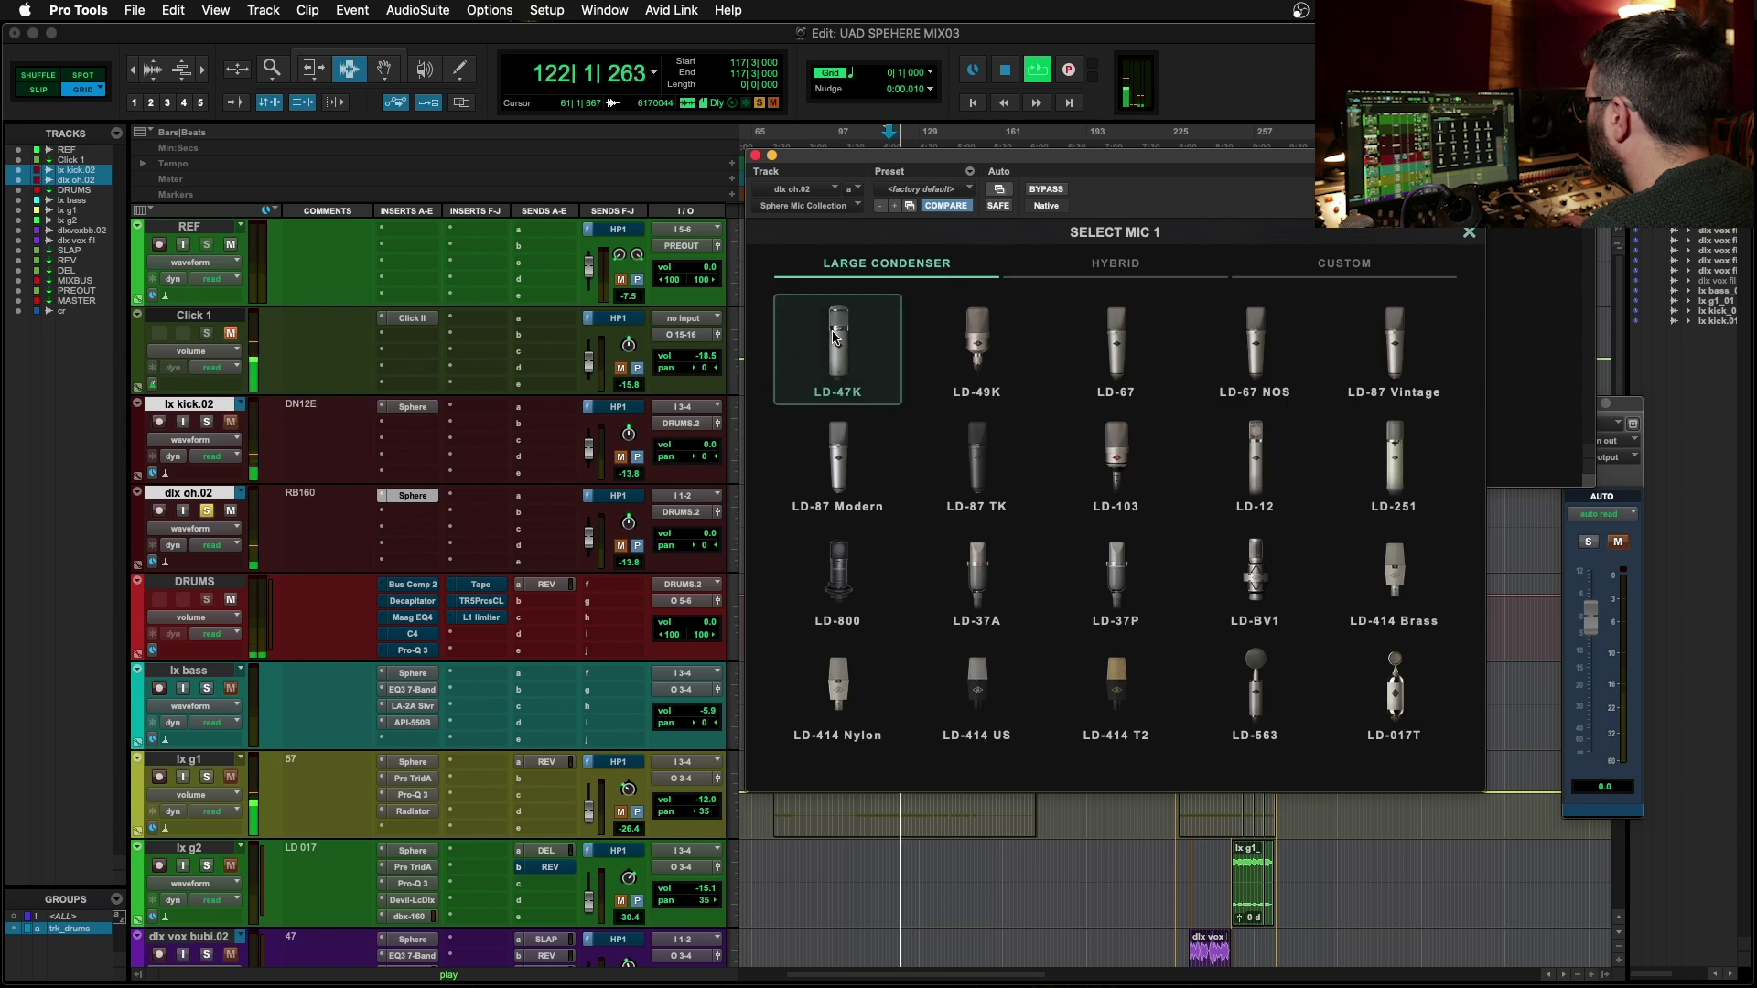
{"action": "left_click", "coordinate": [991, 346]}
{"action": "left_click", "coordinate": [1127, 348]}
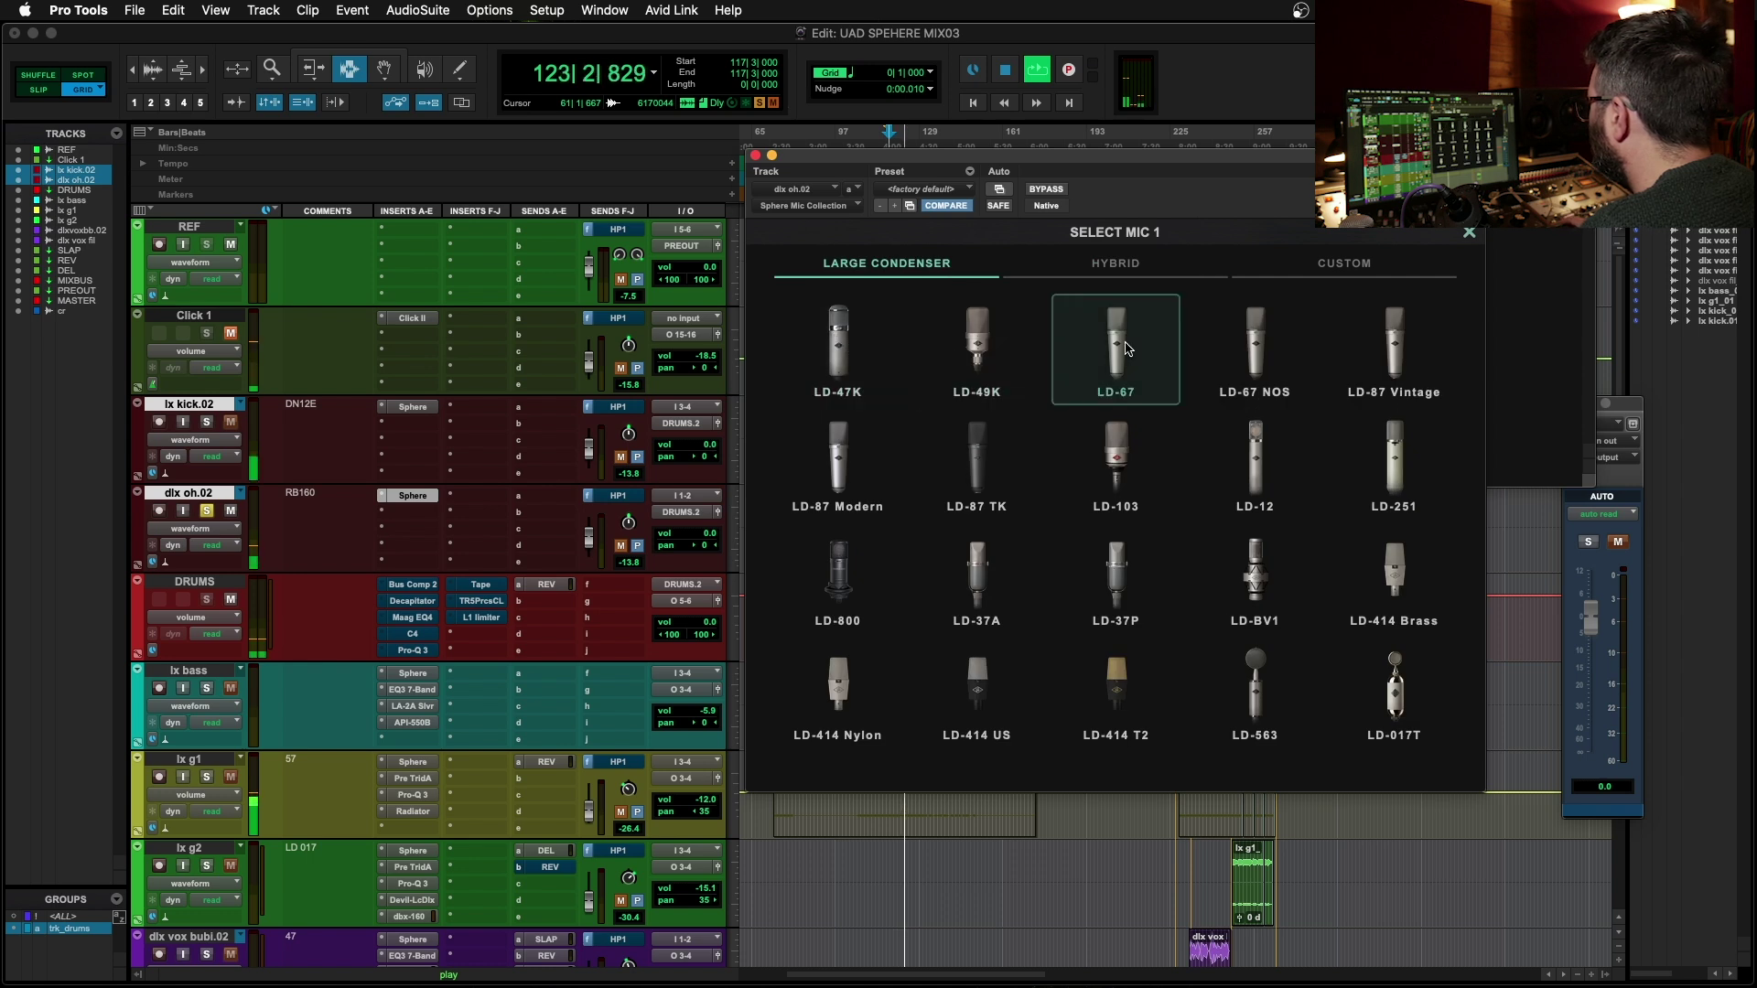
{"action": "key", "text": "space"}
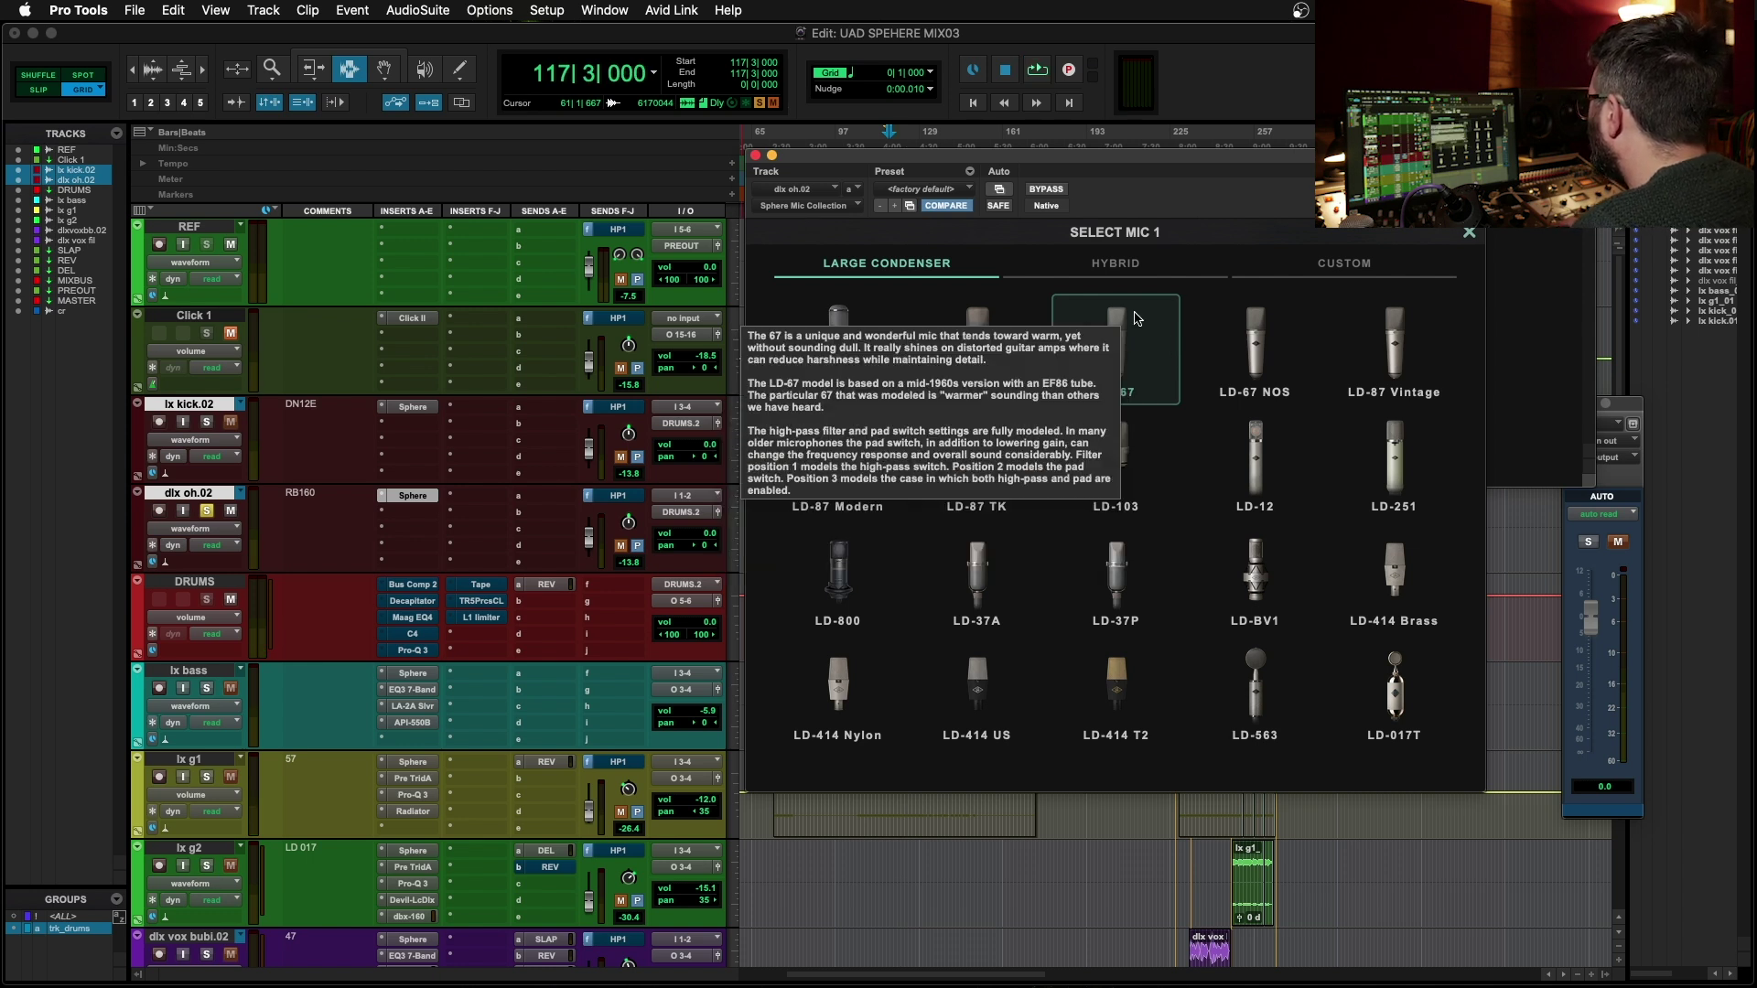
- Switch the dlx oh.02 microphone model to LD-800 and play the soloed track
{"action": "mouse_move", "coordinate": [1226, 589]}
{"action": "mouse_move", "coordinate": [842, 709]}
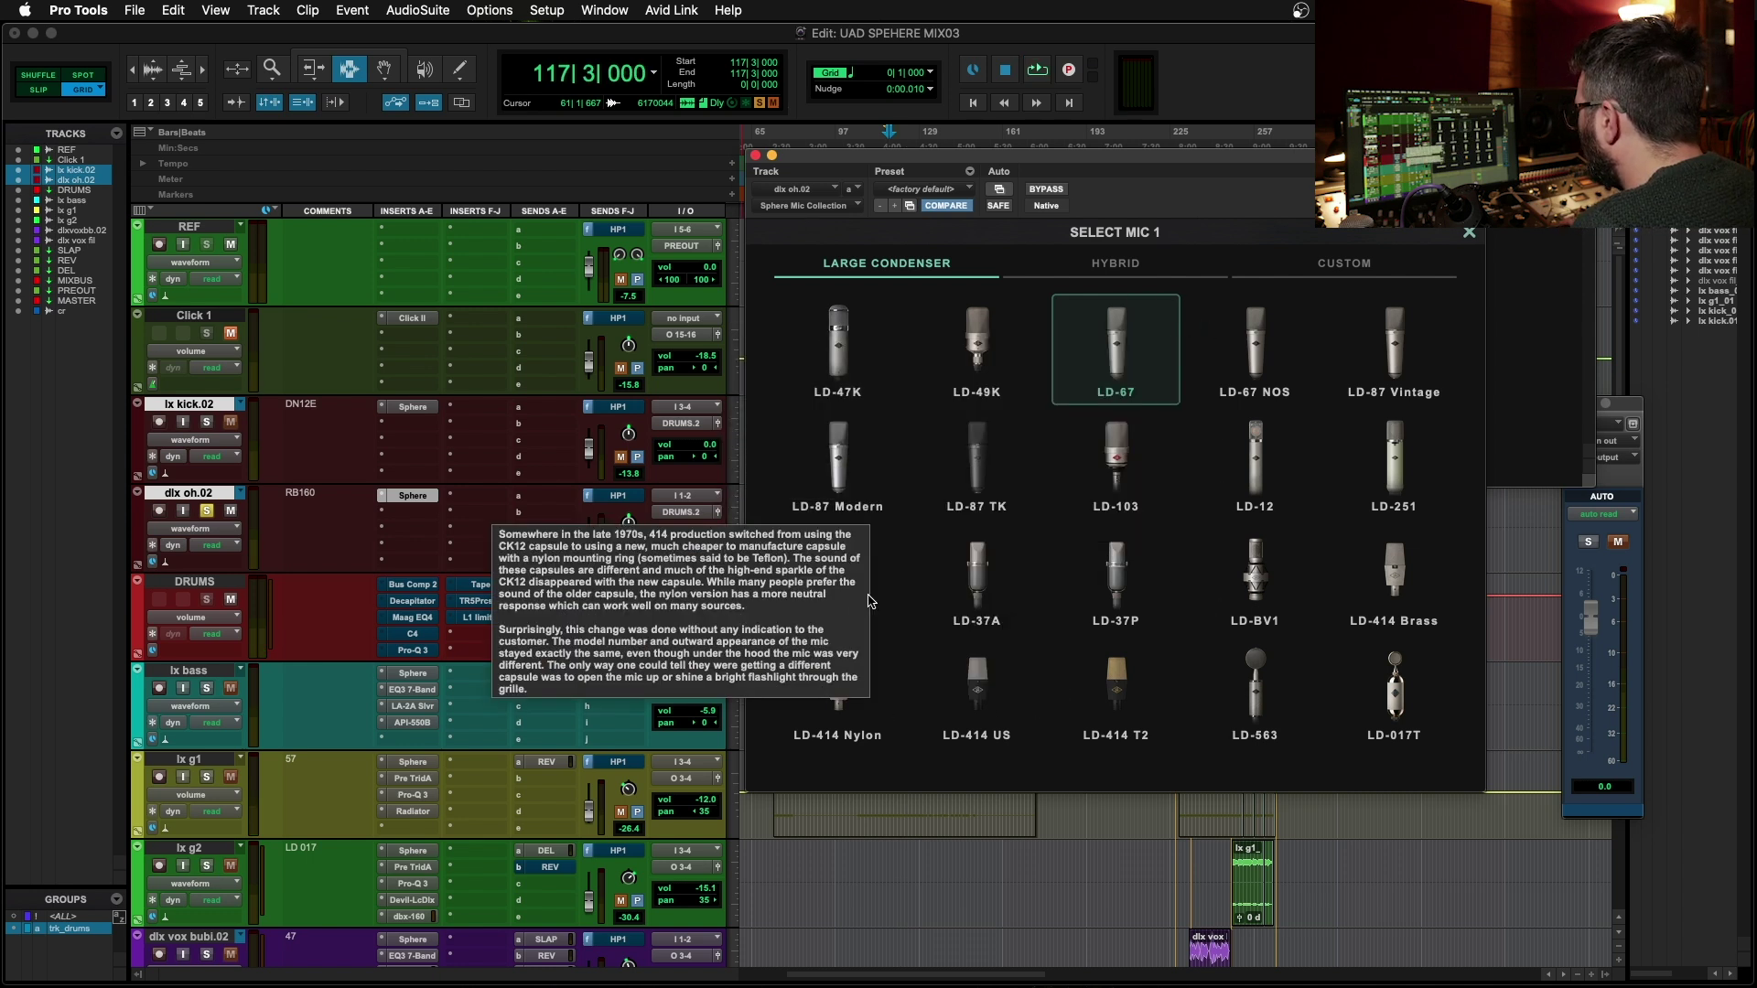
{"action": "left_click", "coordinate": [842, 578]}
{"action": "key", "text": "space"}
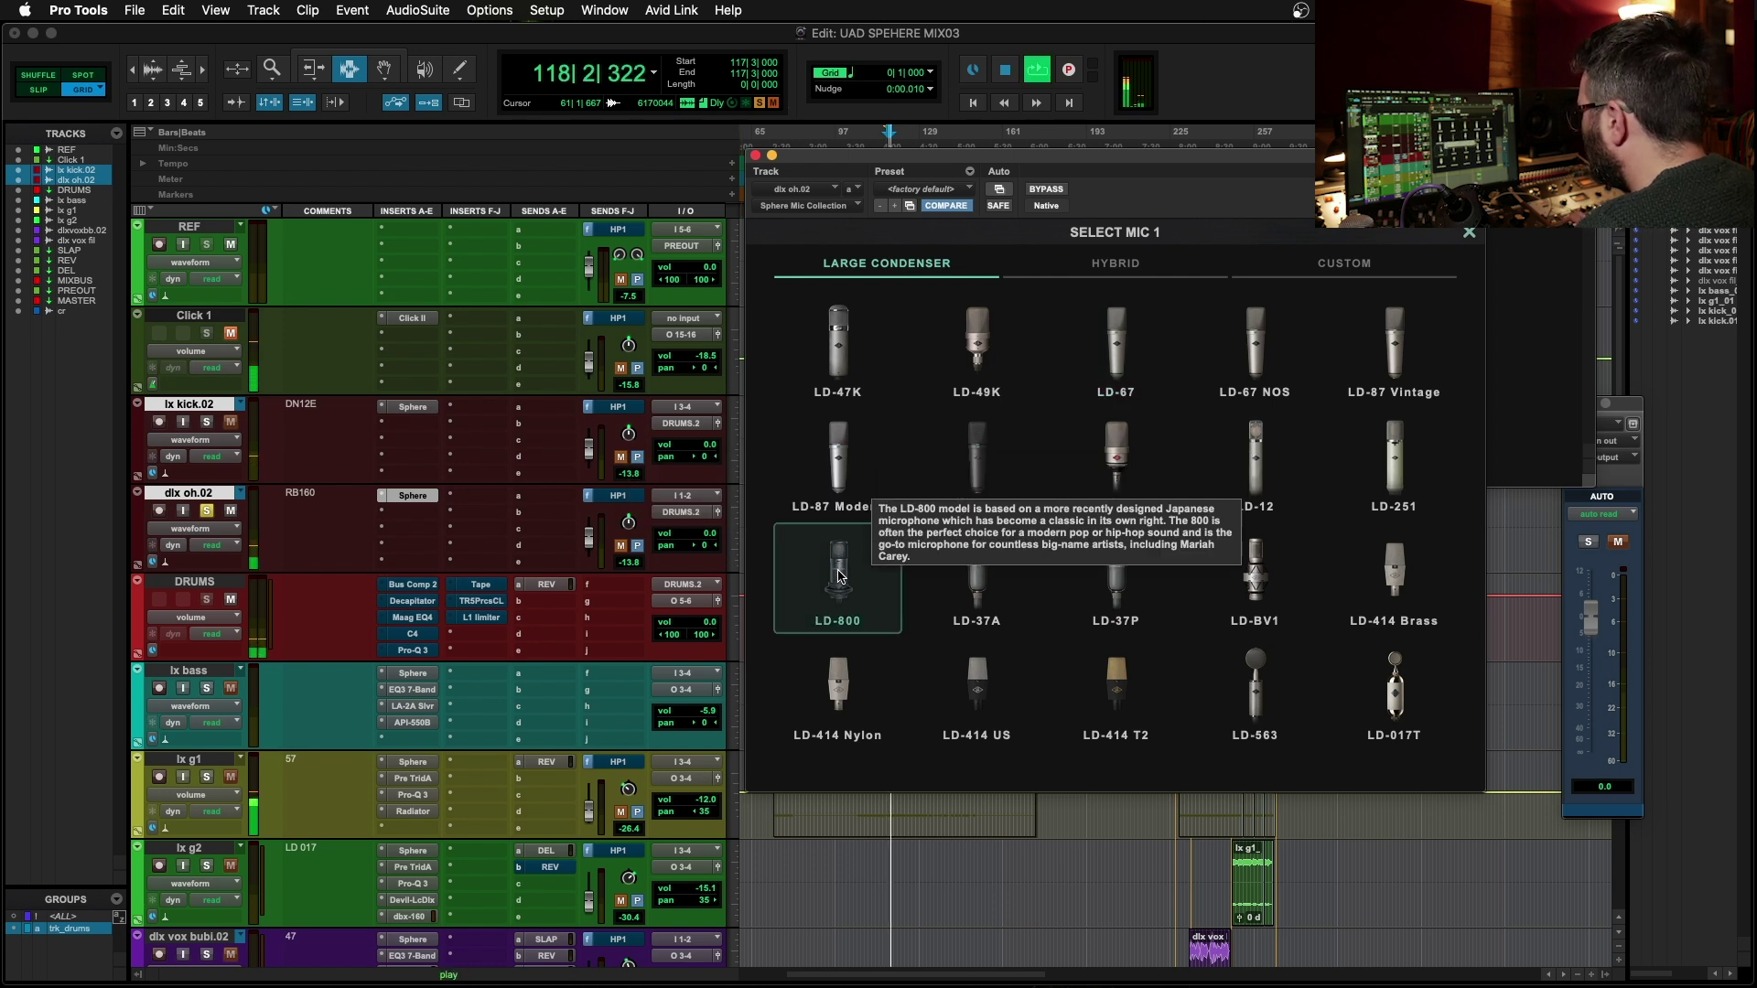
- Return the dlx oh.02 microphone model to RB-160, stop playback and close its Sphere plug-in window
{"action": "left_click", "coordinate": [1073, 264]}
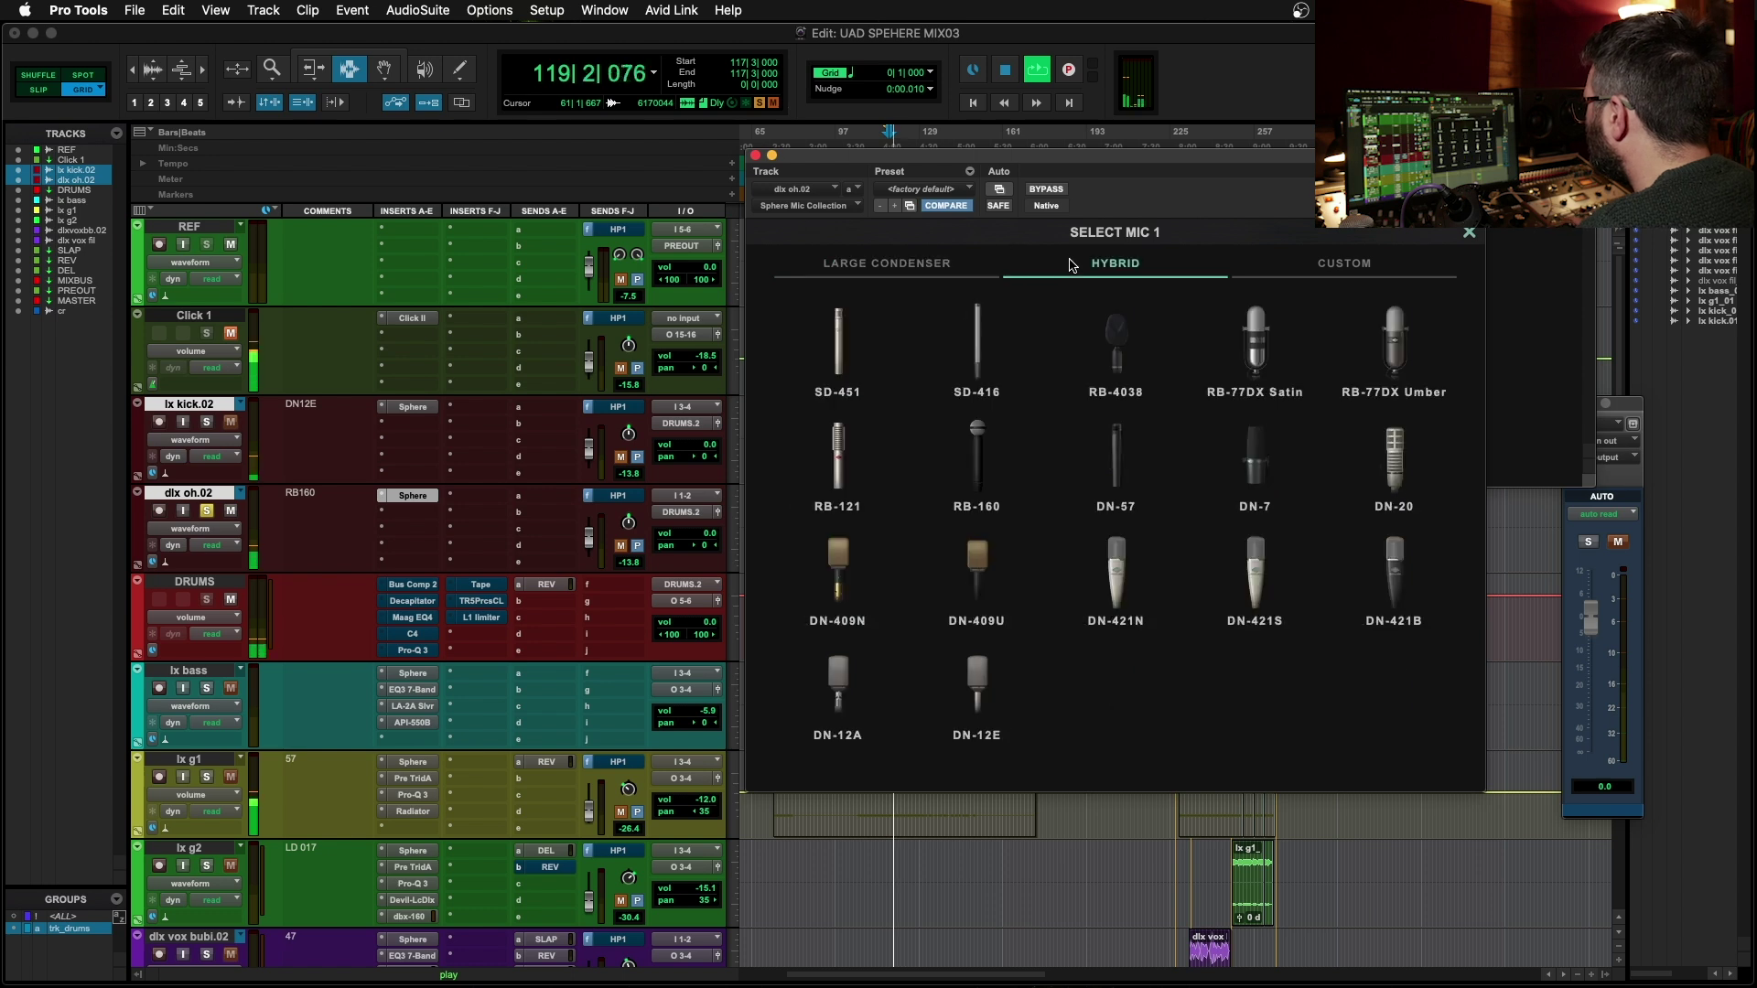
{"action": "left_click", "coordinate": [977, 458]}
{"action": "key", "text": "space"}
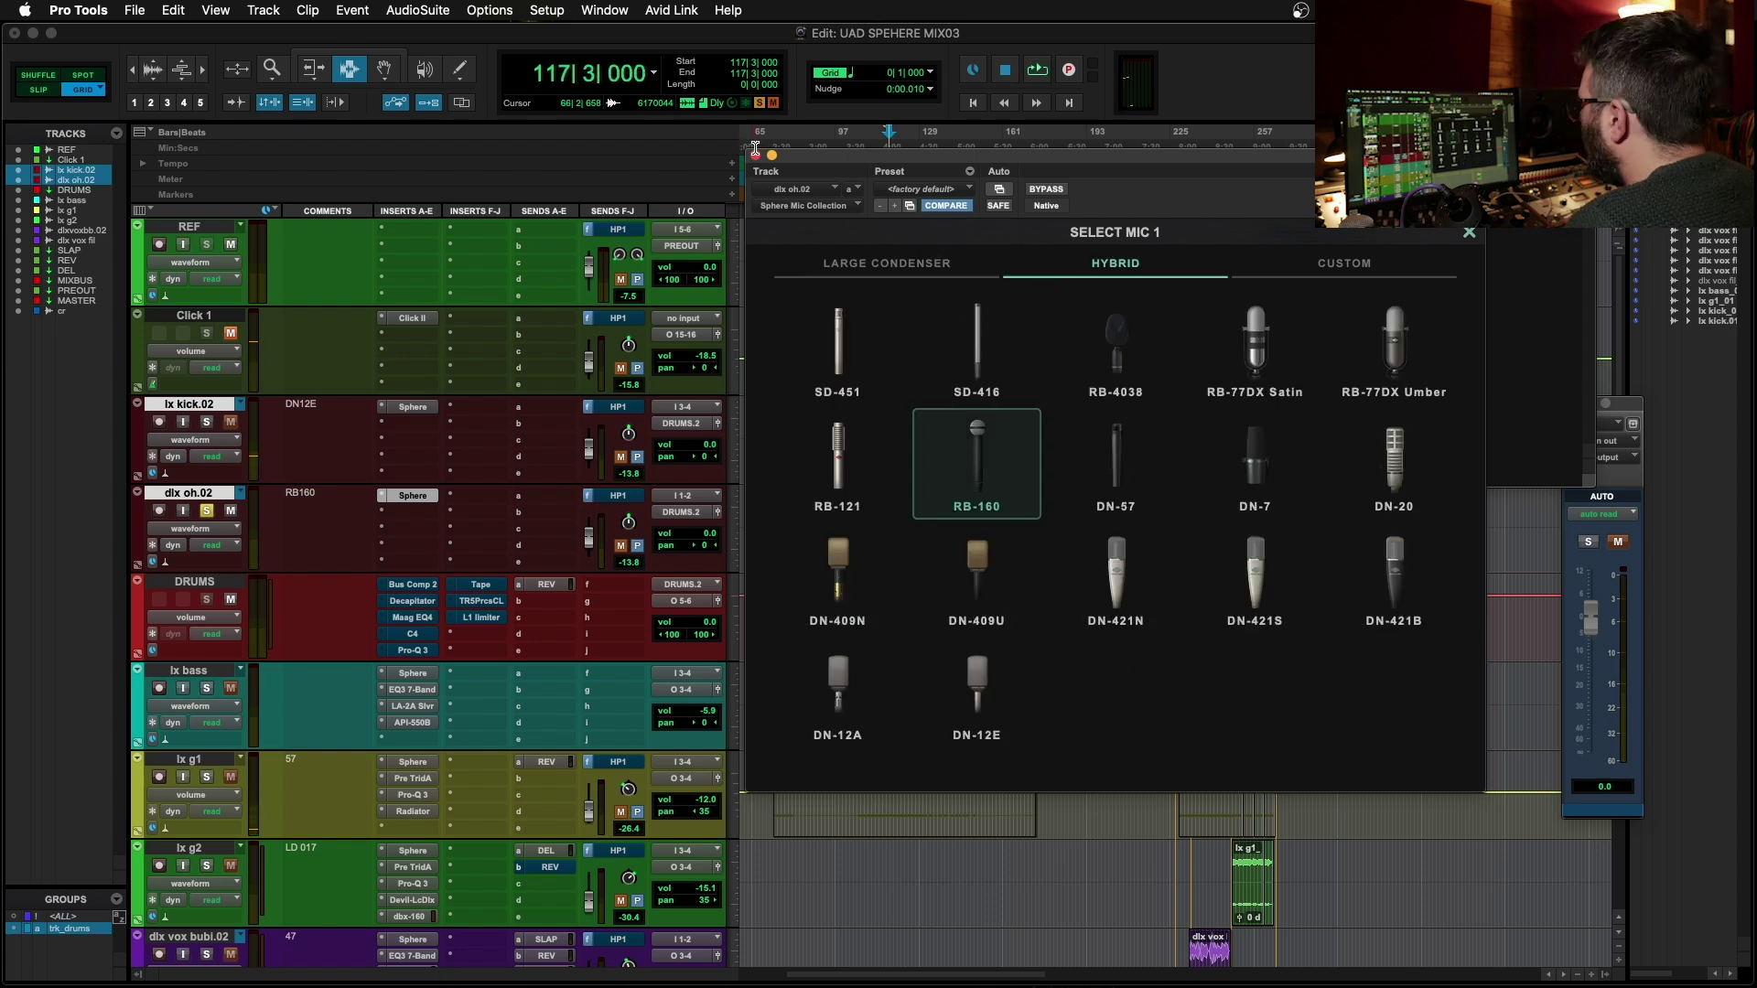
{"action": "left_click", "coordinate": [755, 154]}
{"action": "scroll", "coordinate": [796, 370], "scroll_direction": "down", "scroll_amount": 2}
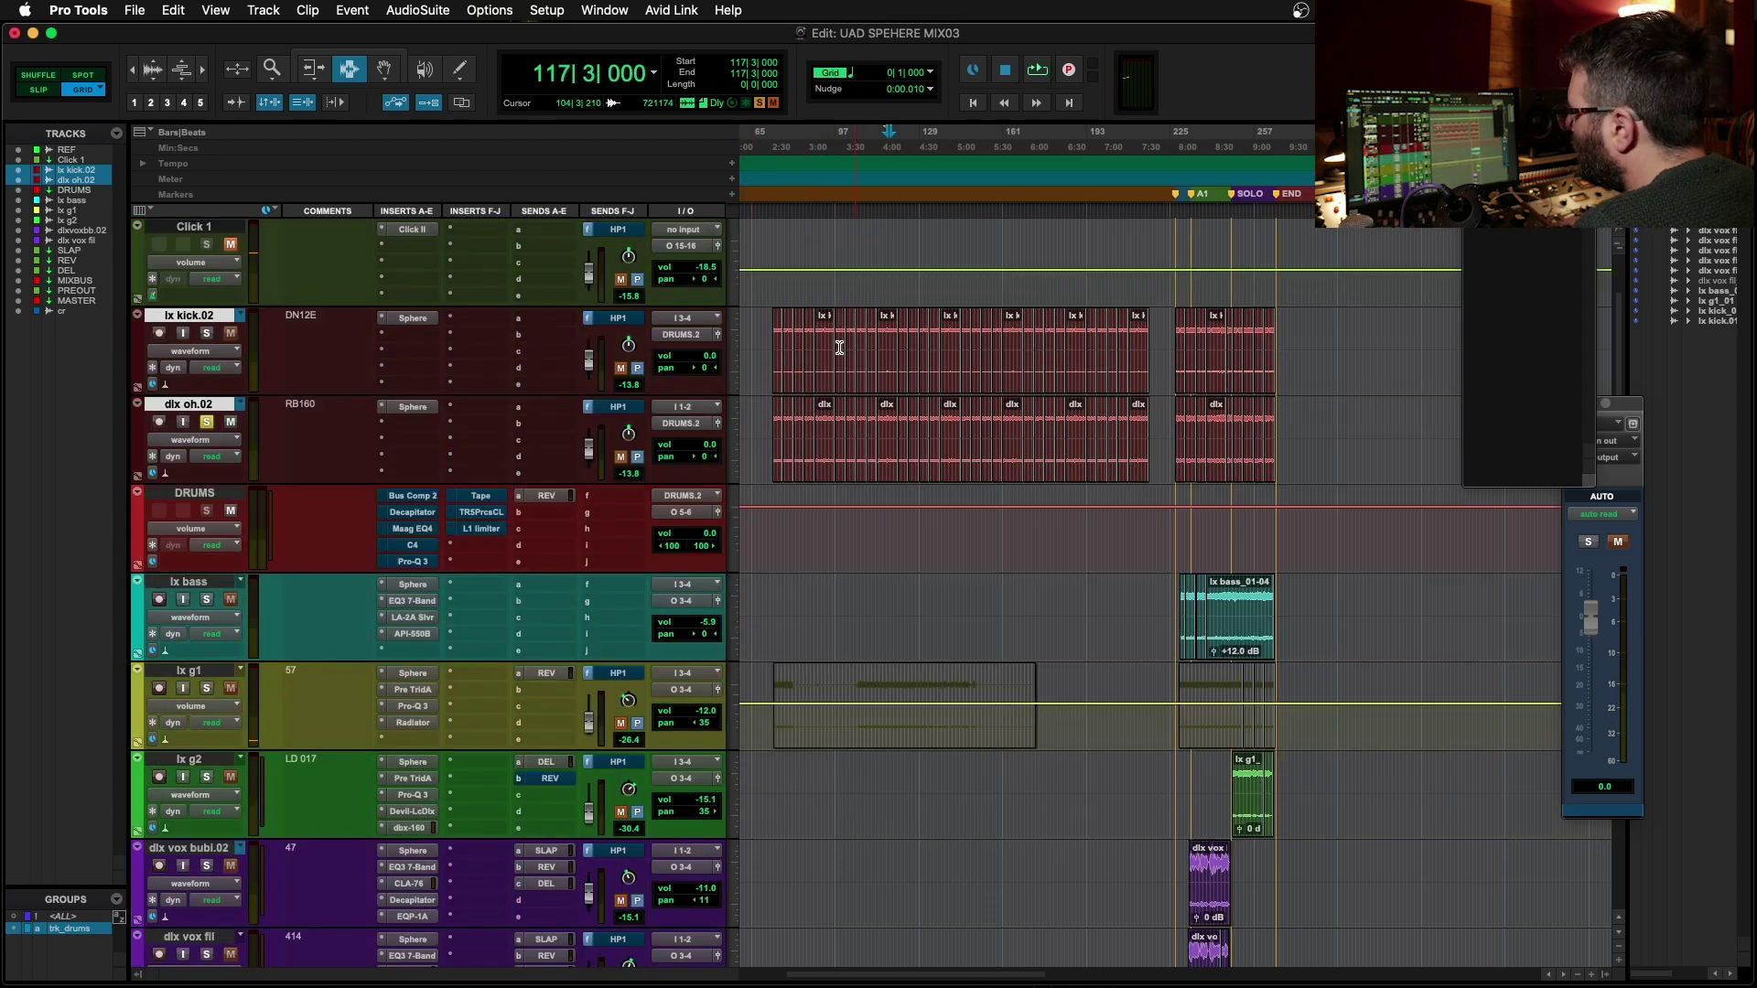
{"action": "left_click", "coordinate": [408, 414]}
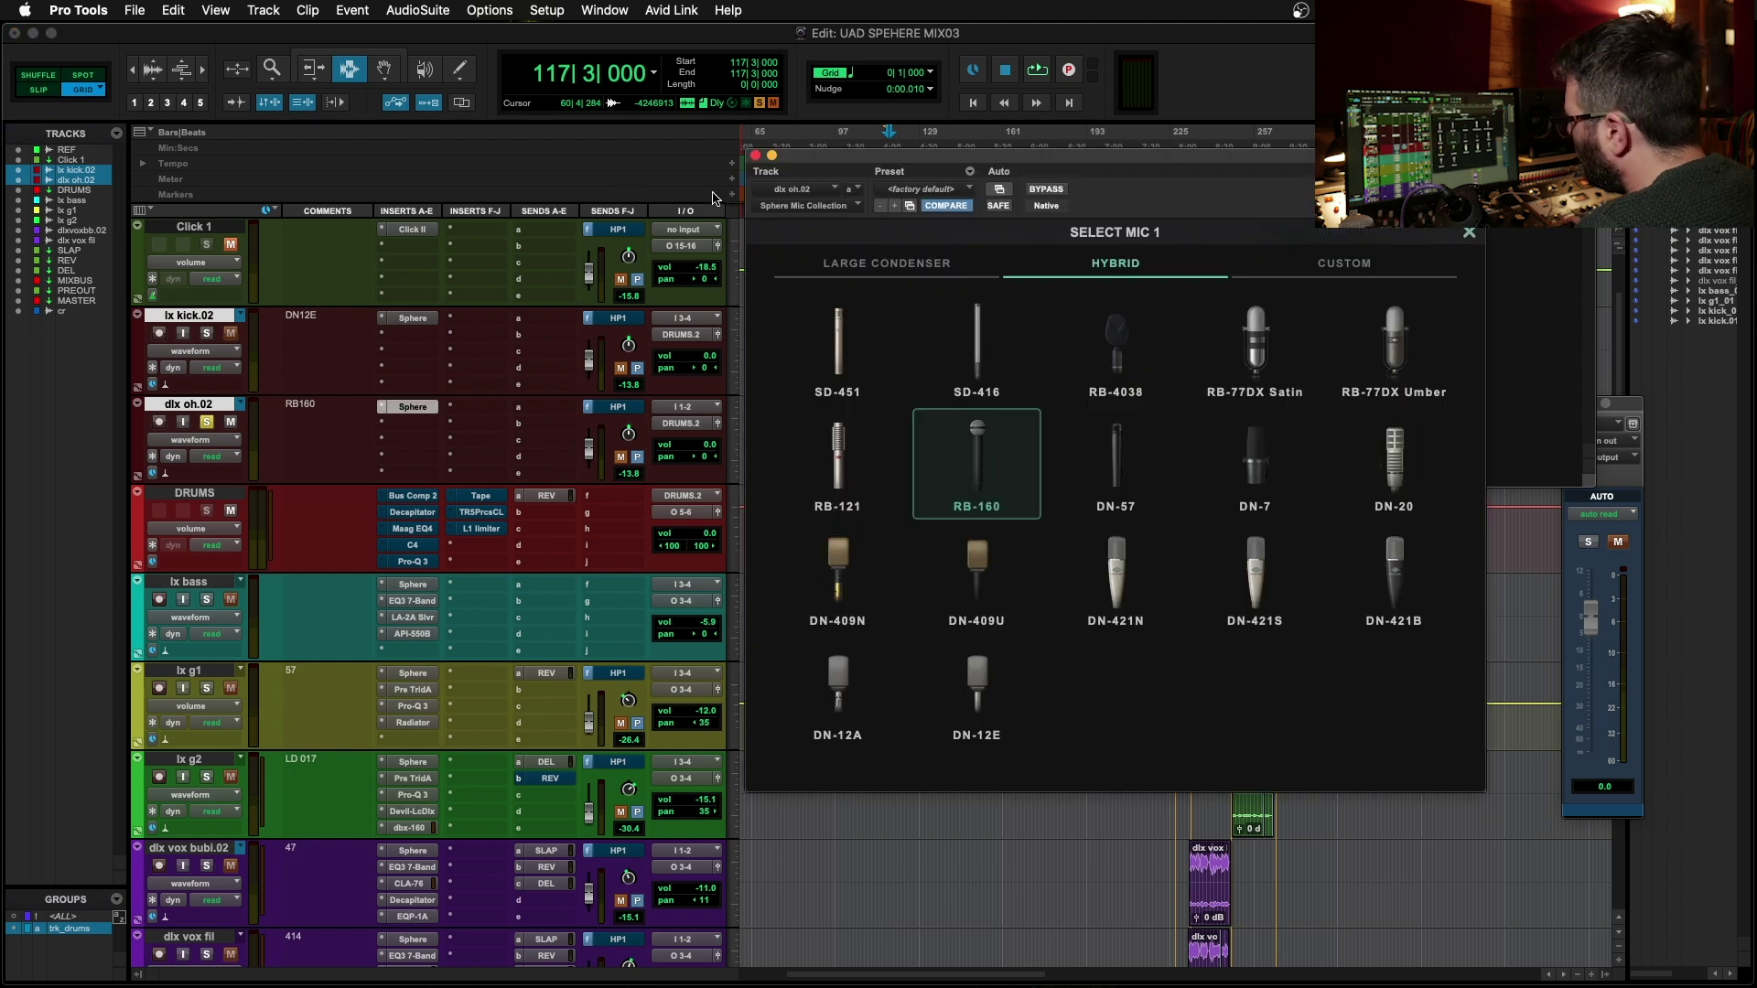
{"action": "left_click", "coordinate": [755, 154]}
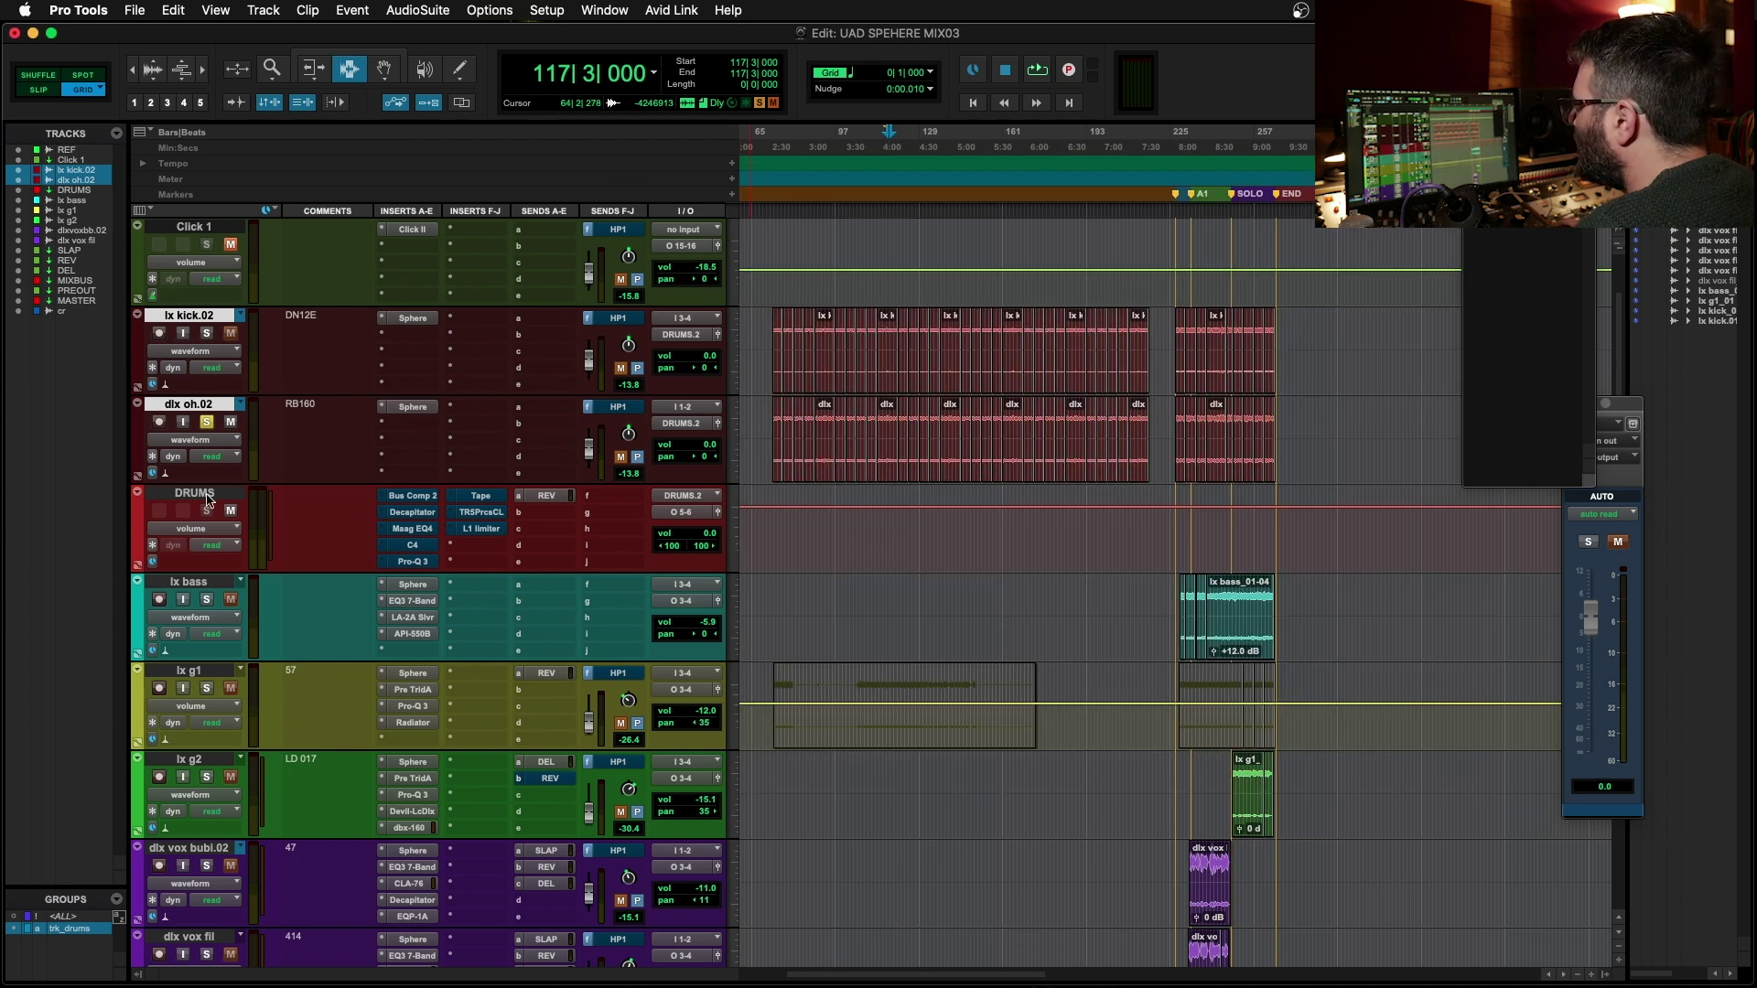
- Solo dlx vox bubi.02, play its selected vocal clip and open the track's Sphere plug-in
{"action": "scroll", "coordinate": [211, 430], "scroll_direction": "down", "scroll_amount": 5}
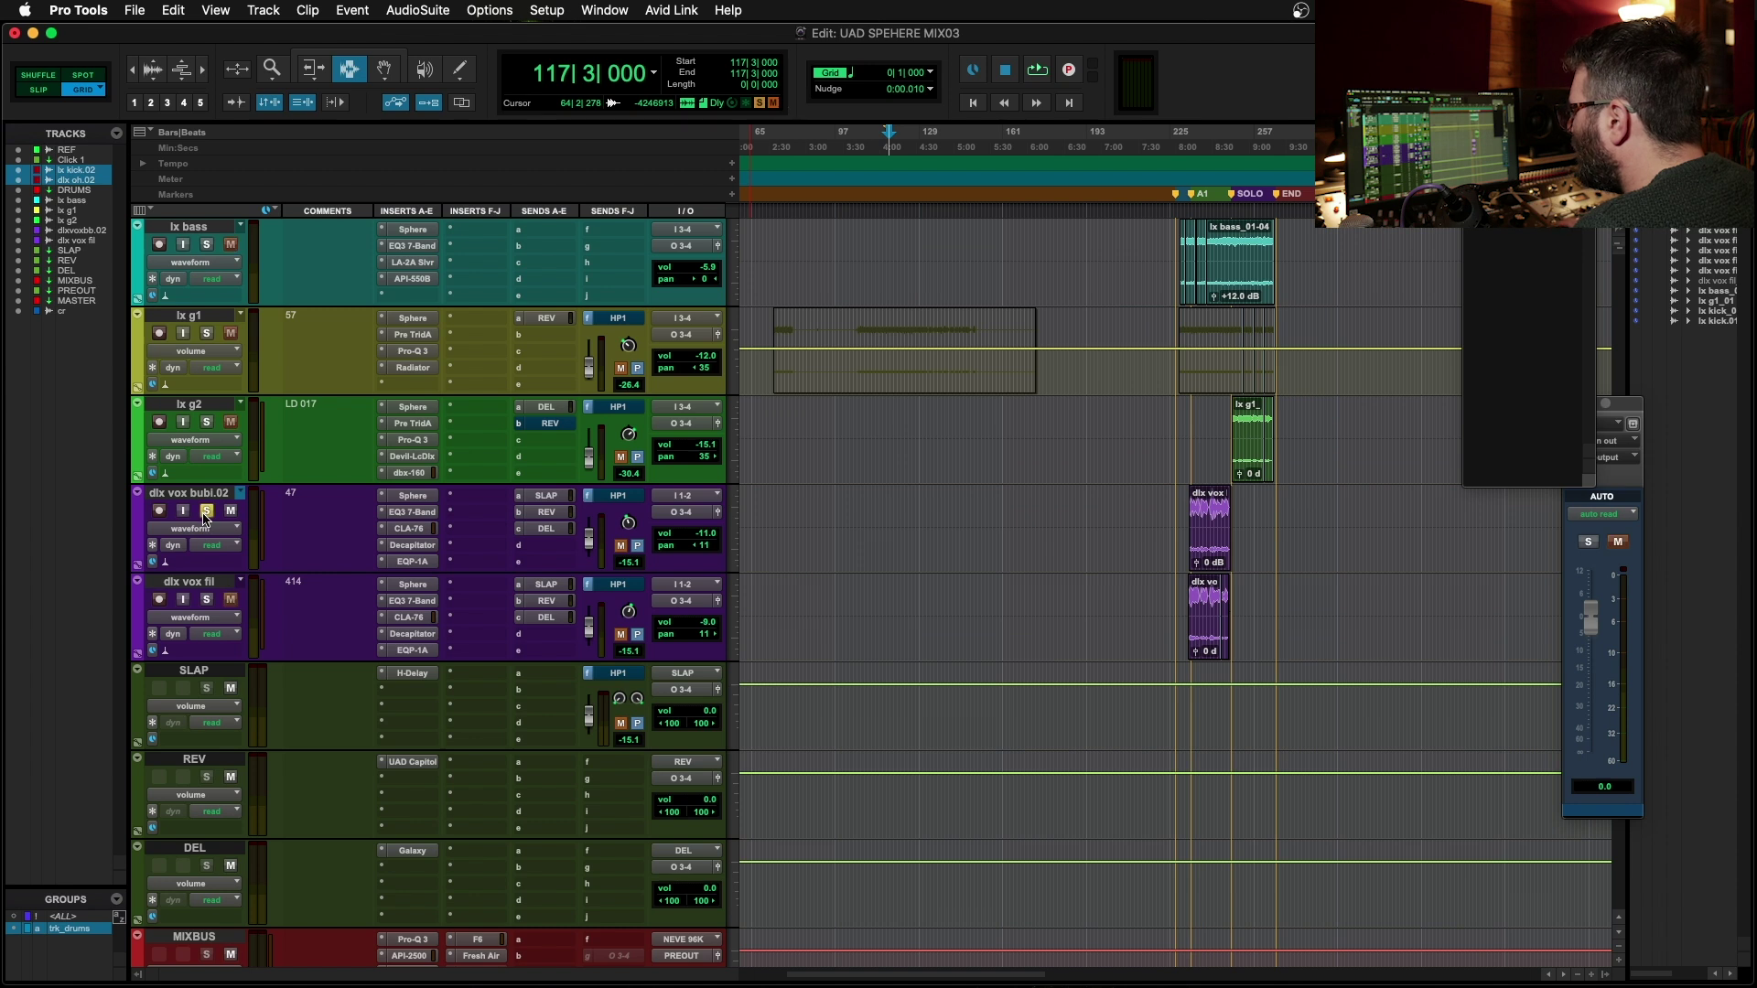
{"action": "double_click", "coordinate": [1204, 512]}
{"action": "key", "text": "space"}
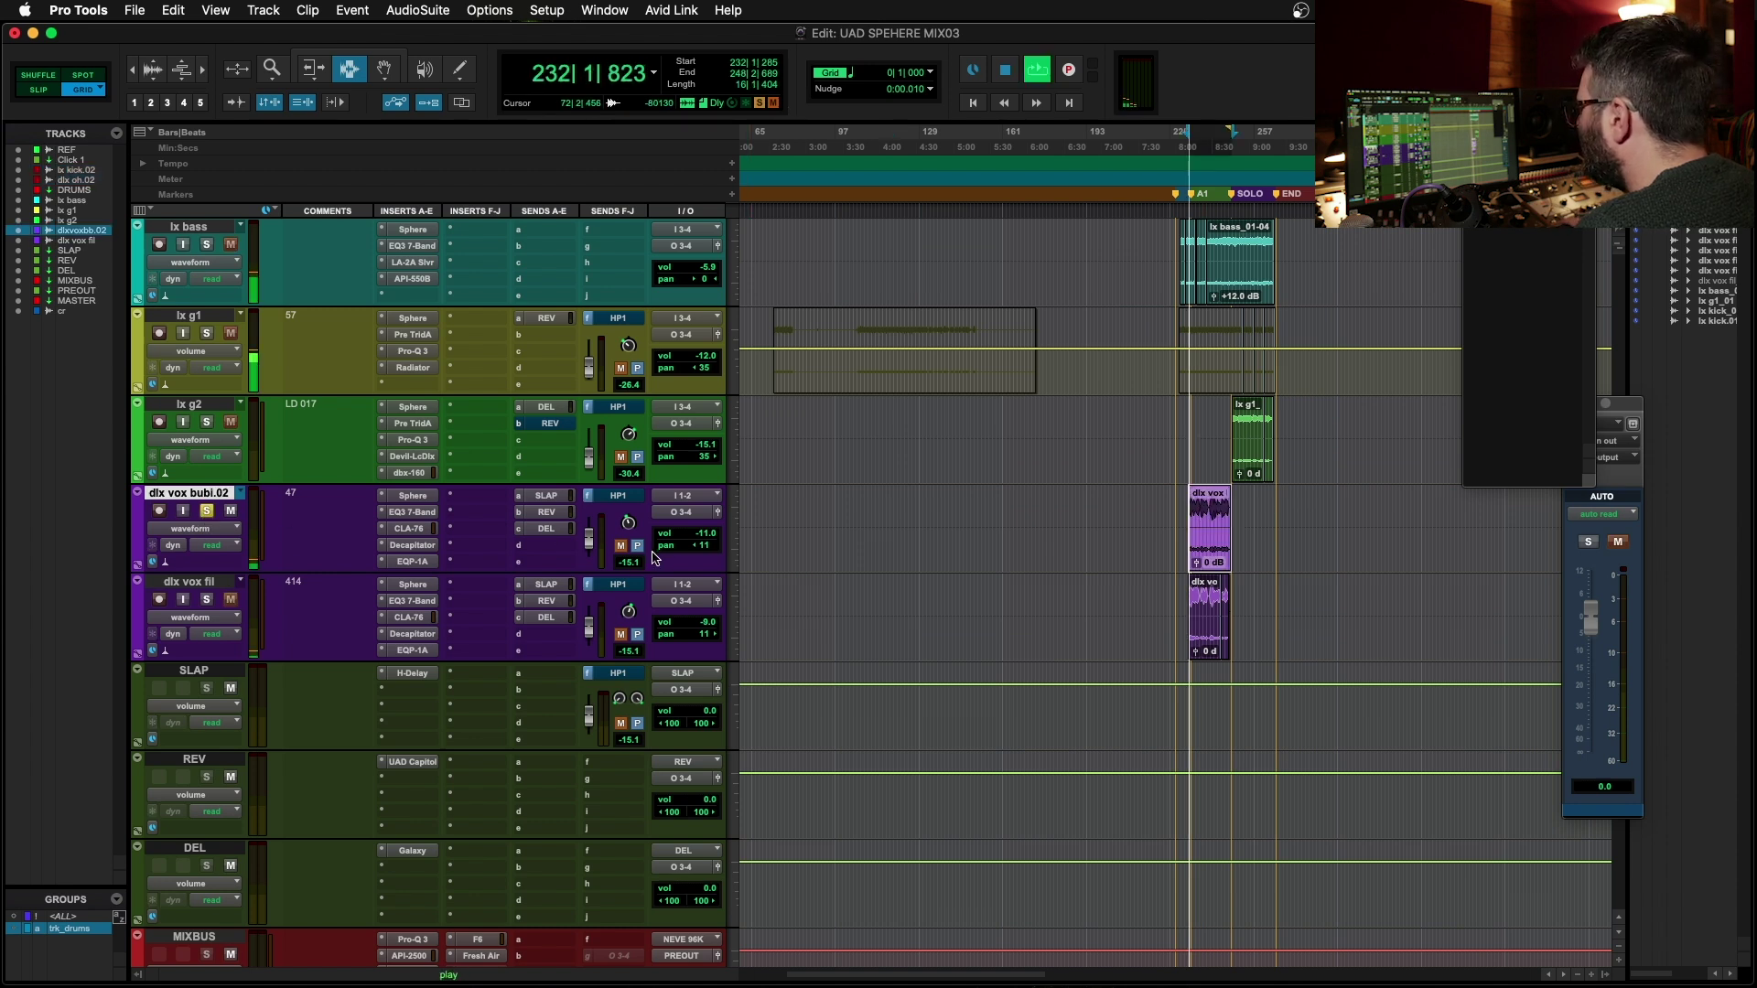
{"action": "left_click", "coordinate": [413, 495]}
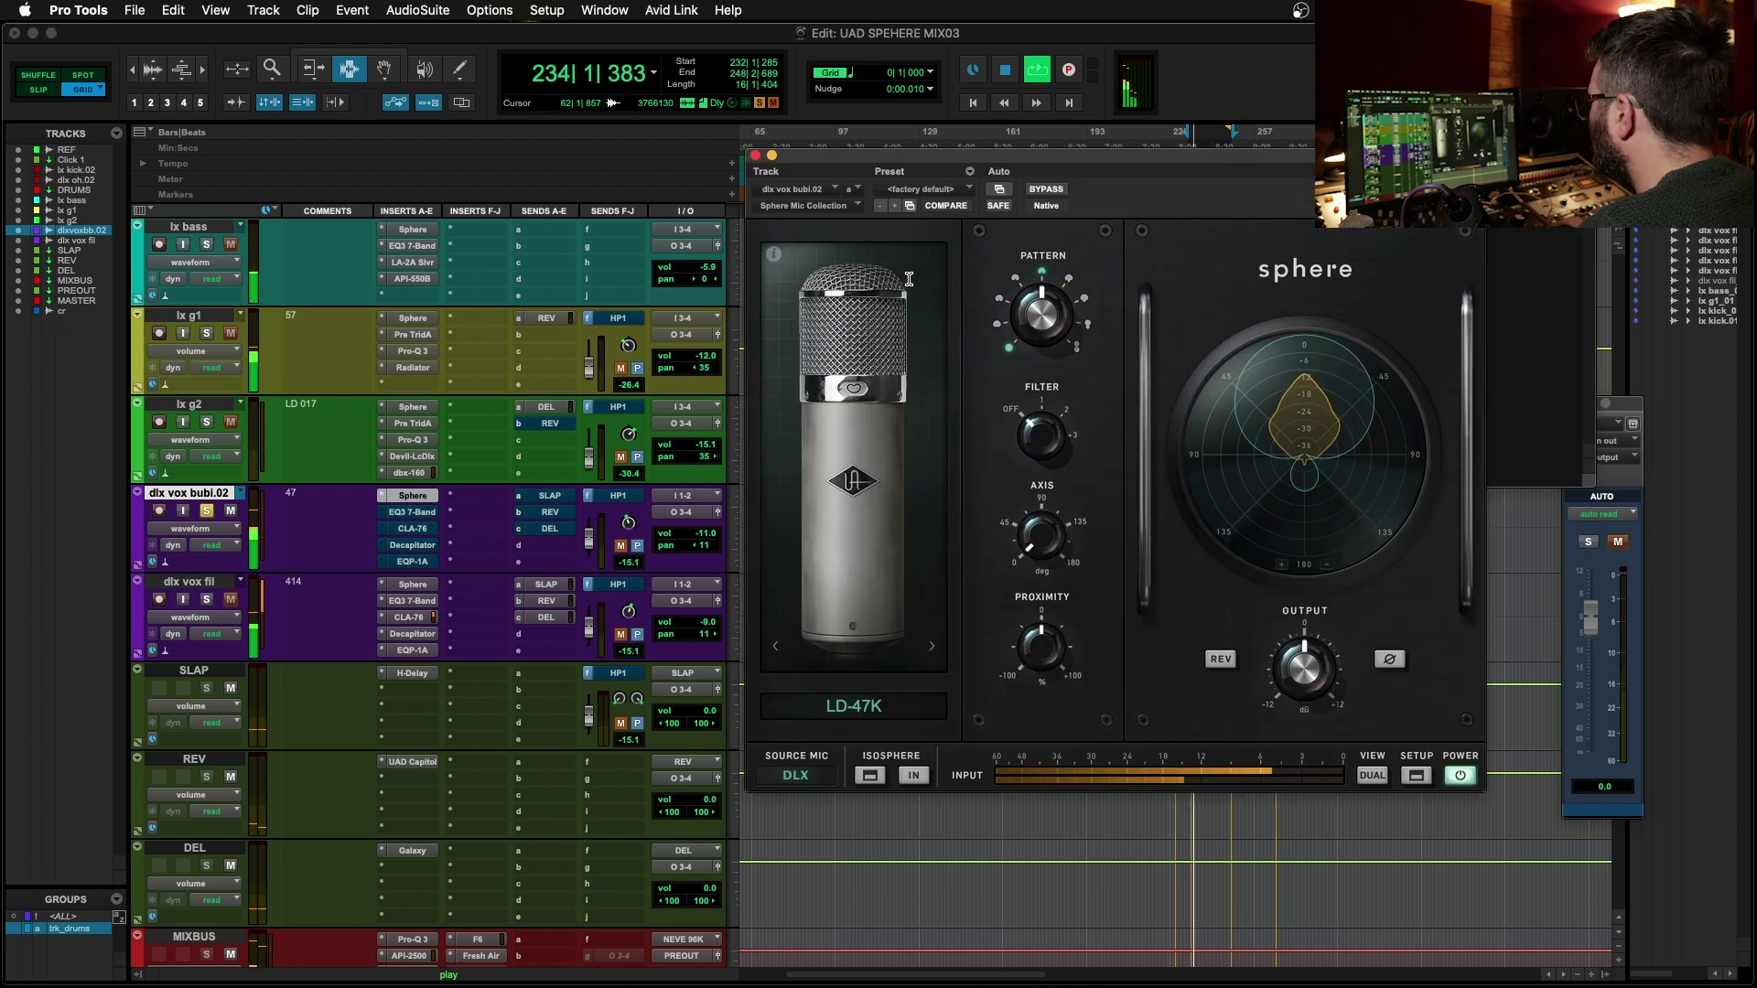
{"action": "key", "text": "space"}
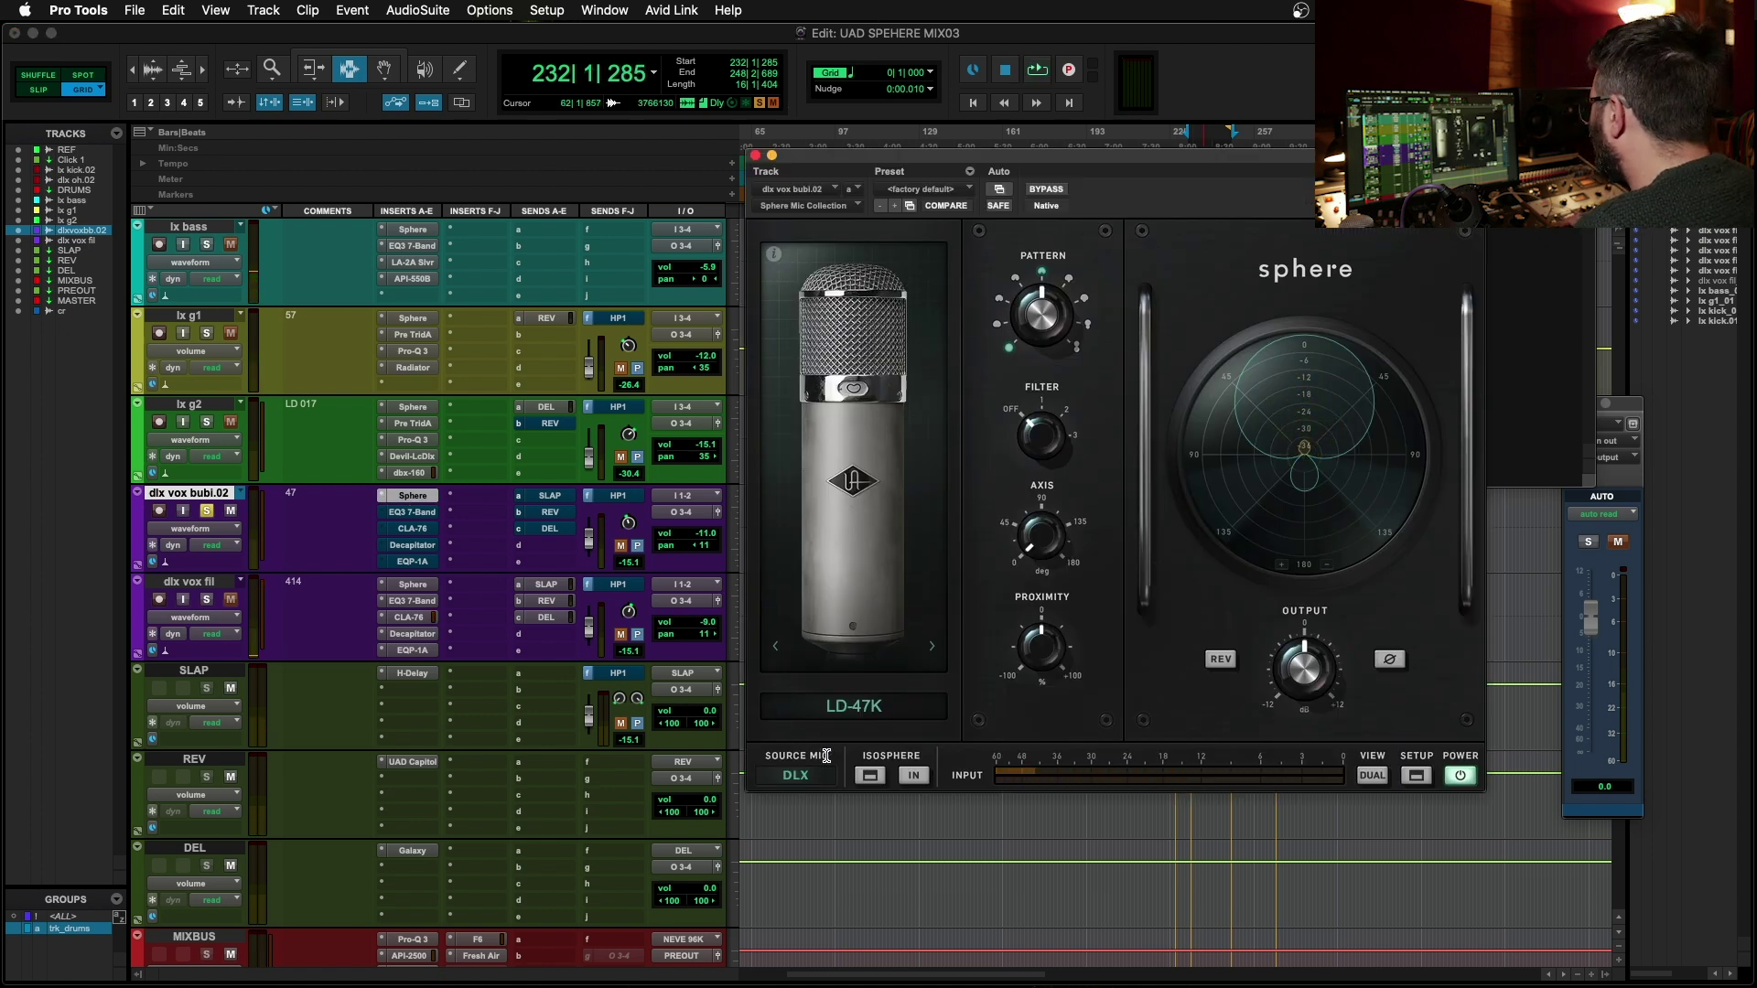
- Audition DN-12E, DN-421N and LD-87 Vintage on dlx vox bubi.02 during playback and set its microphone model to LD-800
{"action": "key", "text": "space"}
{"action": "scroll", "coordinate": [841, 361], "scroll_direction": "down", "scroll_amount": 4}
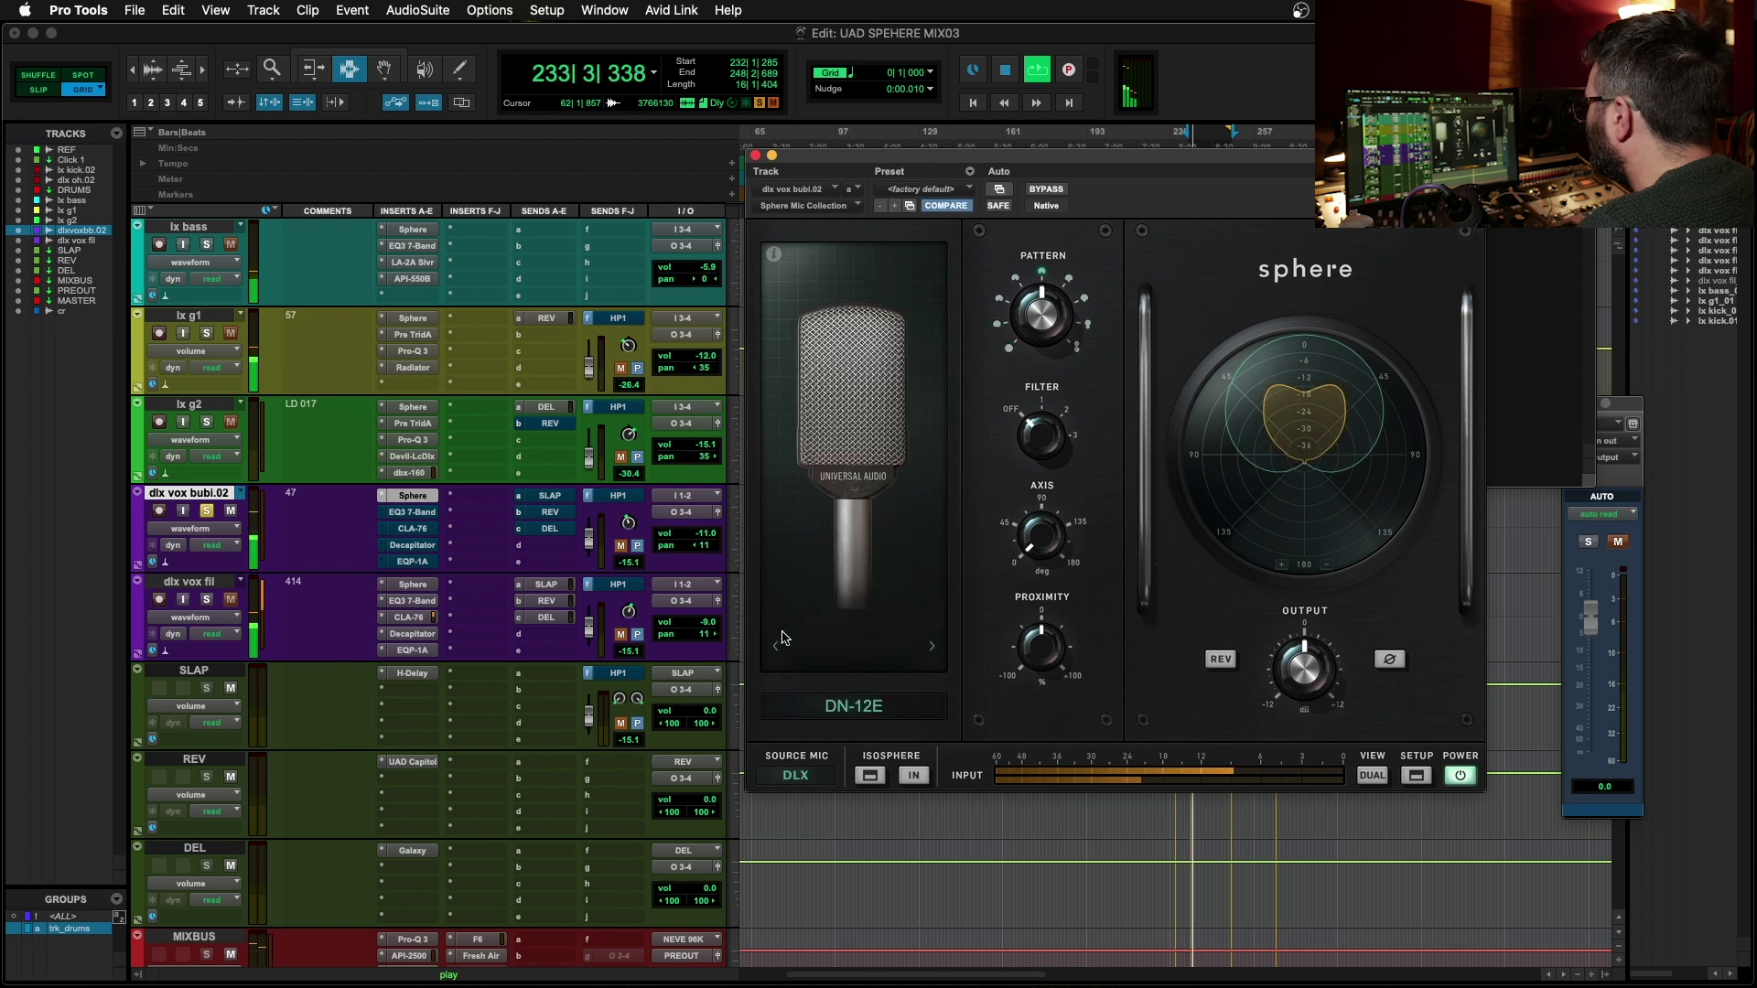
{"action": "scroll", "coordinate": [814, 435], "scroll_direction": "down", "scroll_amount": 1}
{"action": "left_click", "coordinate": [871, 707]}
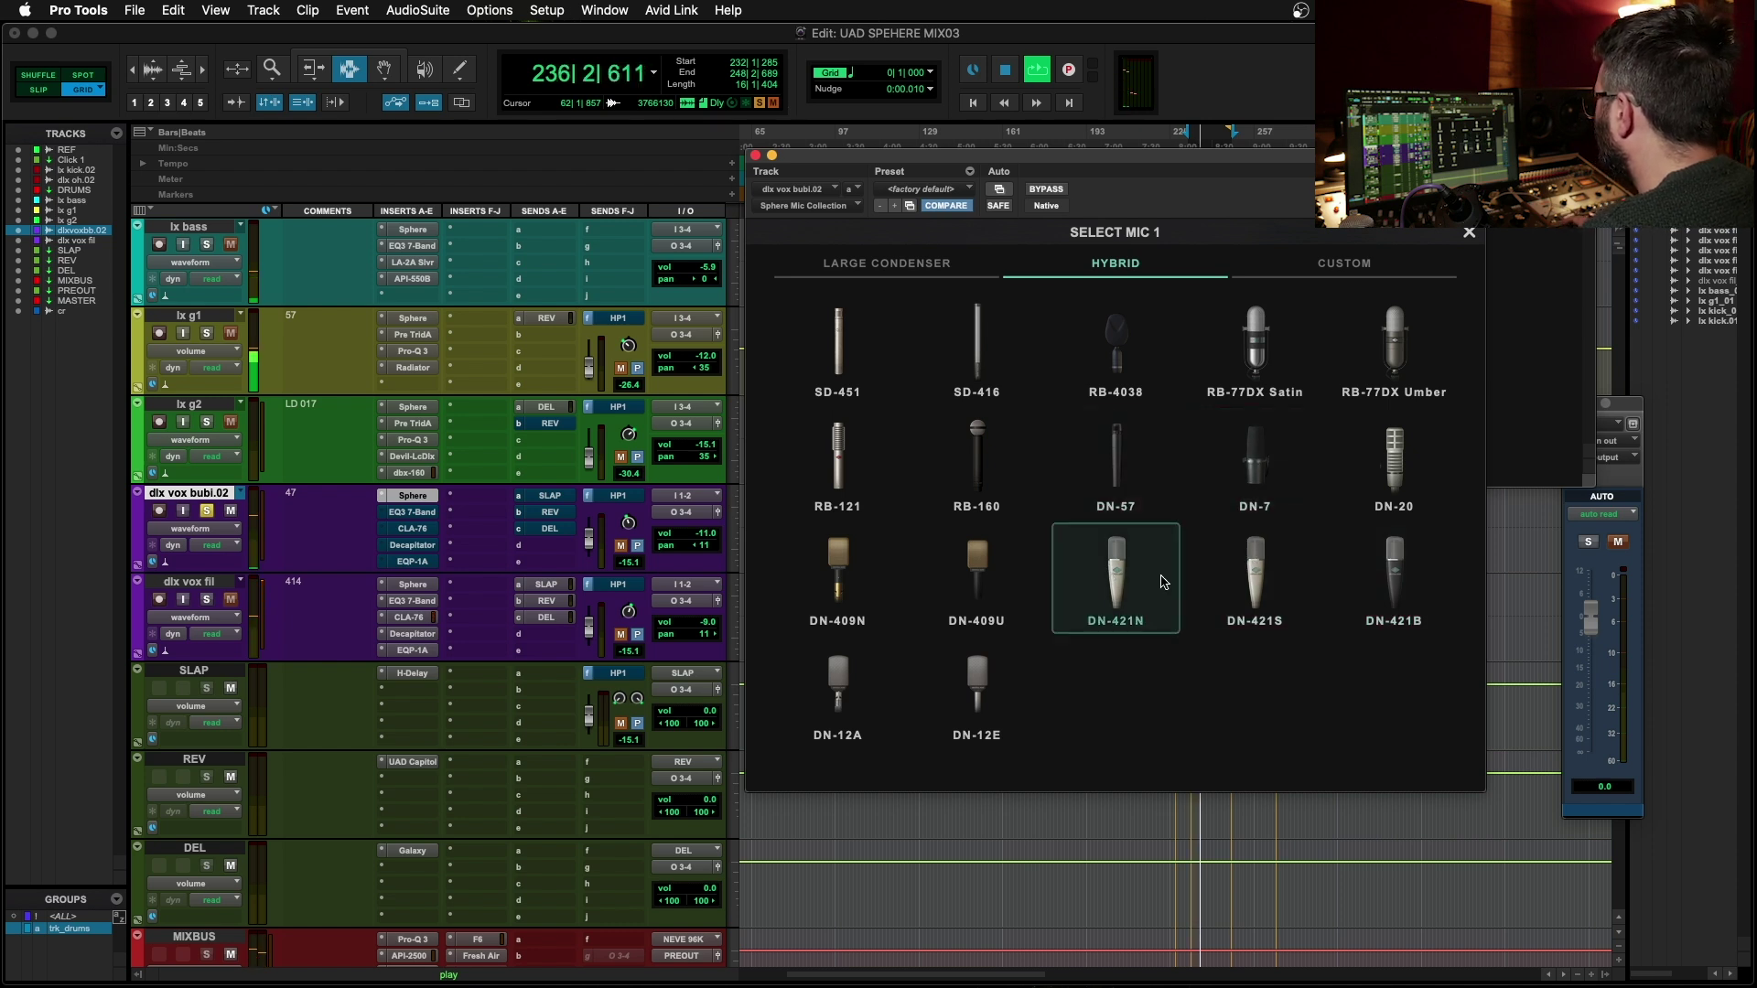
{"action": "left_click", "coordinate": [900, 269]}
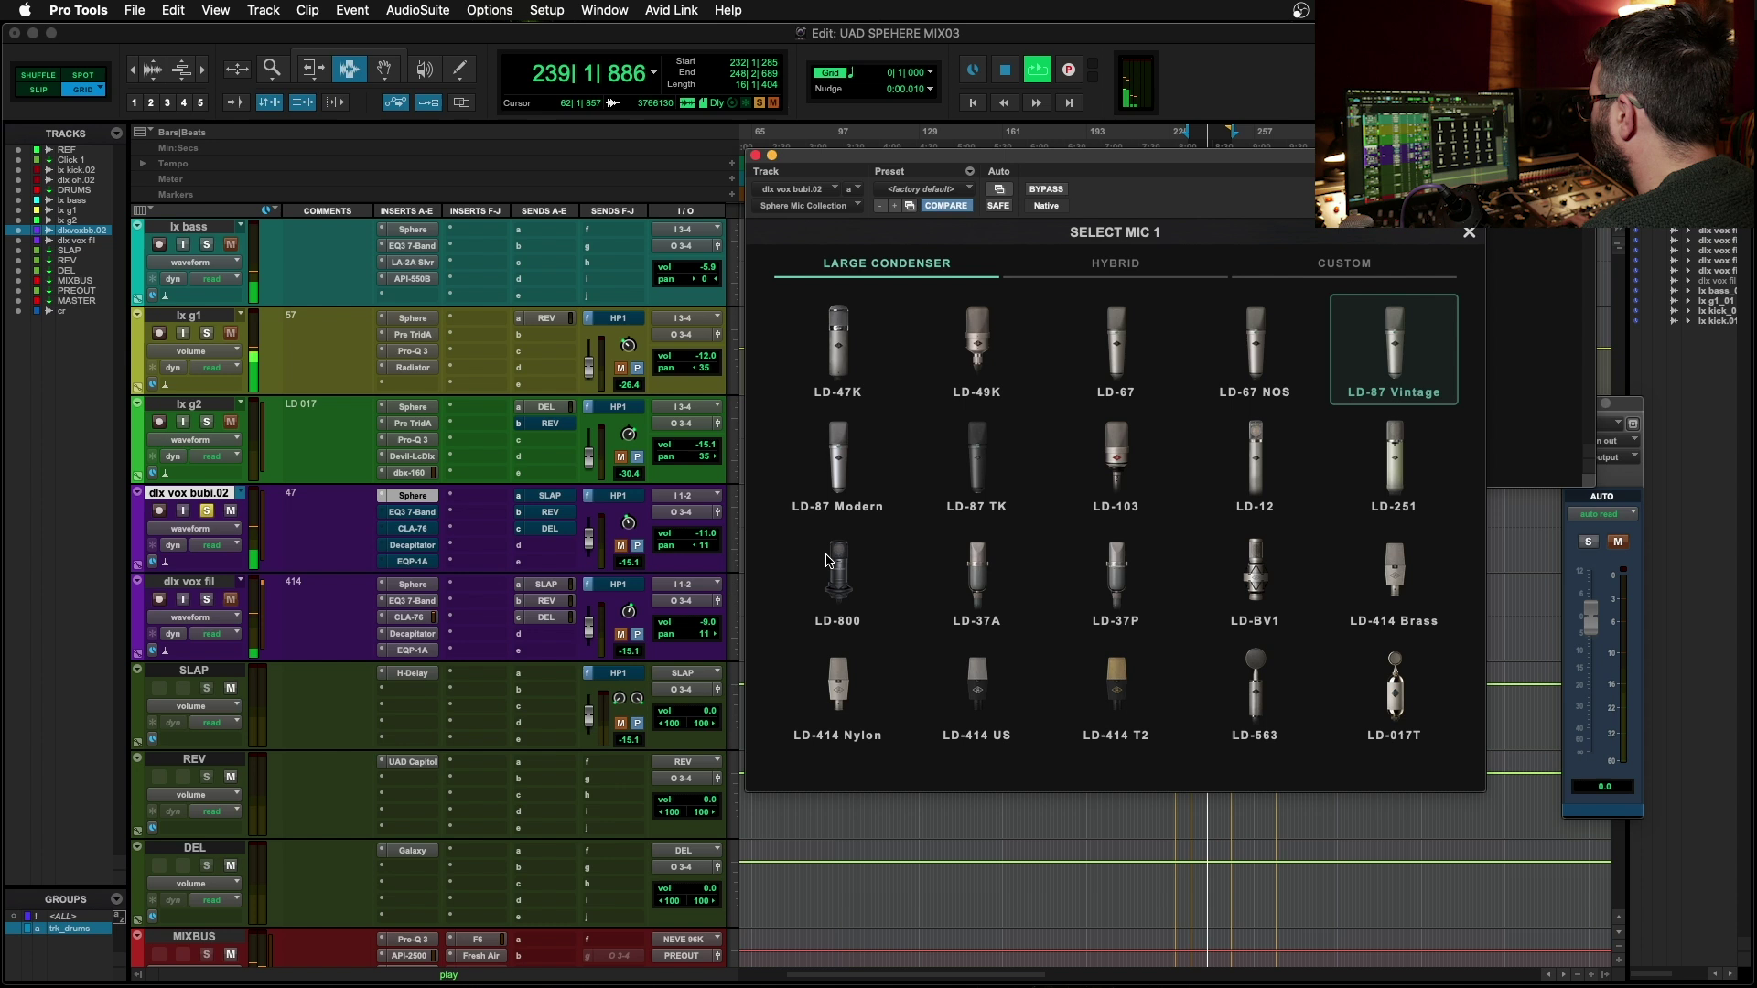
{"action": "mouse_move", "coordinate": [822, 567]}
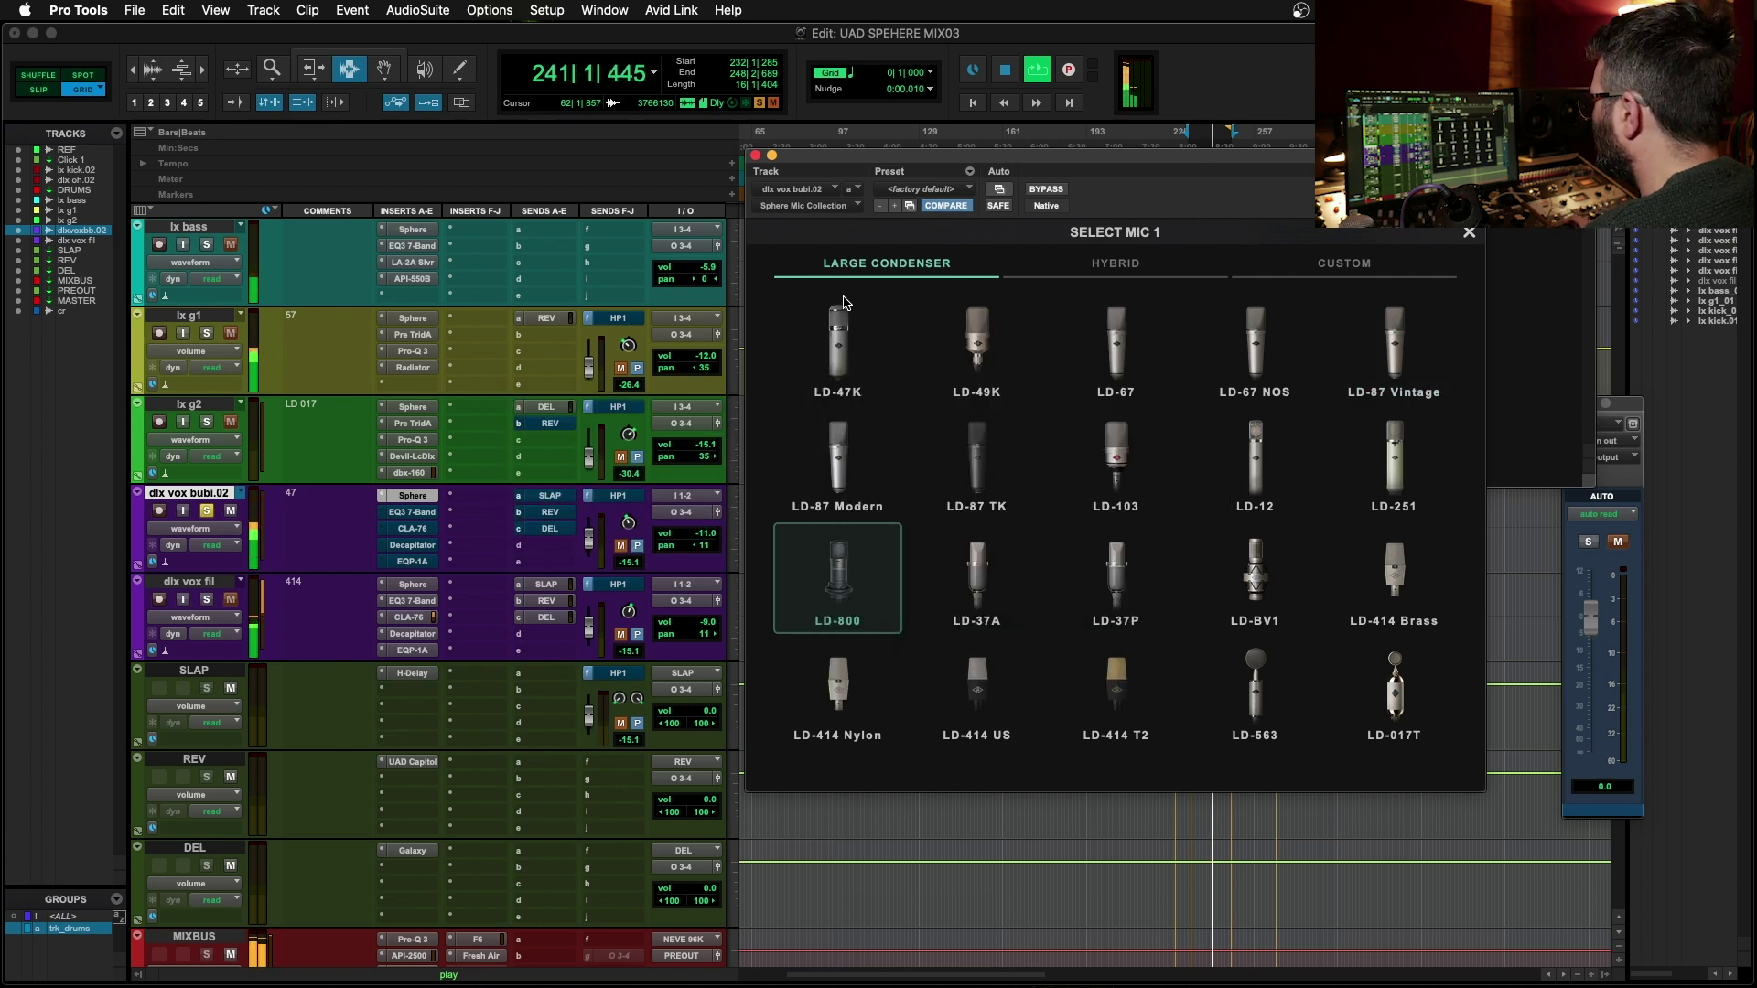
{"action": "left_click", "coordinate": [834, 576]}
- Try different axis and proximity settings on the vocal's LD-800 model, reset them and stop playback
{"action": "left_click_drag", "start_coordinate": [1046, 538], "coordinate": [1068, 330]}
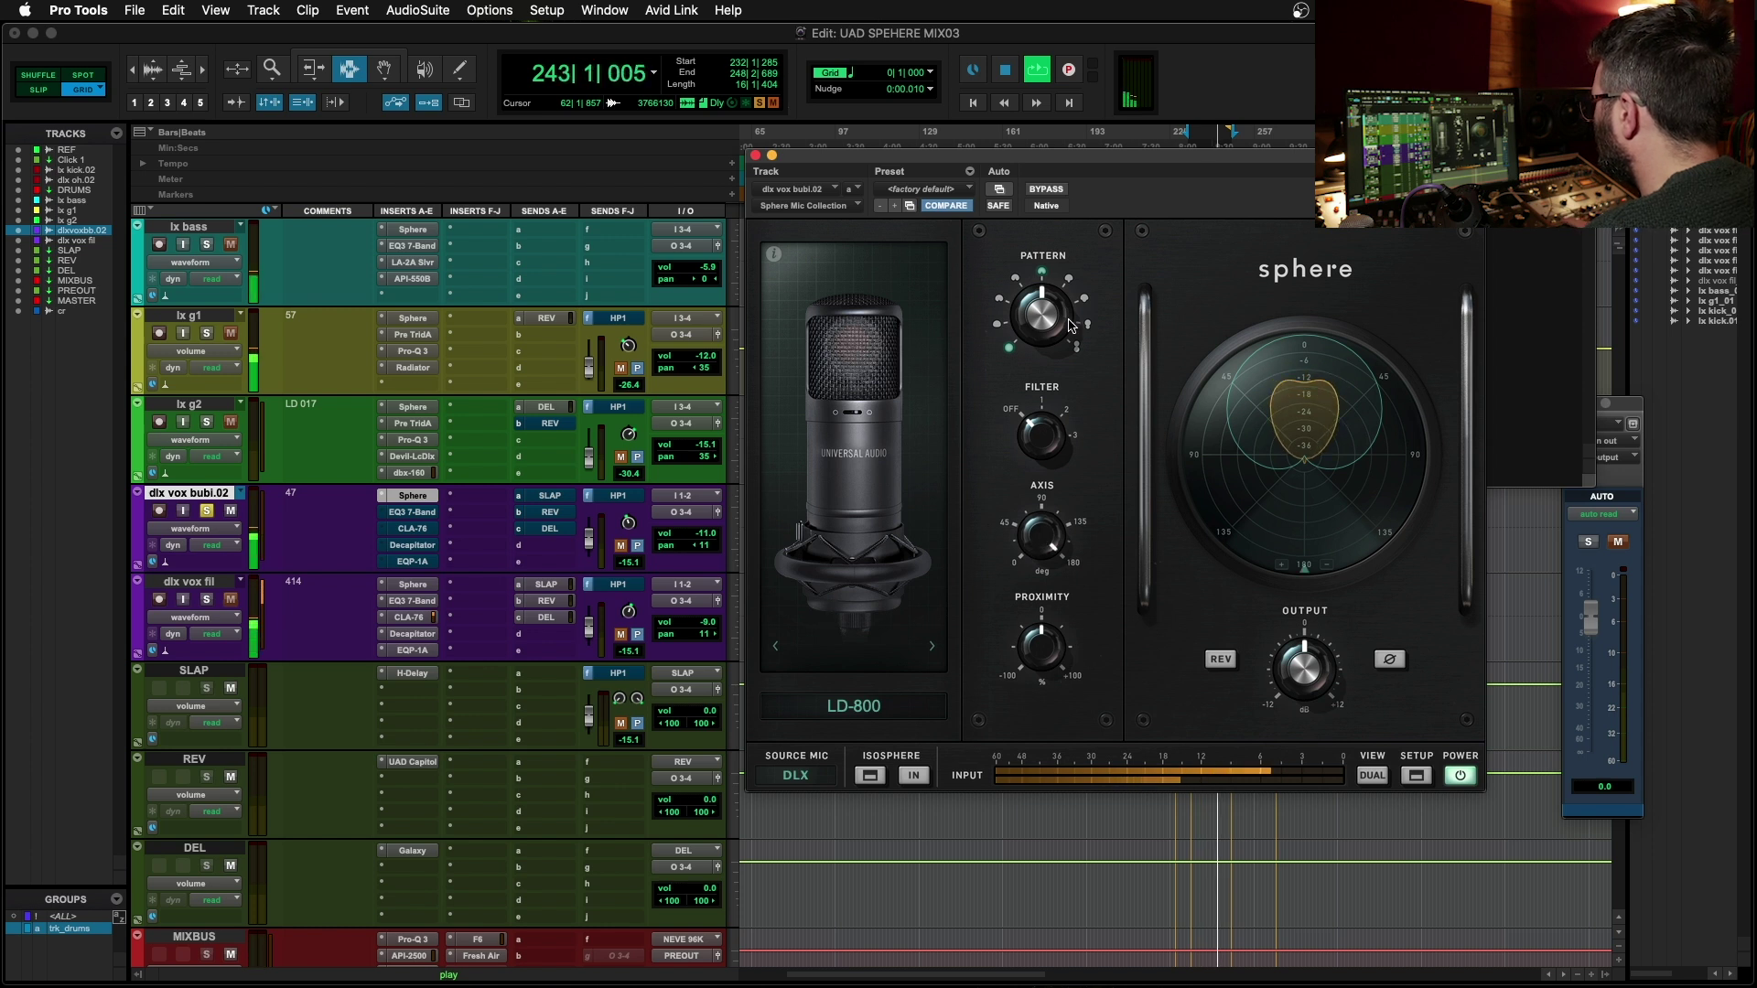
{"action": "left_click", "coordinate": [1041, 538], "text": "alt"}
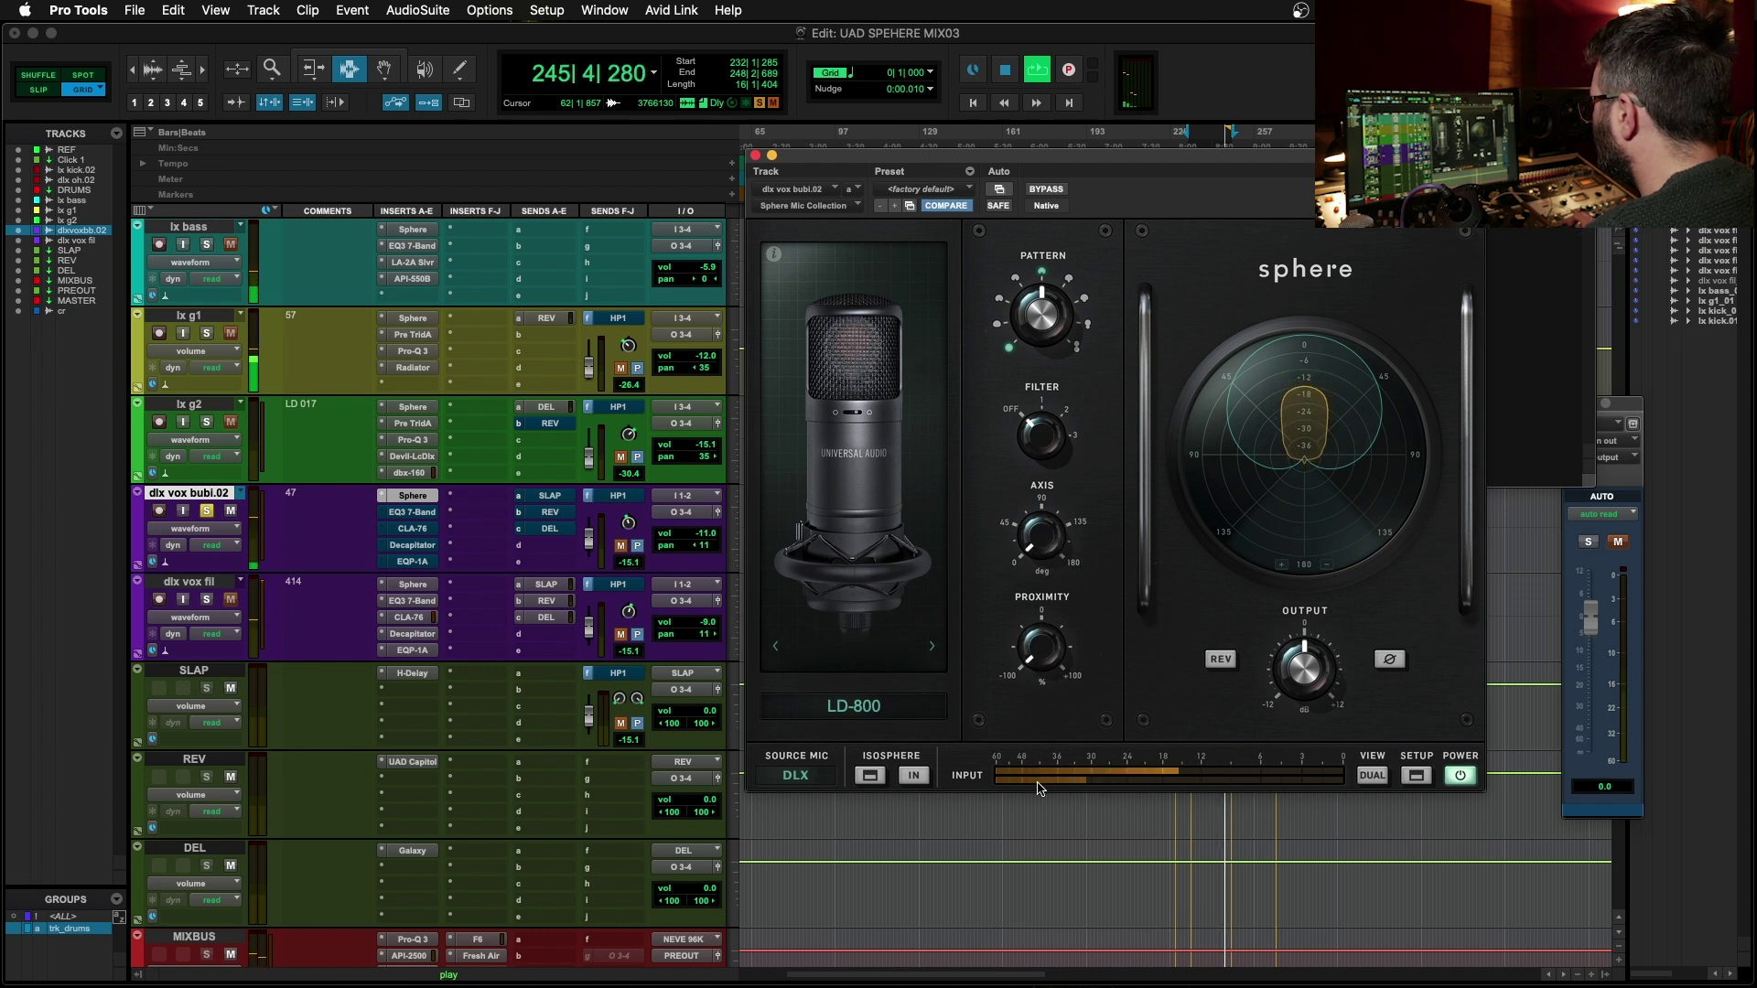
{"action": "left_click_drag", "start_coordinate": [1042, 646], "coordinate": [1052, 563]}
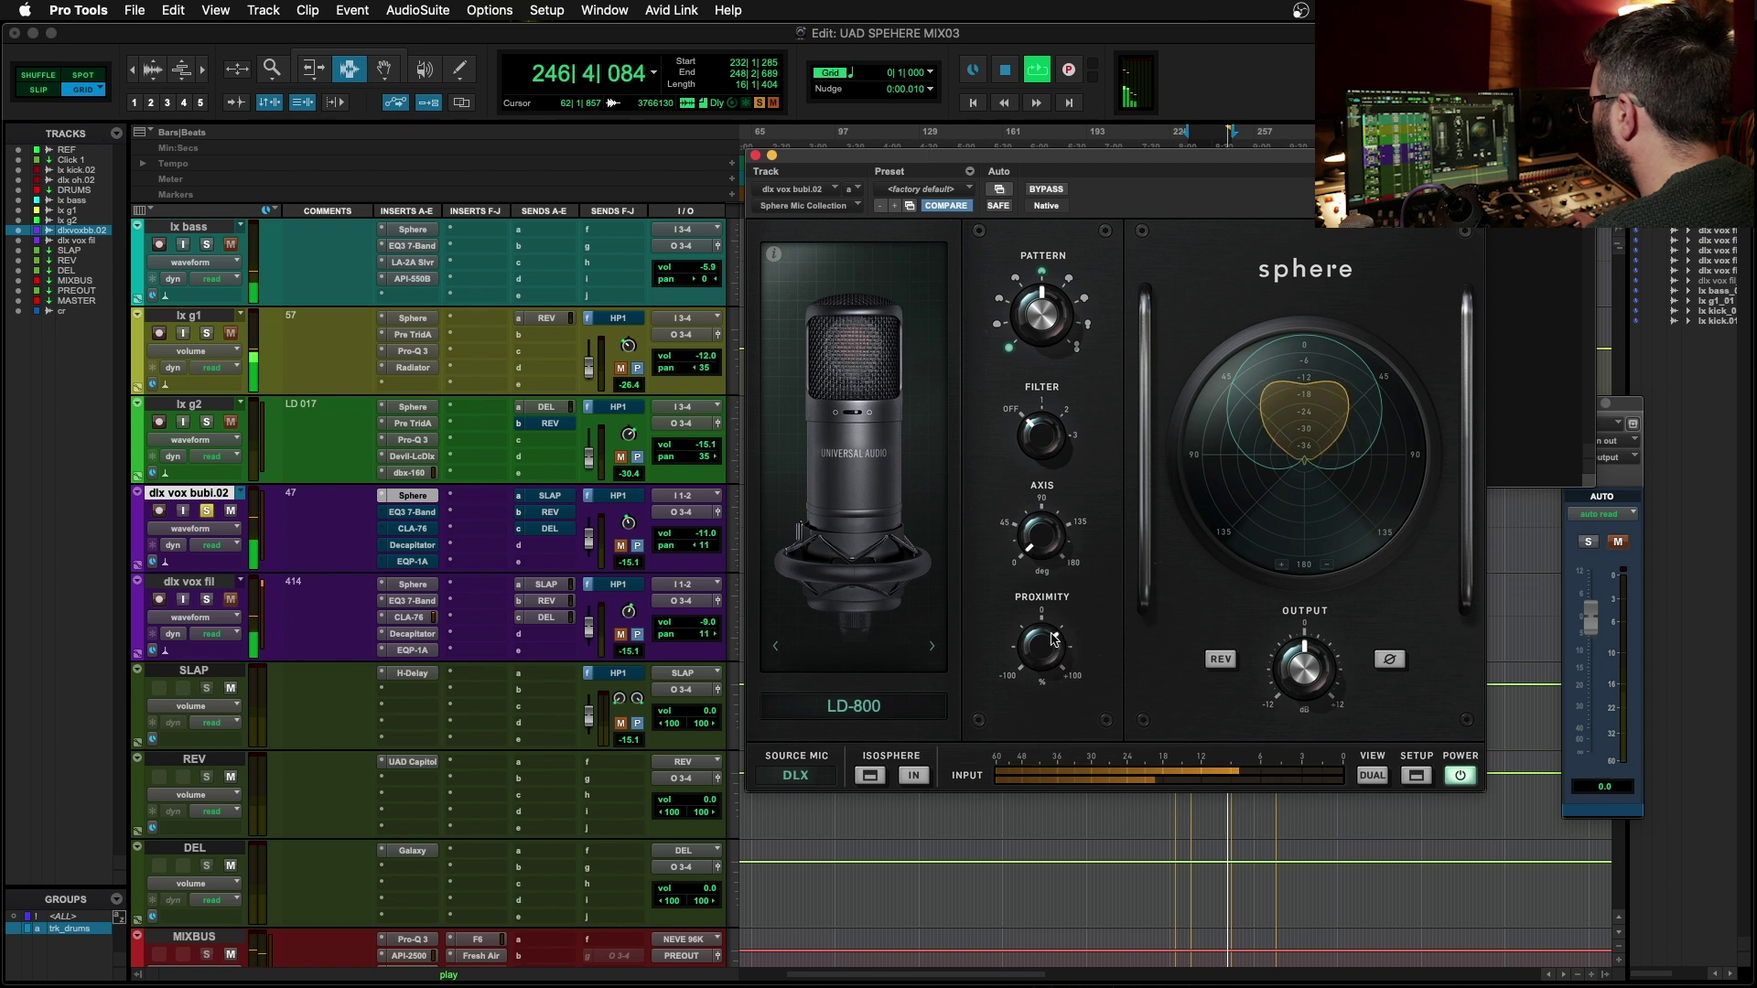
{"action": "key", "text": "space"}
- Play the vocal and browse IsoSphere filters from Eyeball (Pop), Room / Booth and IsoVox to sE Reflexion Filter X
{"action": "left_click", "coordinate": [873, 773]}
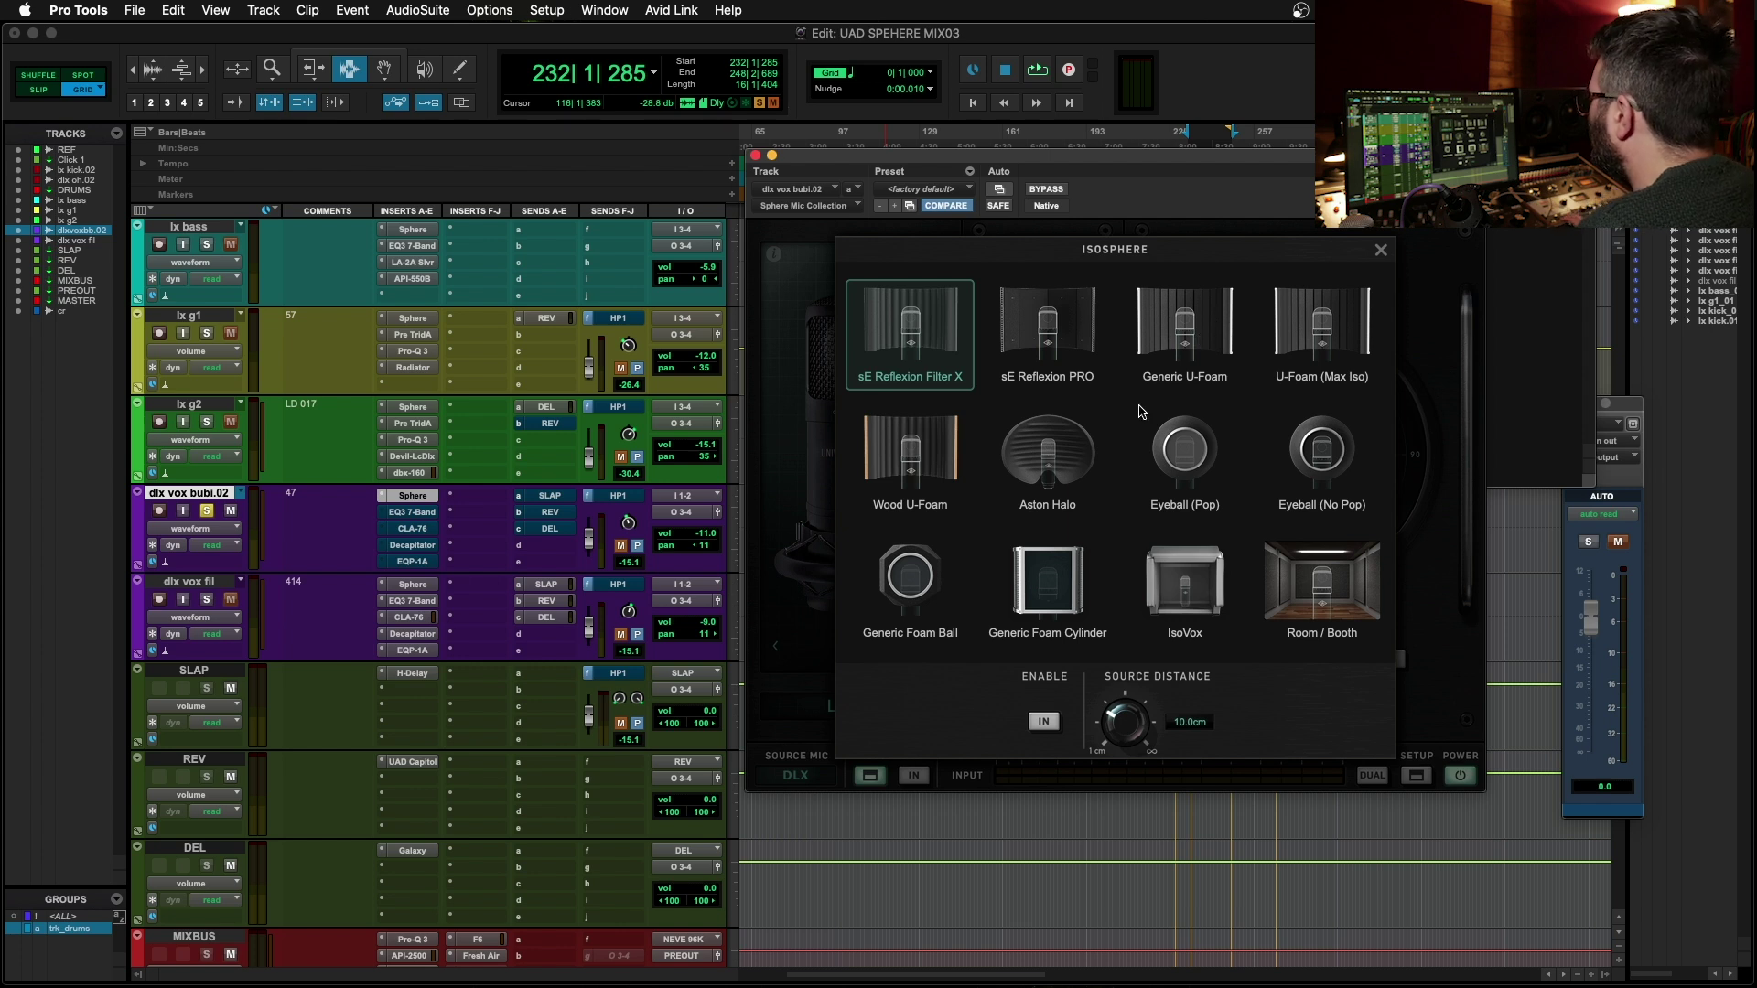
{"action": "key", "text": "space"}
{"action": "left_click", "coordinate": [1202, 469]}
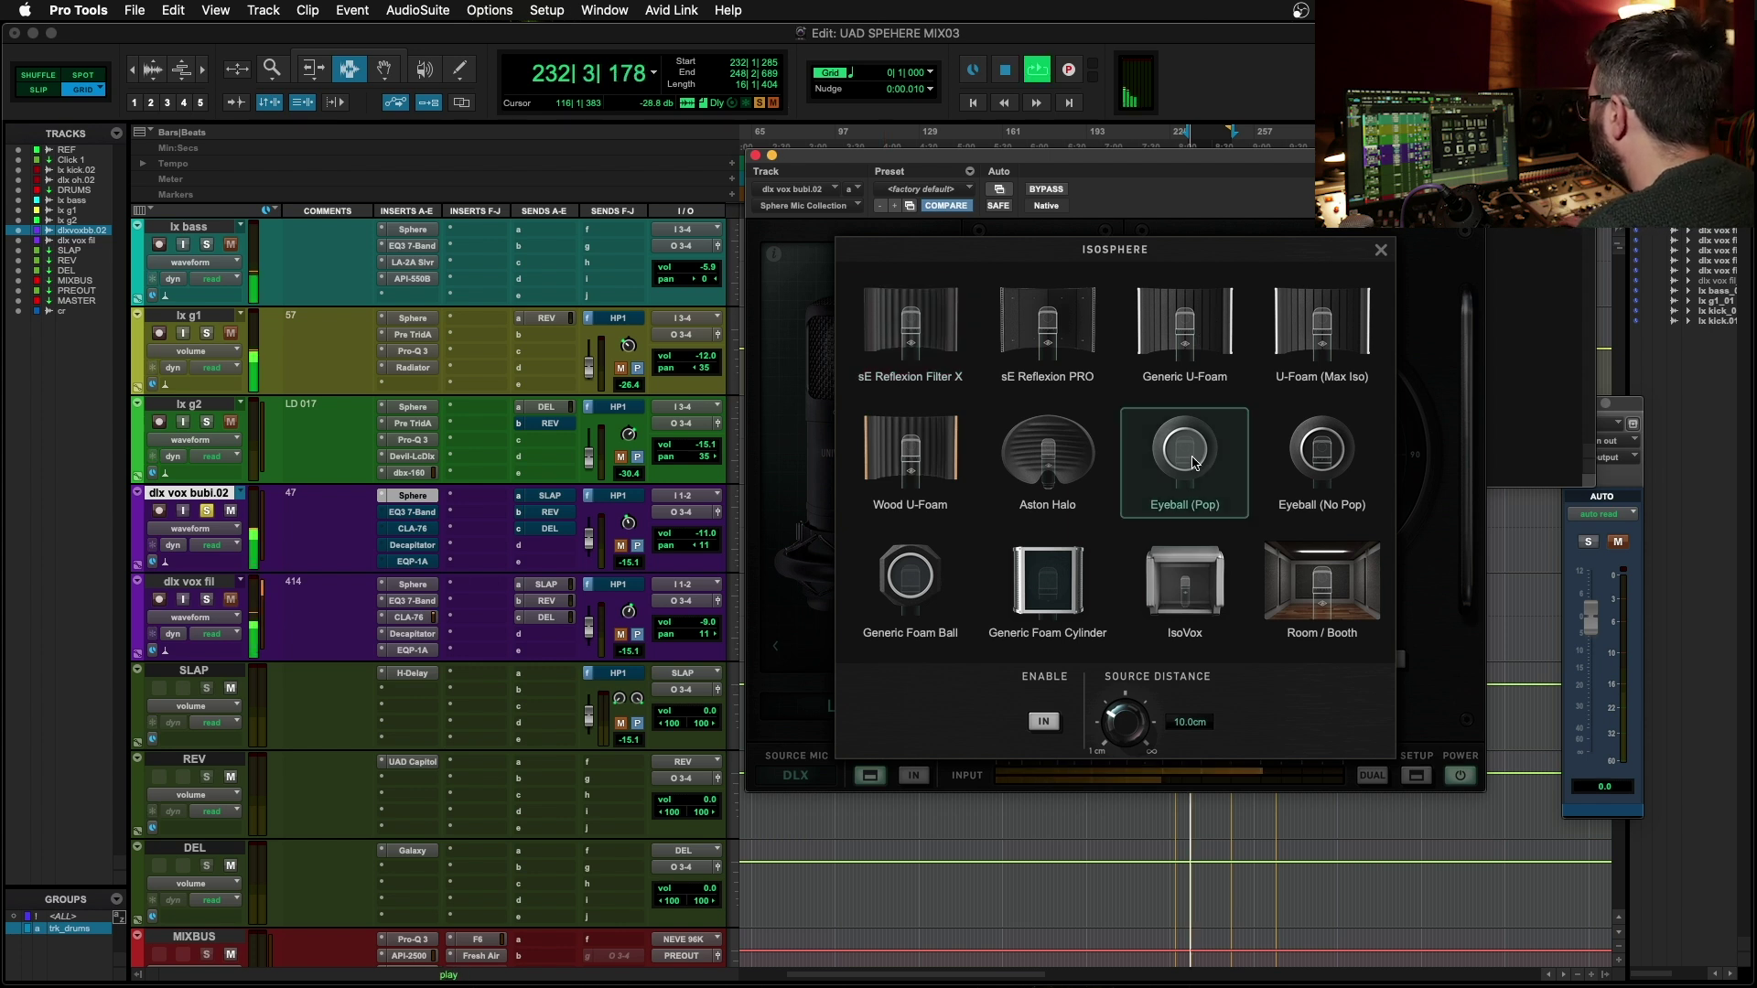
{"action": "left_click", "coordinate": [1296, 454]}
{"action": "left_click", "coordinate": [1292, 586]}
{"action": "left_click", "coordinate": [1203, 606]}
{"action": "left_click", "coordinate": [1083, 609]}
{"action": "left_click", "coordinate": [932, 607]}
{"action": "left_click", "coordinate": [907, 334]}
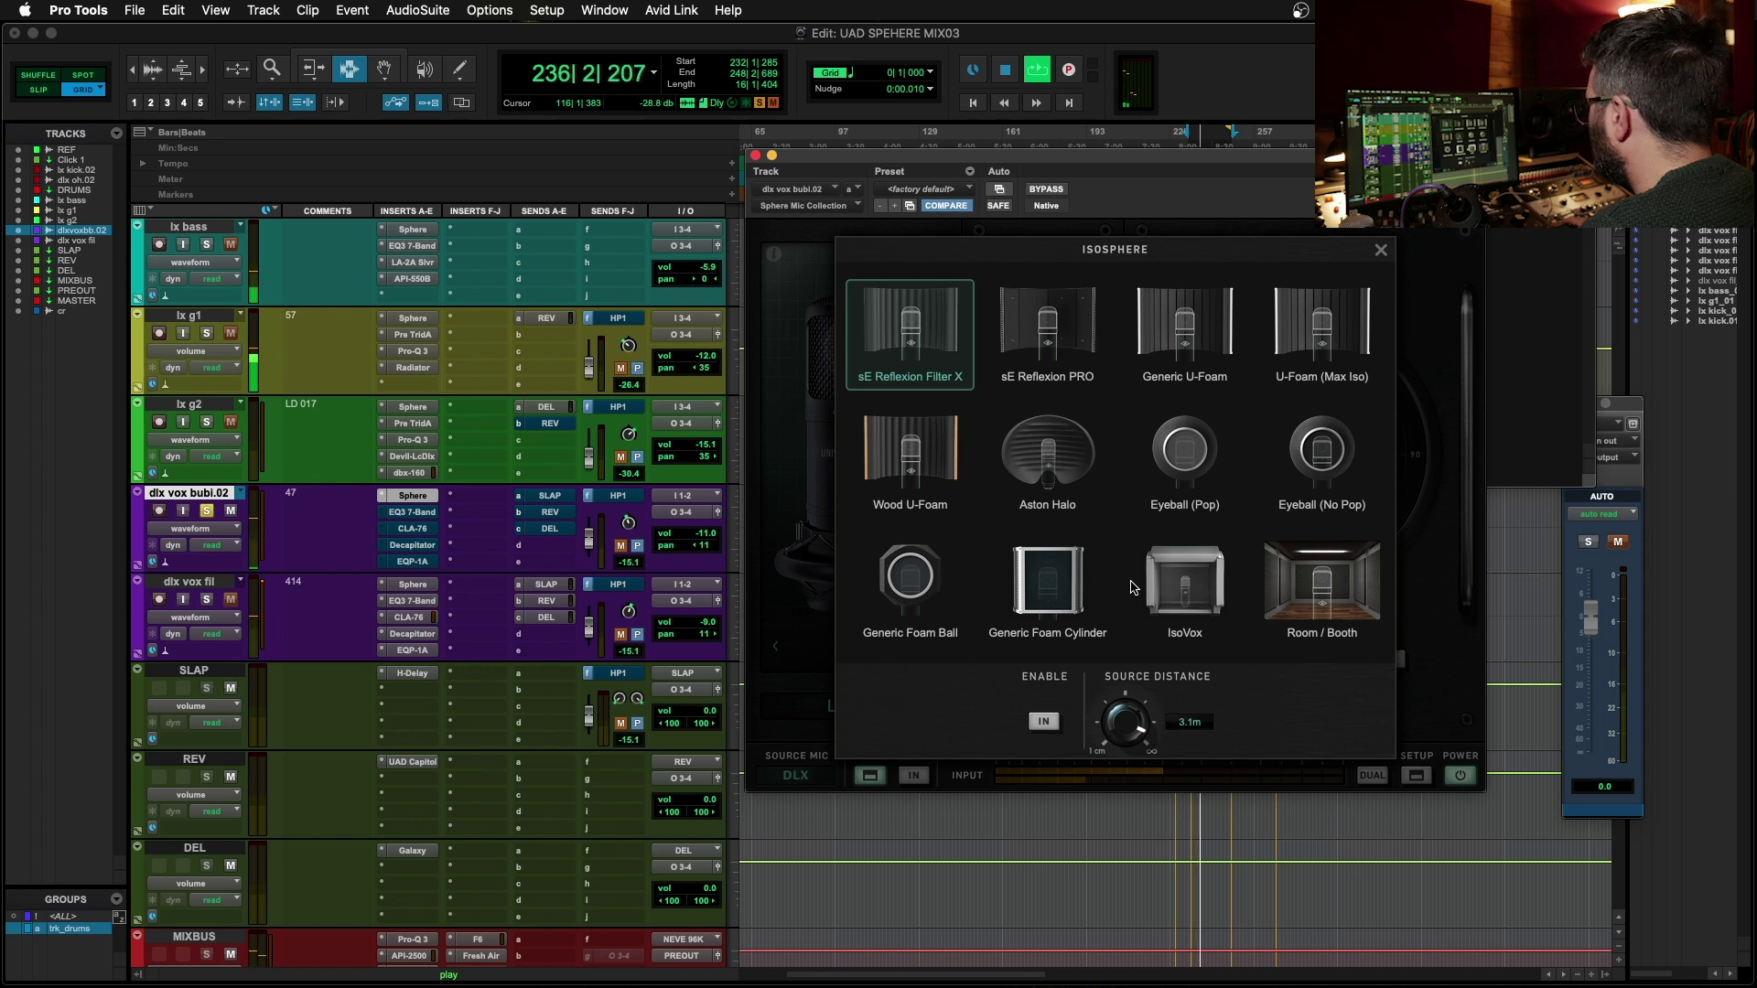
- Enable IsoSphere, vary its source distance, audition sE Reflexion PRO, Aston Halo and both Eyeball filters, and disable it again
{"action": "left_click_drag", "start_coordinate": [1125, 722], "coordinate": [1144, 640]}
{"action": "left_click", "coordinate": [1044, 721]}
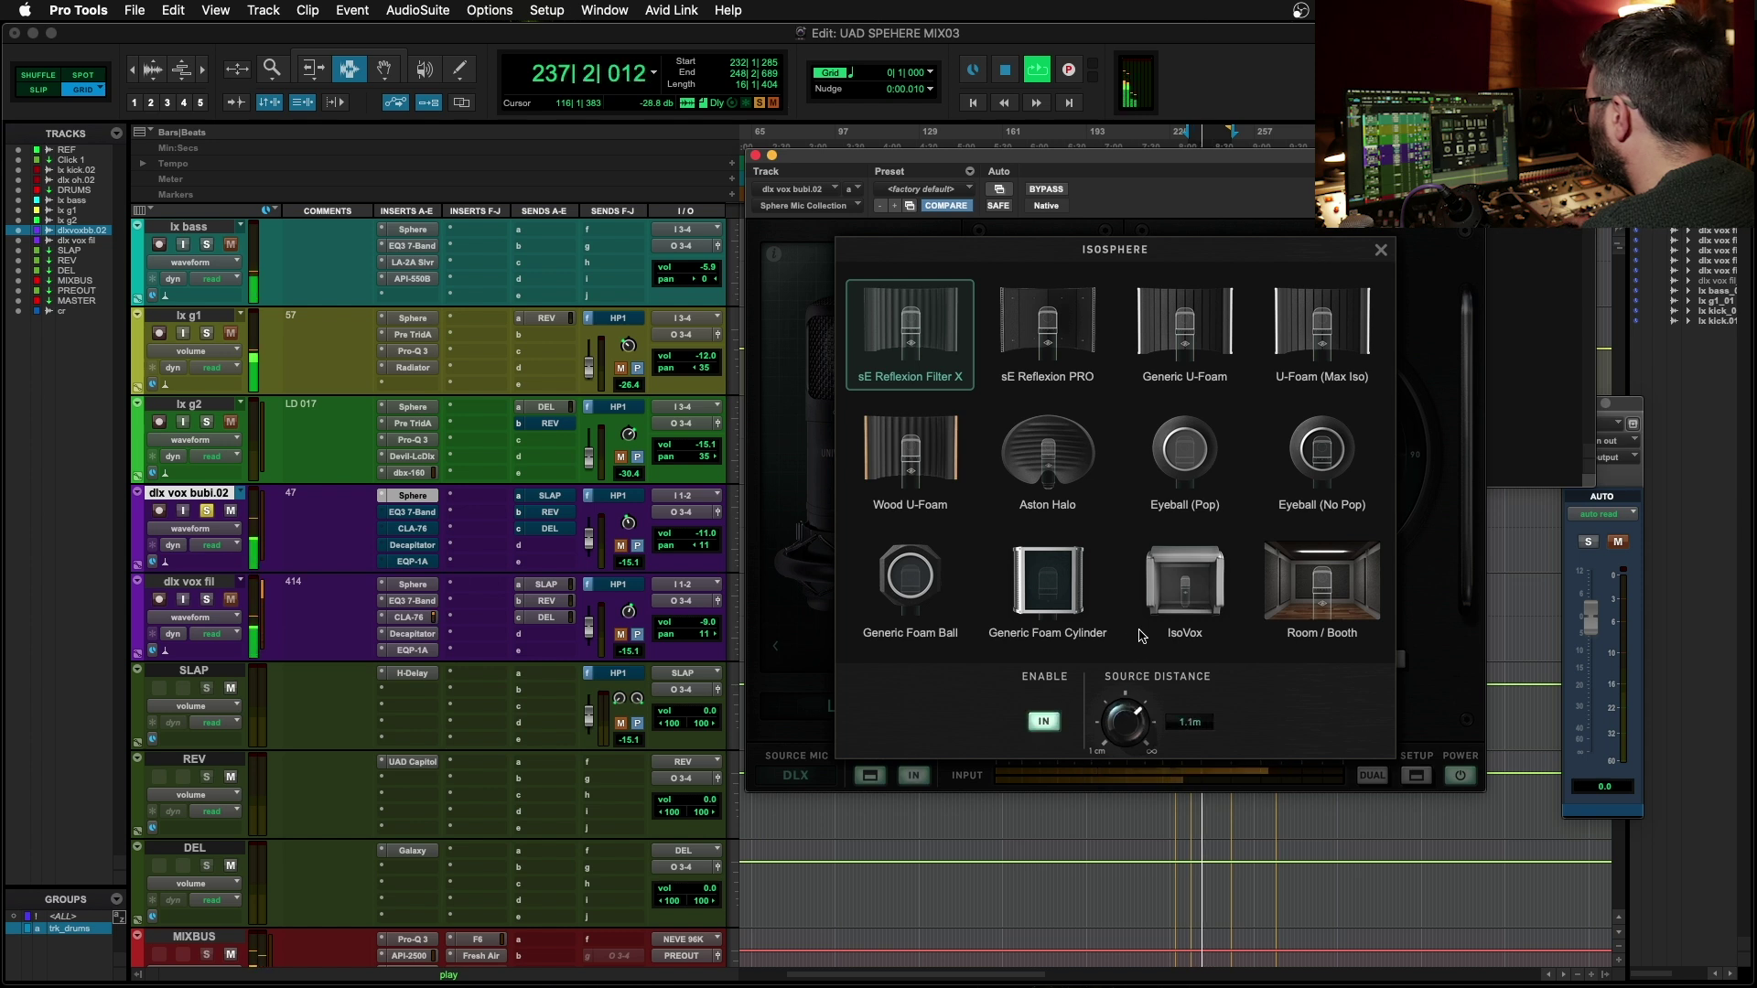
{"action": "left_click", "coordinate": [1048, 334]}
{"action": "left_click", "coordinate": [1069, 457]}
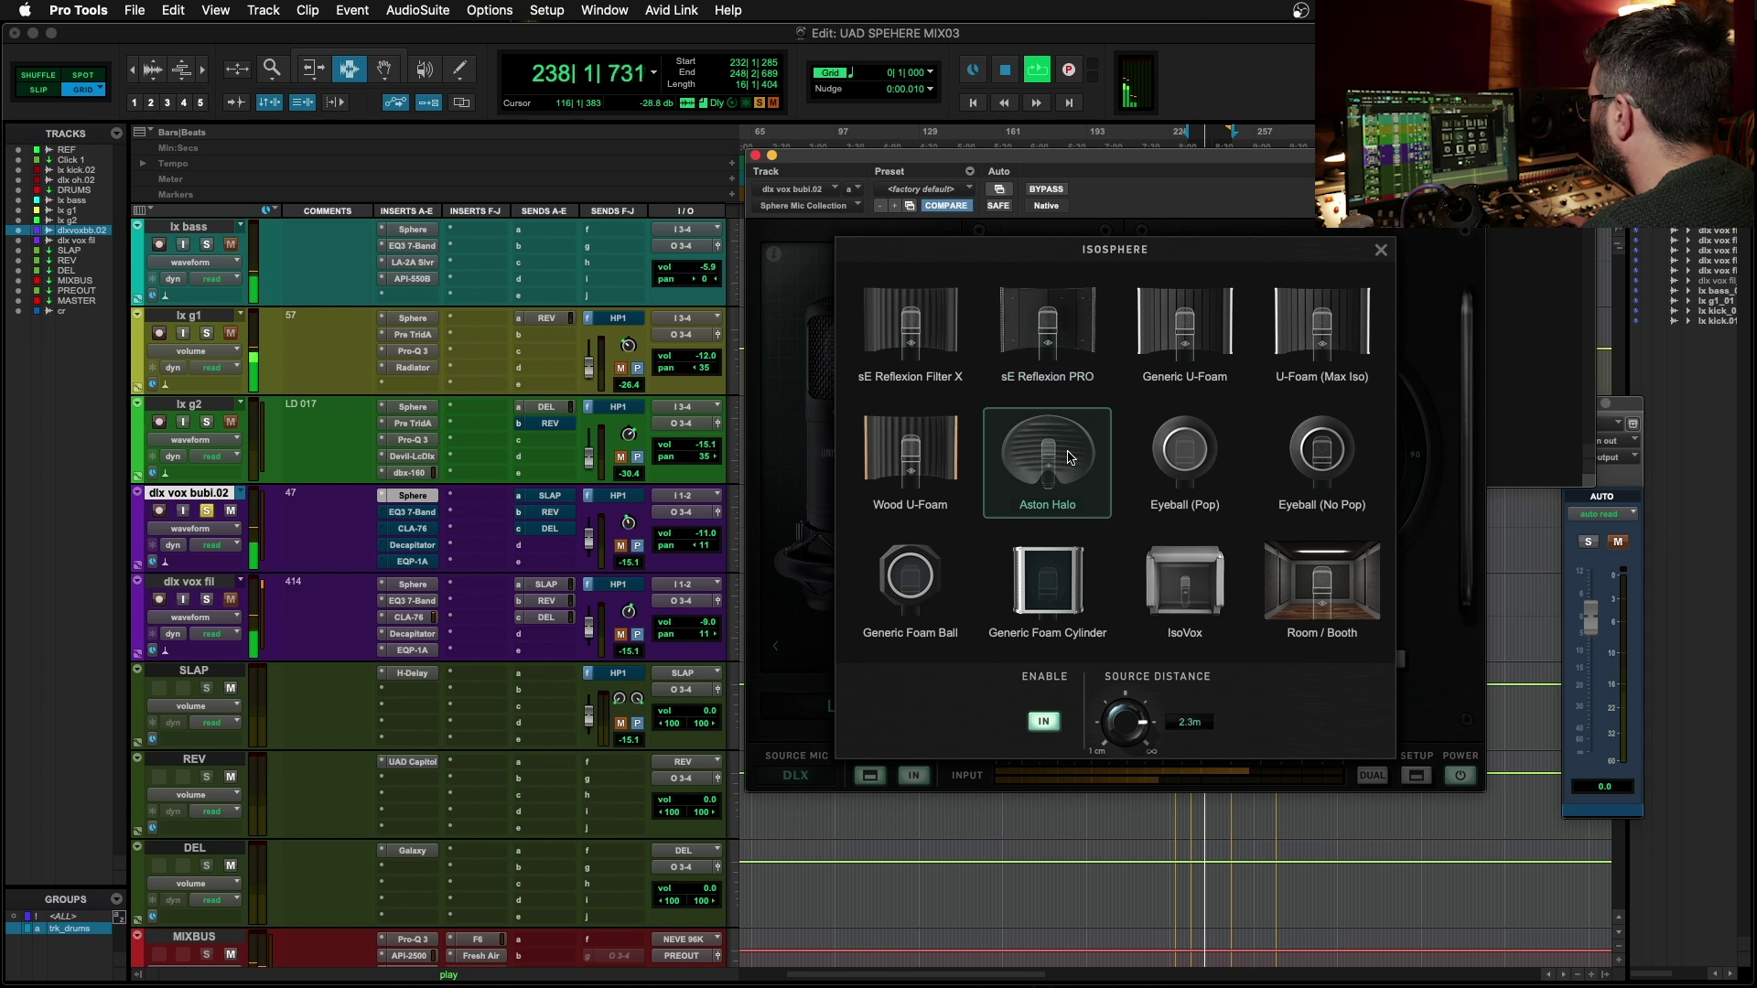
{"action": "left_click", "coordinate": [1190, 461]}
{"action": "left_click", "coordinate": [1300, 464]}
{"action": "key", "text": "space"}
{"action": "left_click", "coordinate": [1044, 721]}
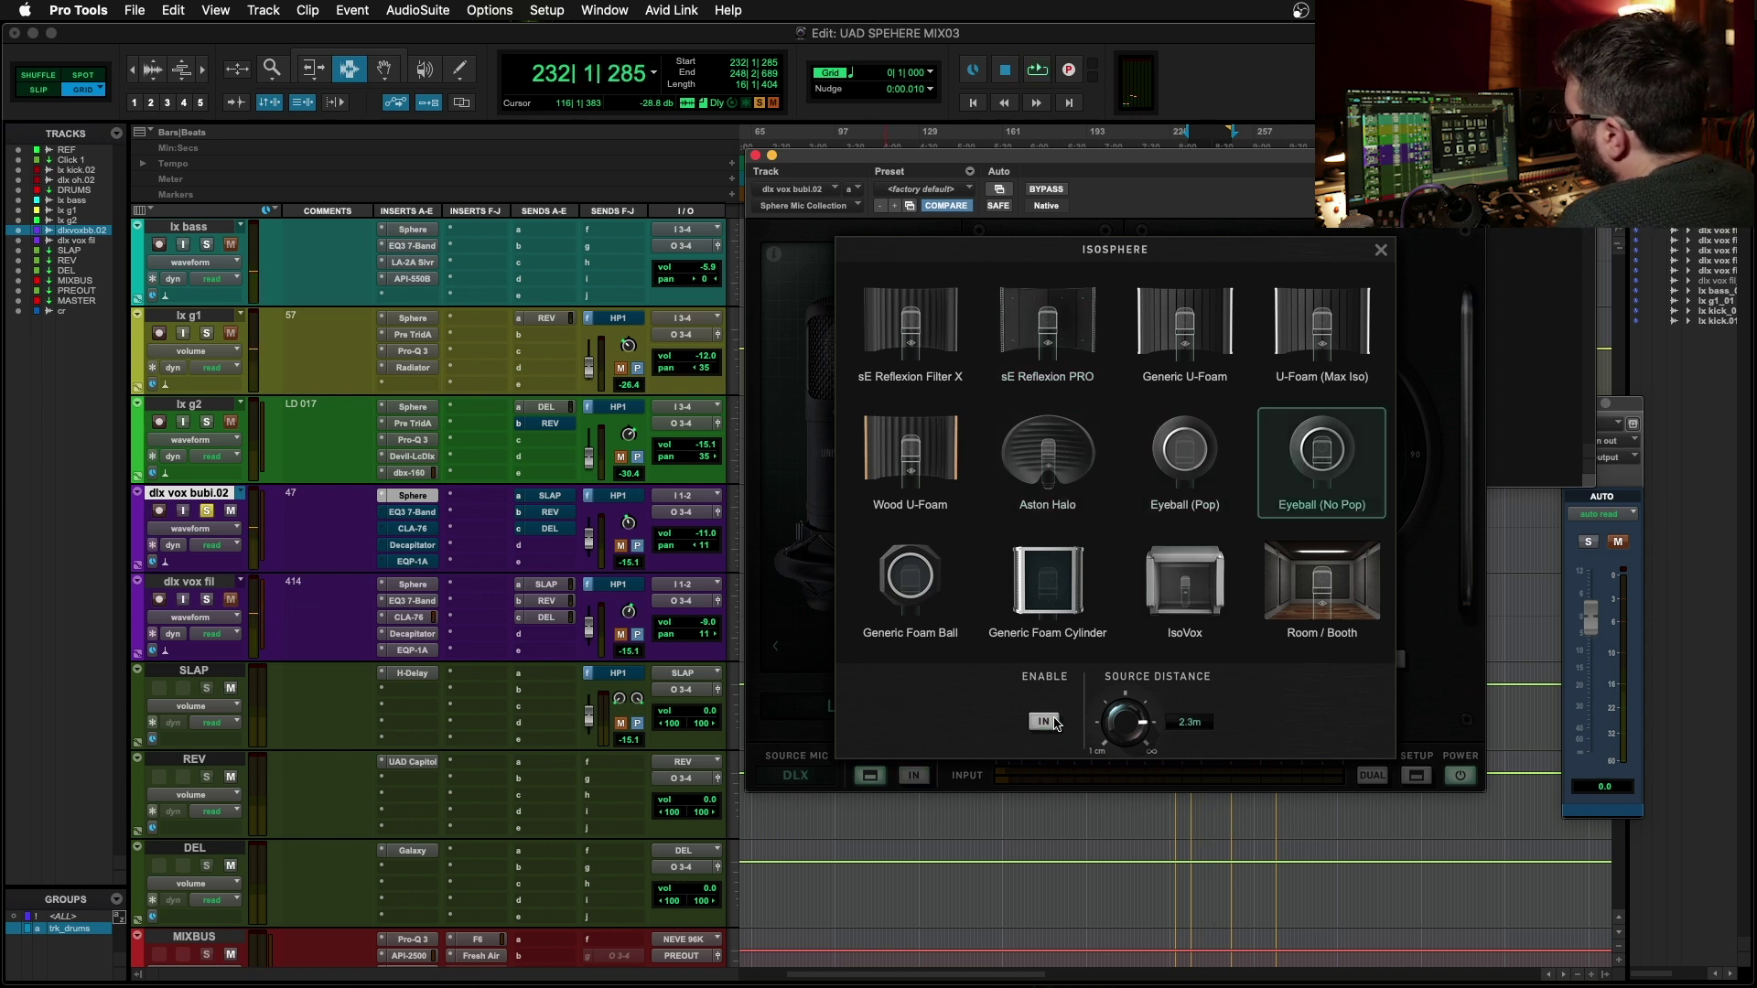
{"action": "left_click", "coordinate": [1378, 252]}
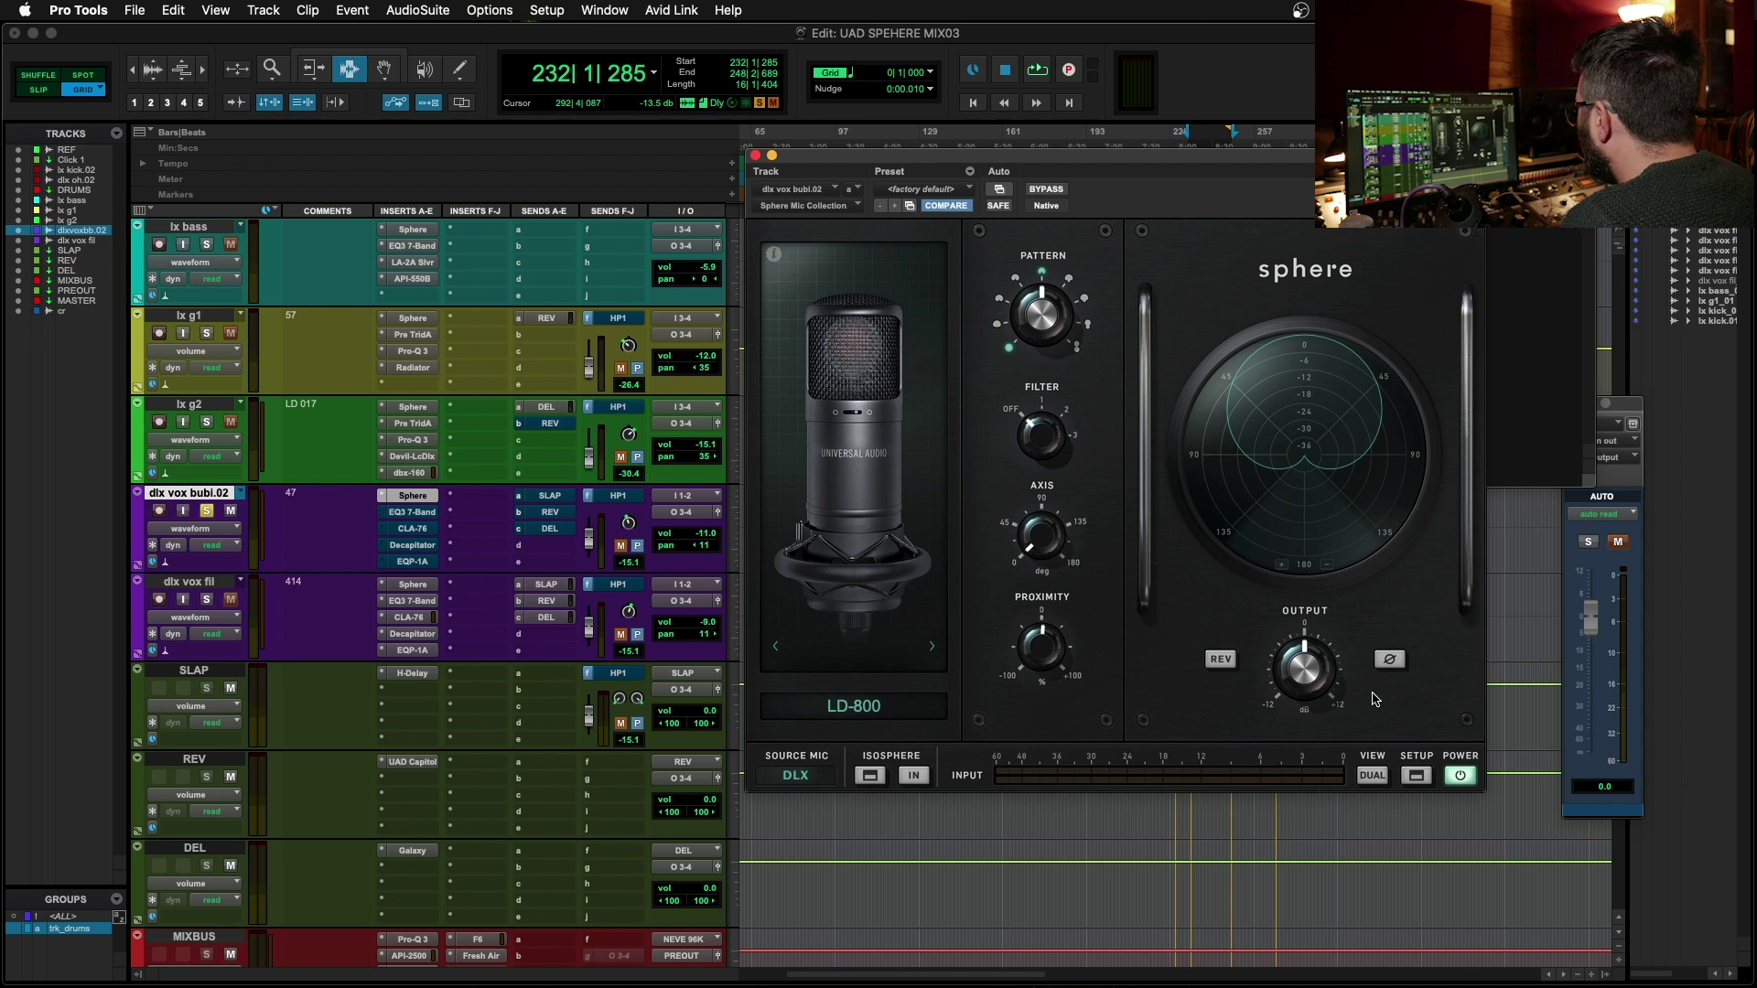
- Switch the vocal's Sphere plug-in to dual microphone view and set Mic 2 to LD-414 Brass
{"action": "left_click", "coordinate": [1372, 779]}
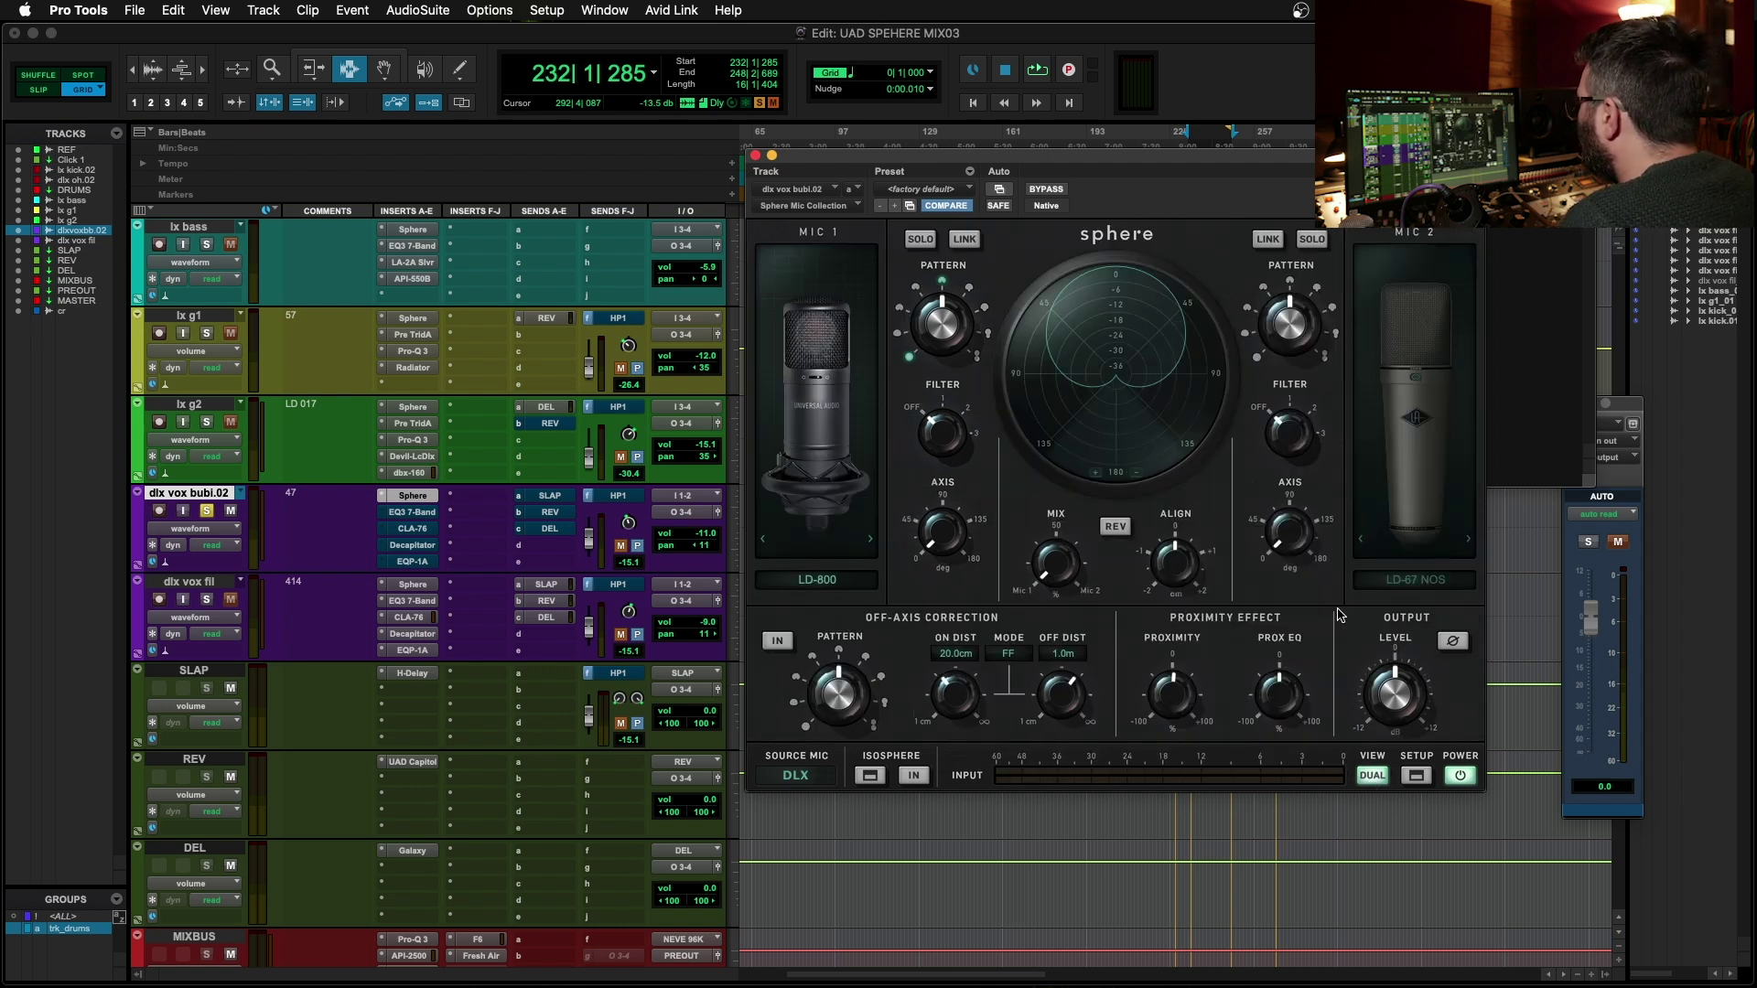
{"action": "left_click", "coordinate": [1414, 583]}
{"action": "left_click", "coordinate": [1403, 585]}
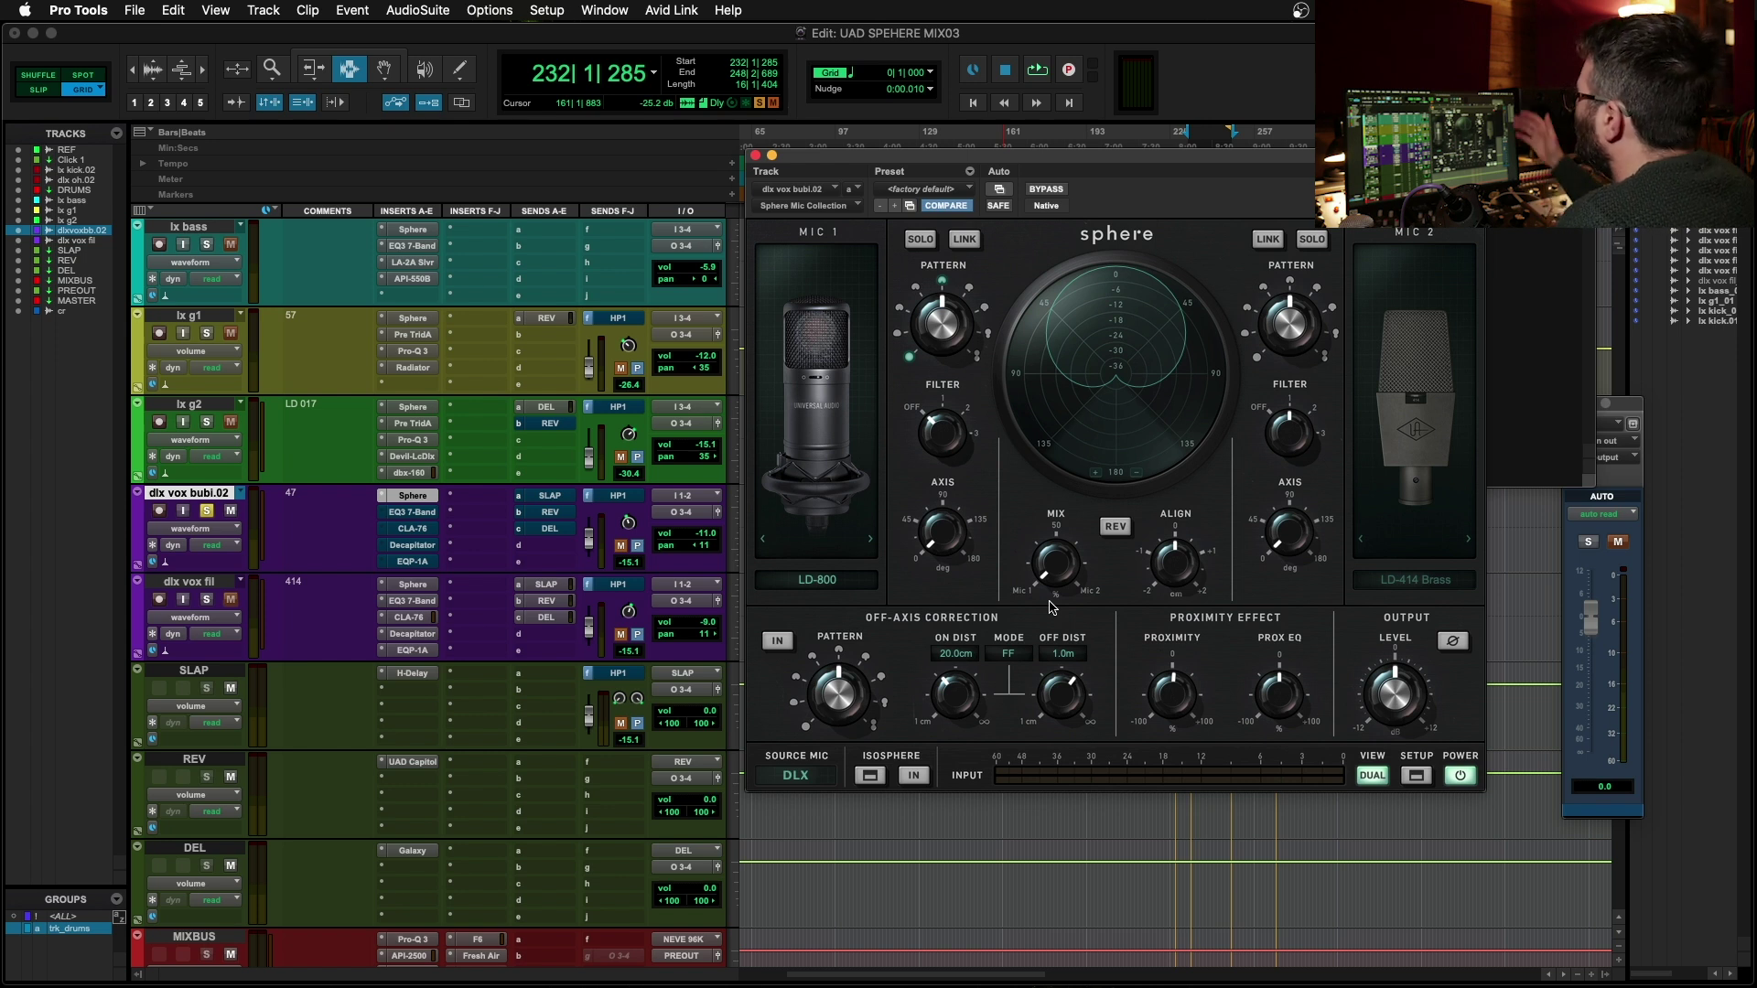
- Set Mic 2 to the hybrid RB-4038 model during playback and compare the sound with REV on and off
{"action": "key", "text": "space"}
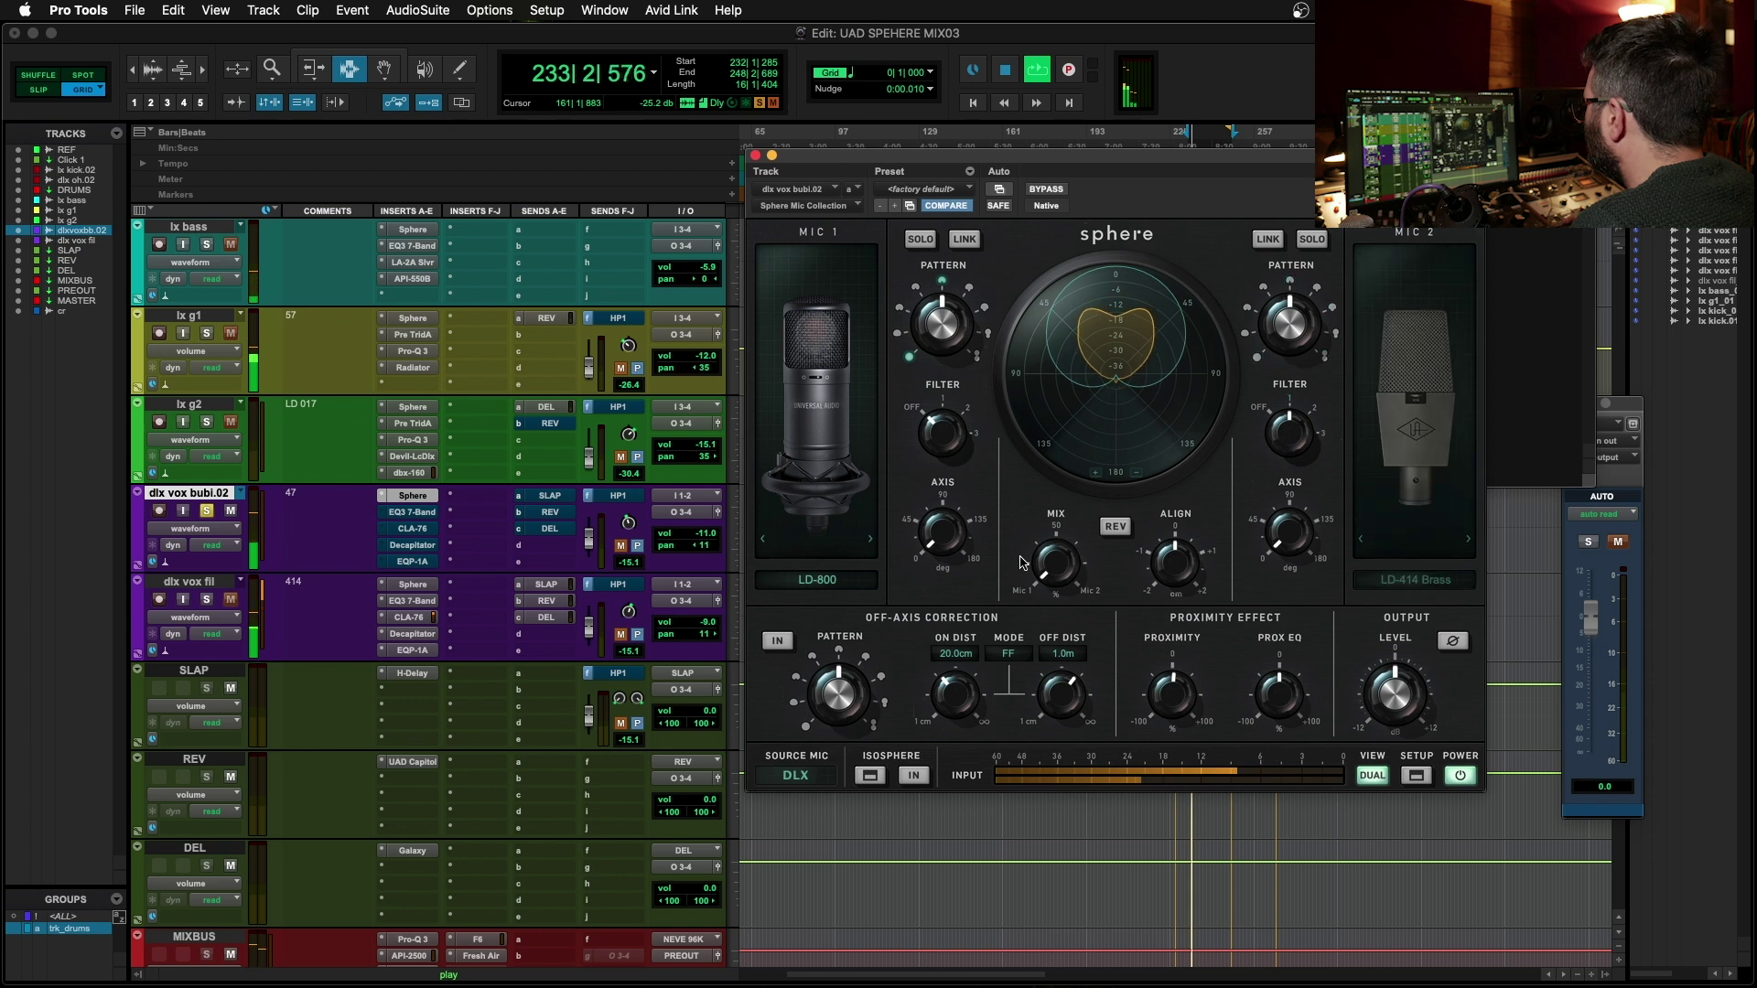
{"action": "left_click", "coordinate": [1438, 586]}
{"action": "left_click", "coordinate": [1116, 263]}
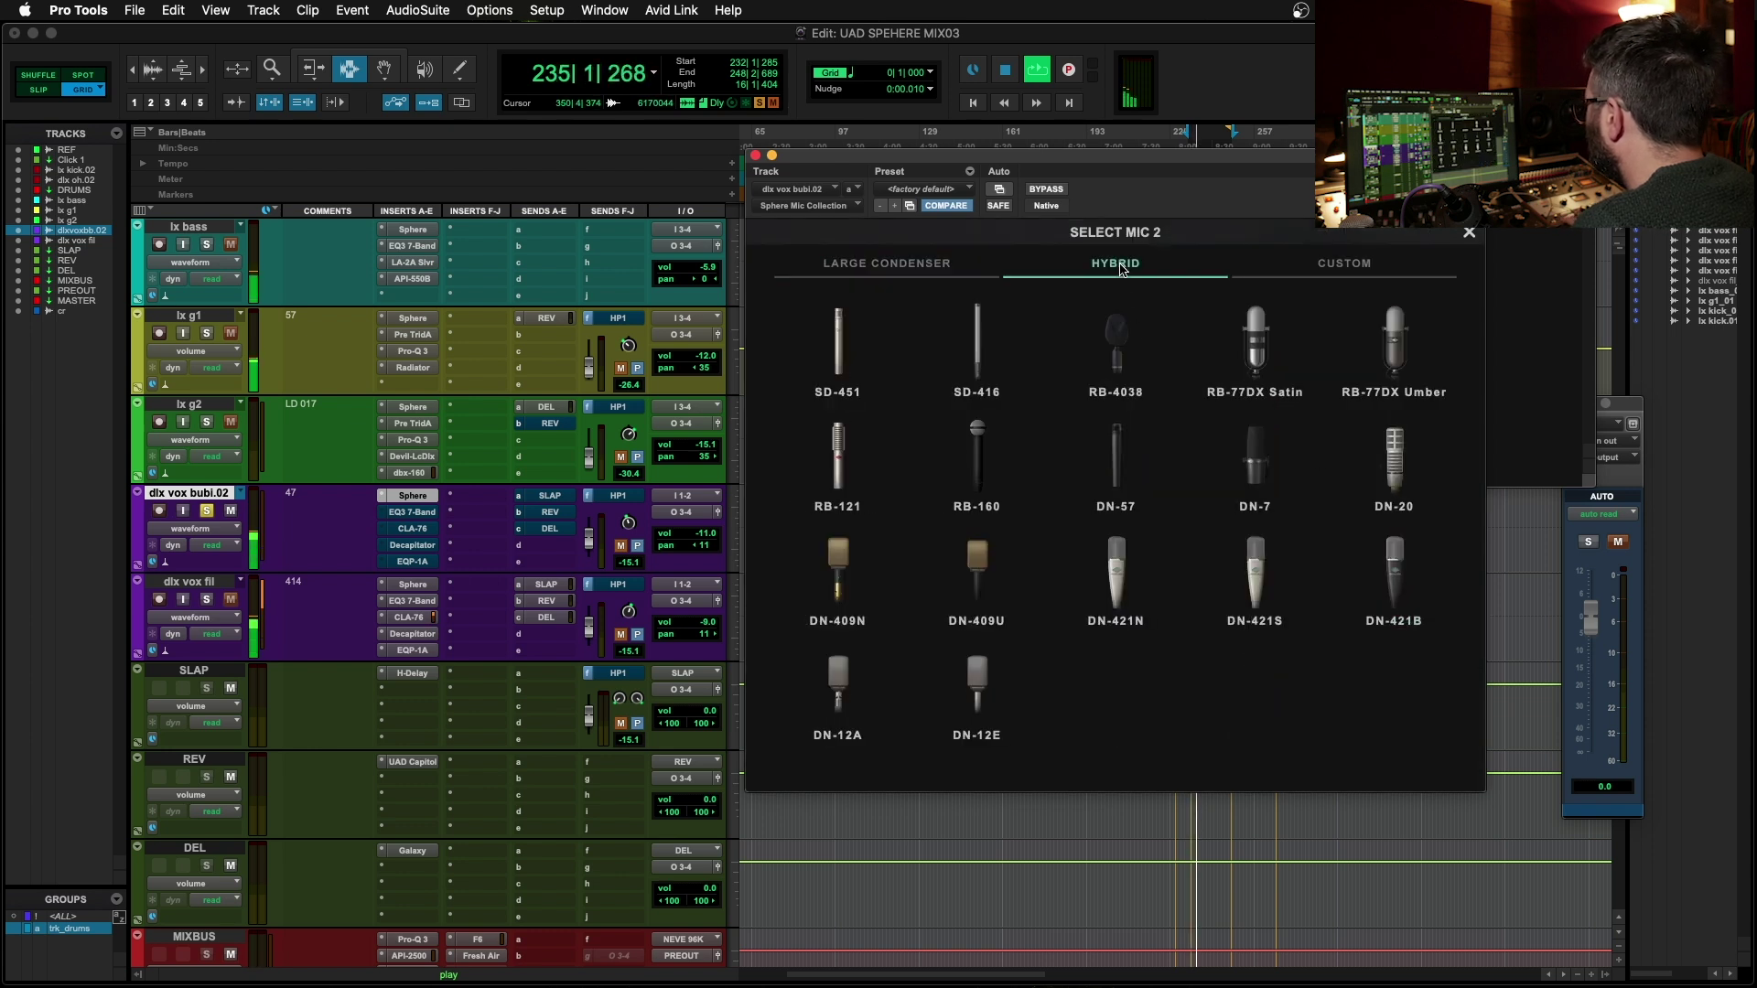
{"action": "left_click", "coordinate": [1115, 339]}
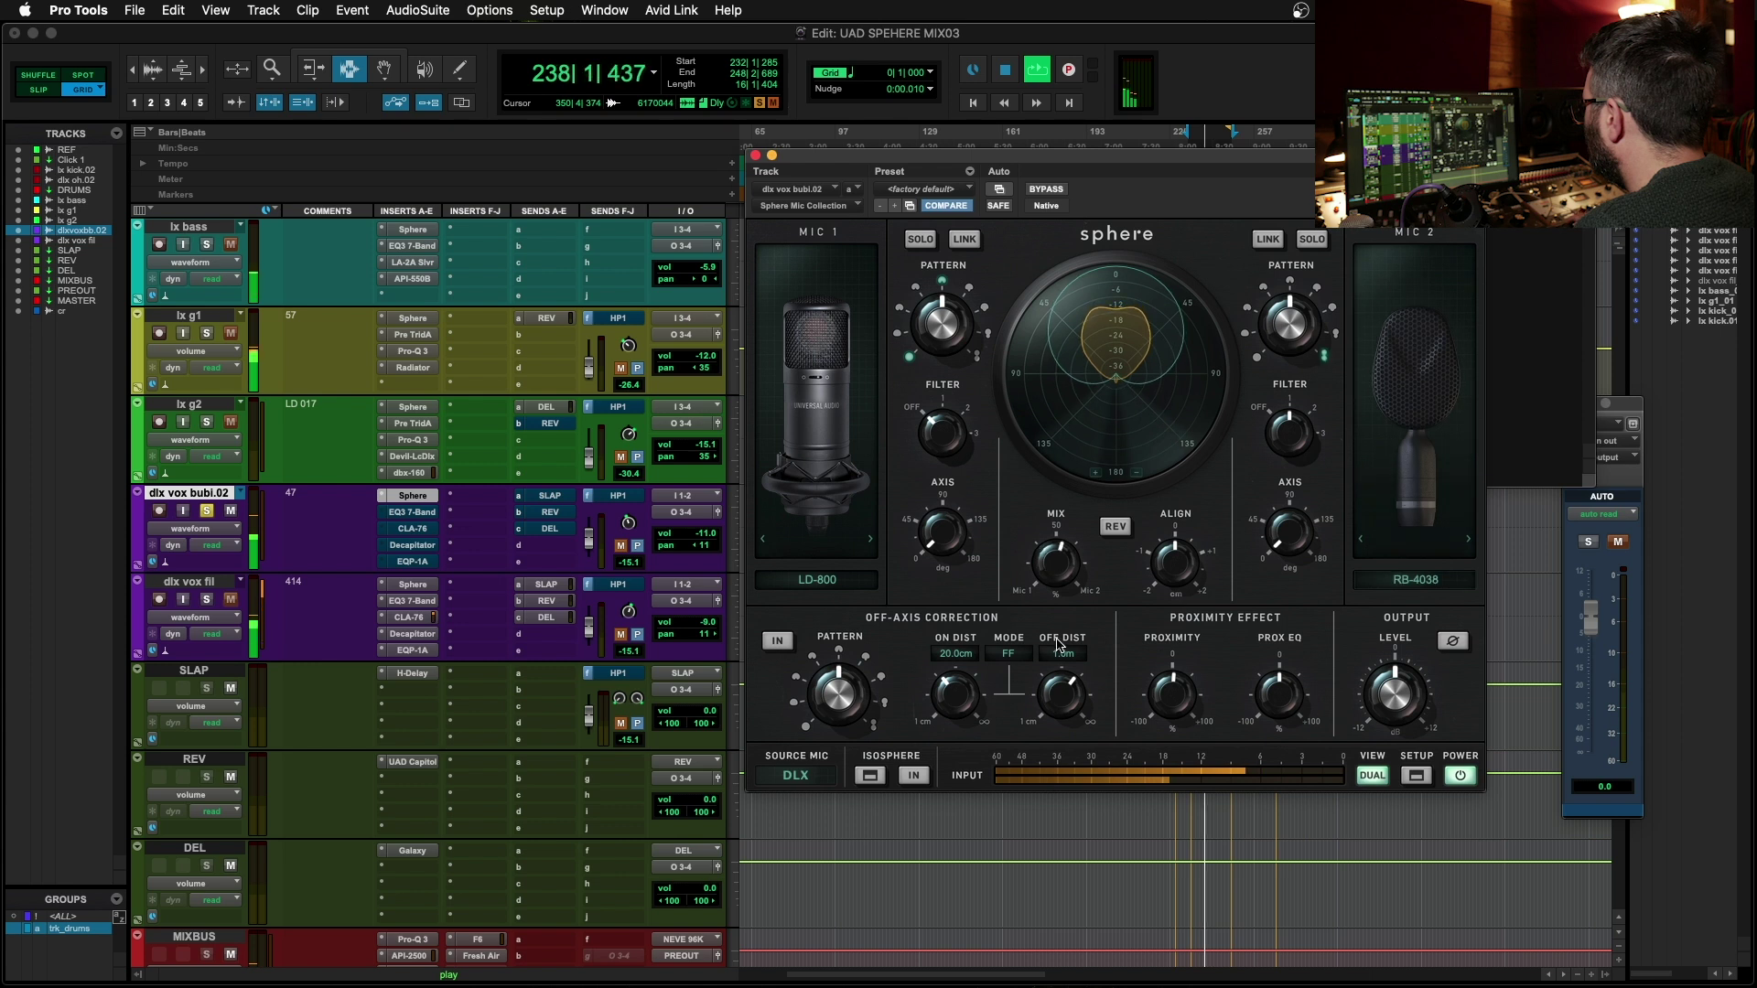
{"action": "left_click", "coordinate": [1112, 529]}
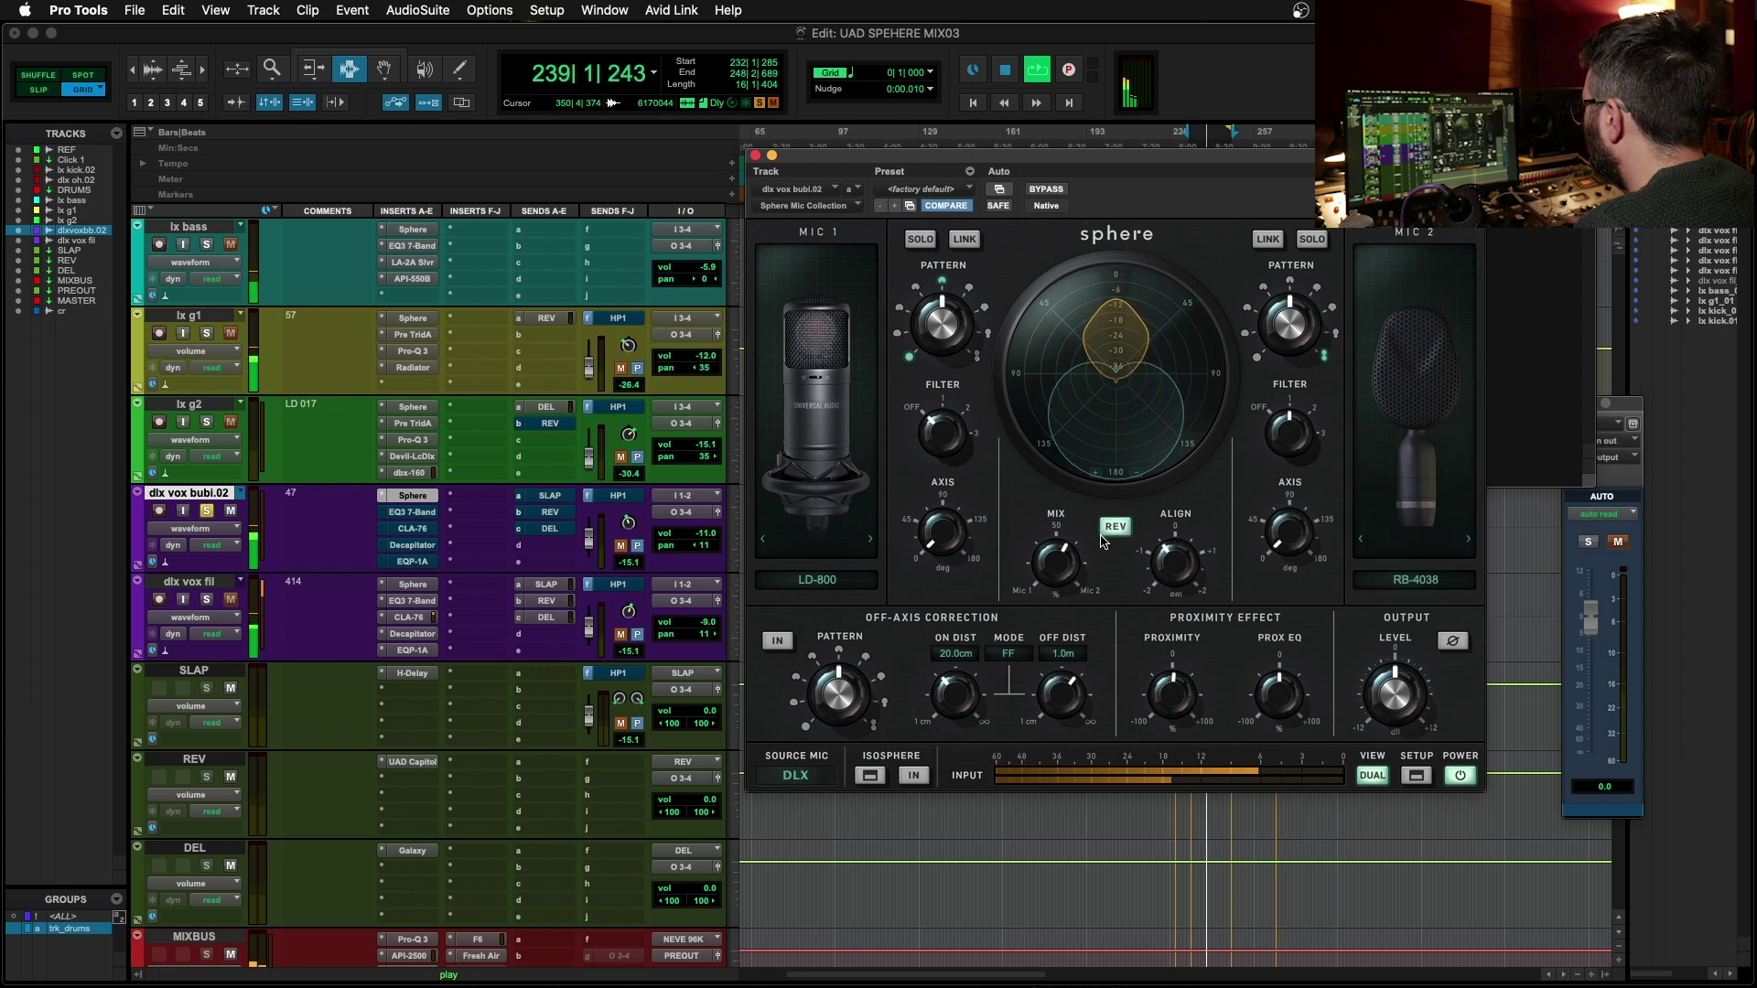
{"action": "left_click", "coordinate": [1109, 529]}
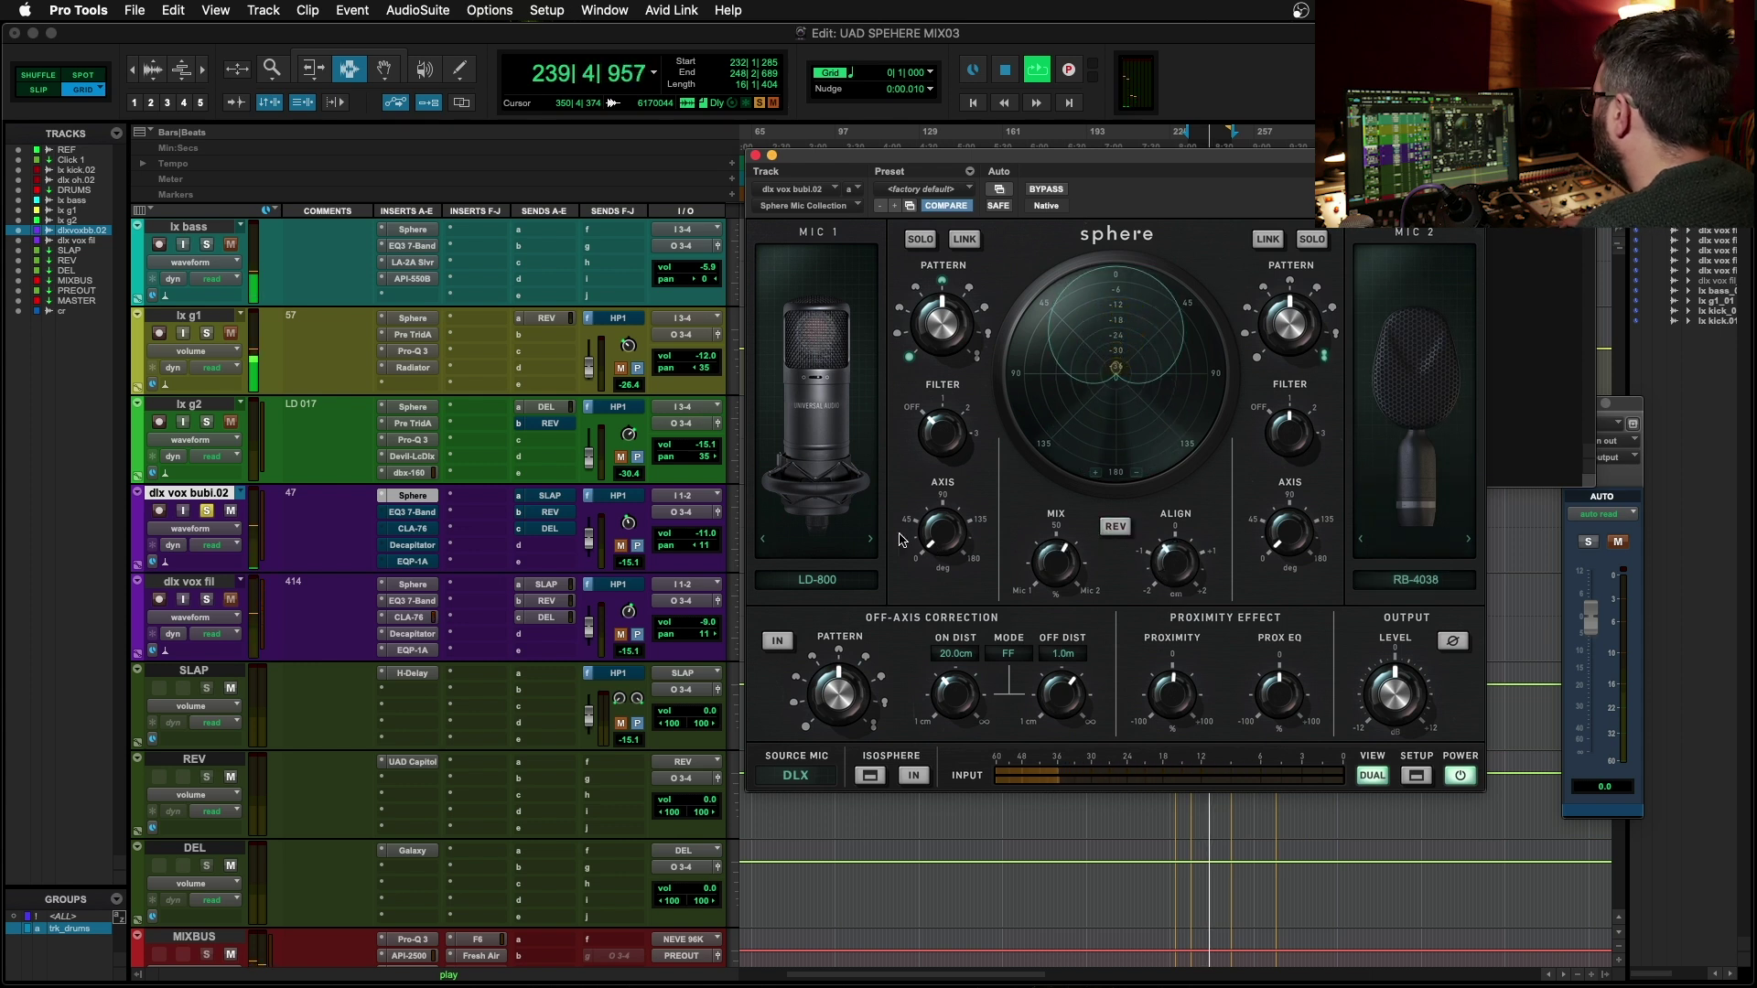
- Set Mic 2's polar pattern to figure-eight and the off-axis correction's off distance to 57.0 cm
{"action": "left_click_drag", "start_coordinate": [1289, 344], "coordinate": [1289, 300]}
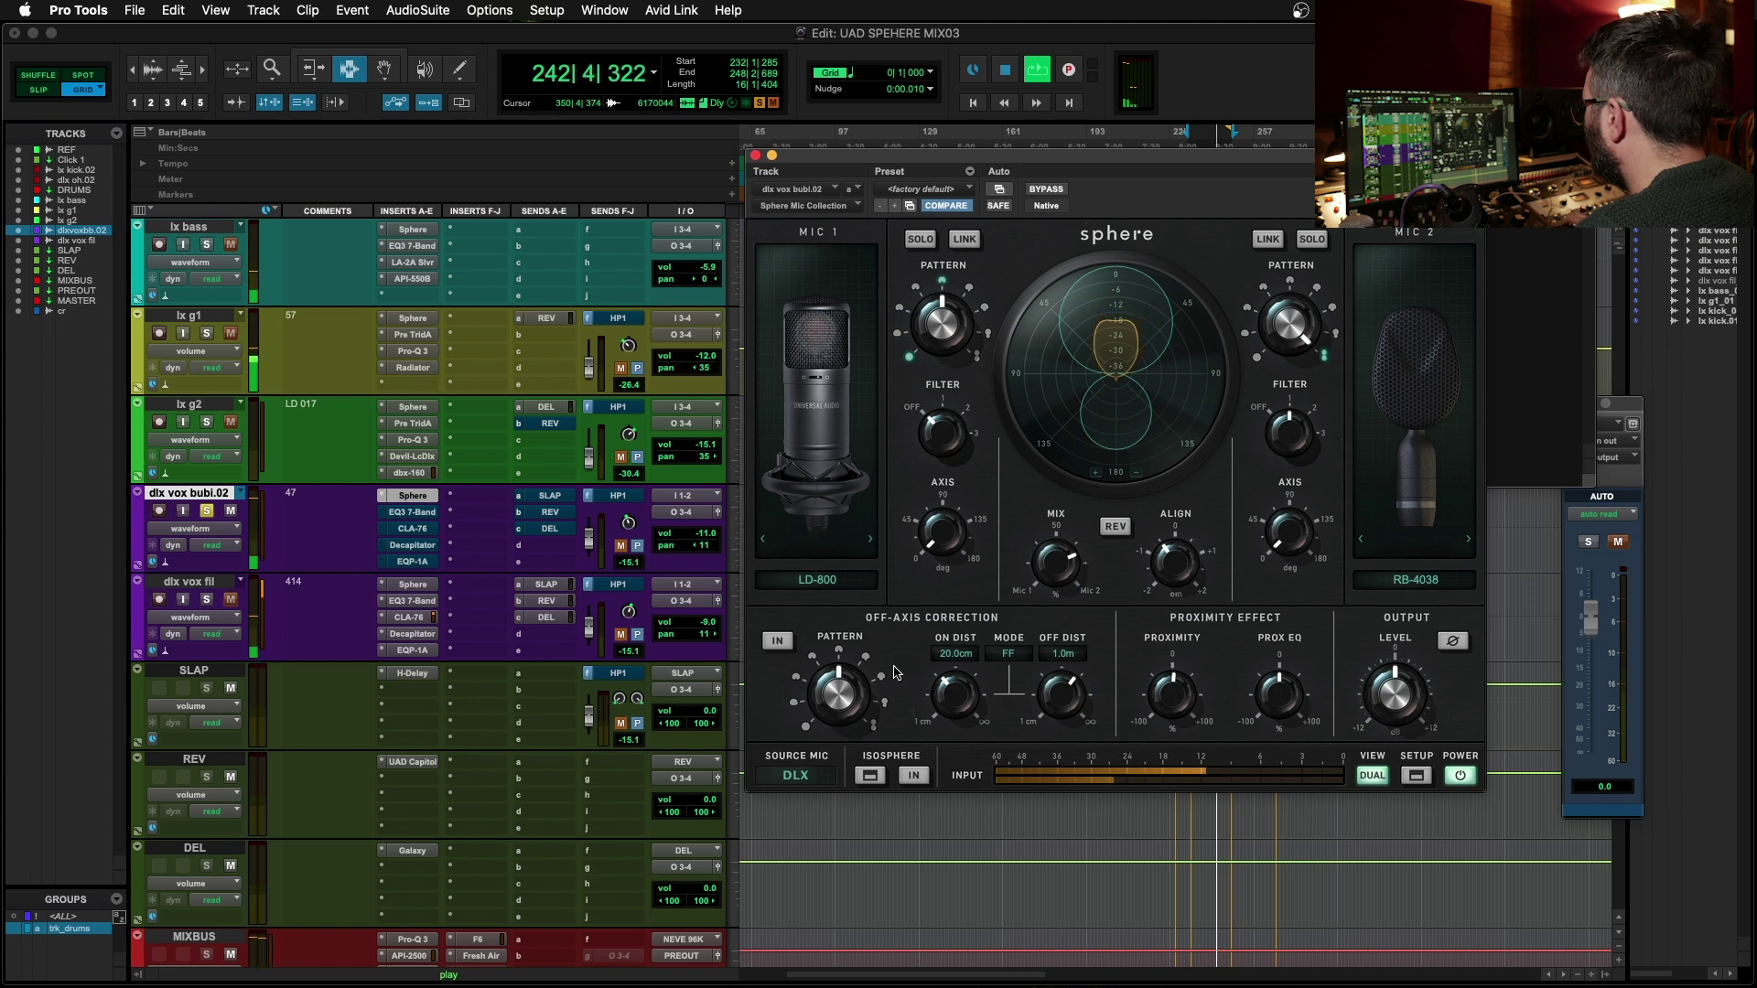
{"action": "left_click_drag", "start_coordinate": [1055, 700], "coordinate": [1055, 723]}
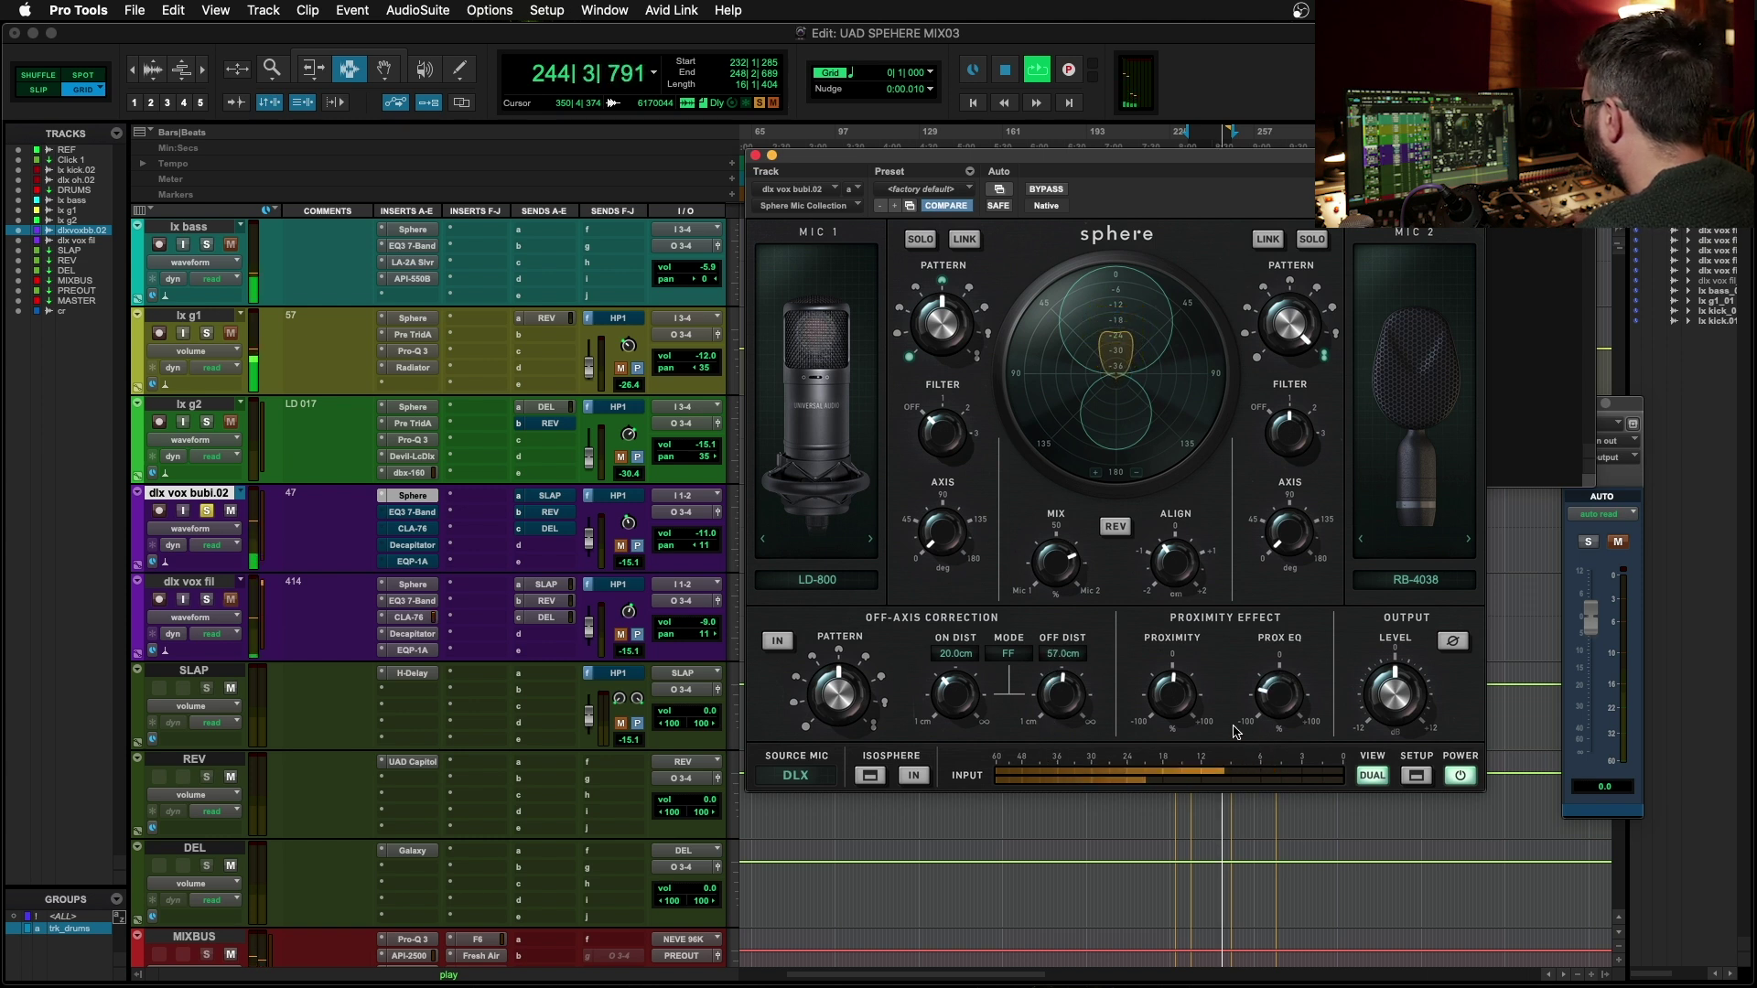
{"action": "mouse_move", "coordinate": [842, 673]}
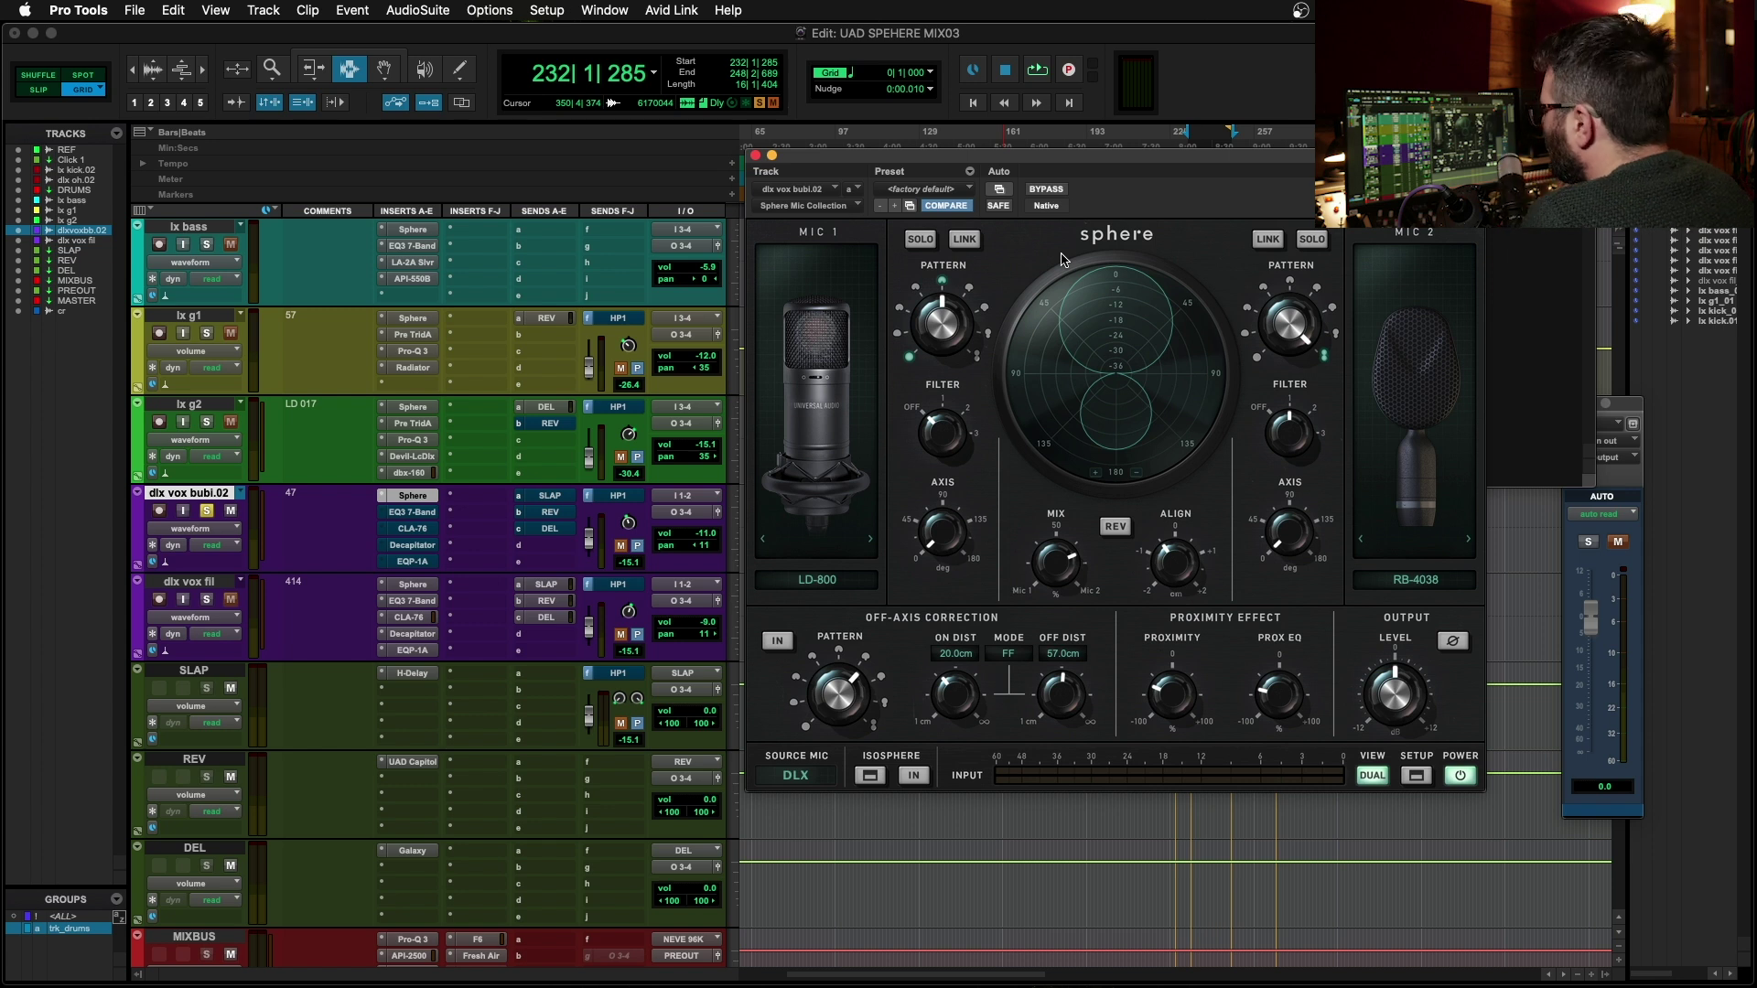
- Review the Sphere microphone settings on the lx g1 and lx g2 guitar tracks and close the plug-in window
{"action": "scroll", "coordinate": [478, 412], "scroll_direction": "up", "scroll_amount": 5}
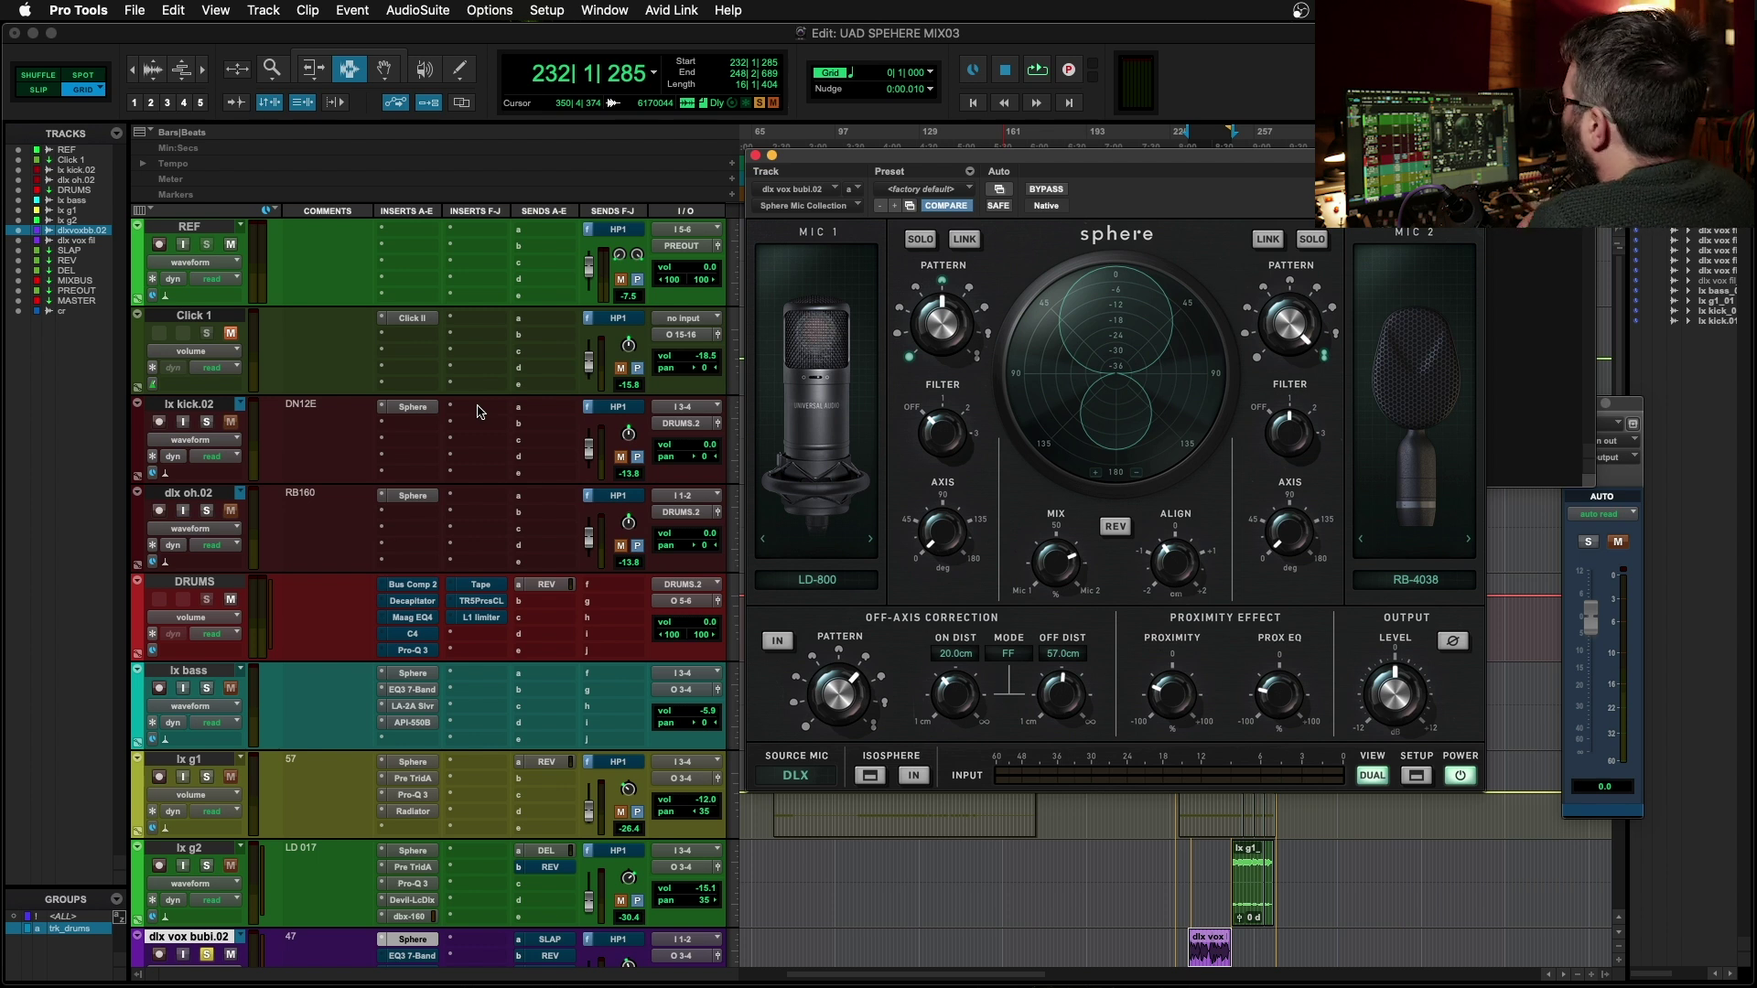
{"action": "left_click", "coordinate": [404, 762]}
{"action": "left_click", "coordinate": [427, 853]}
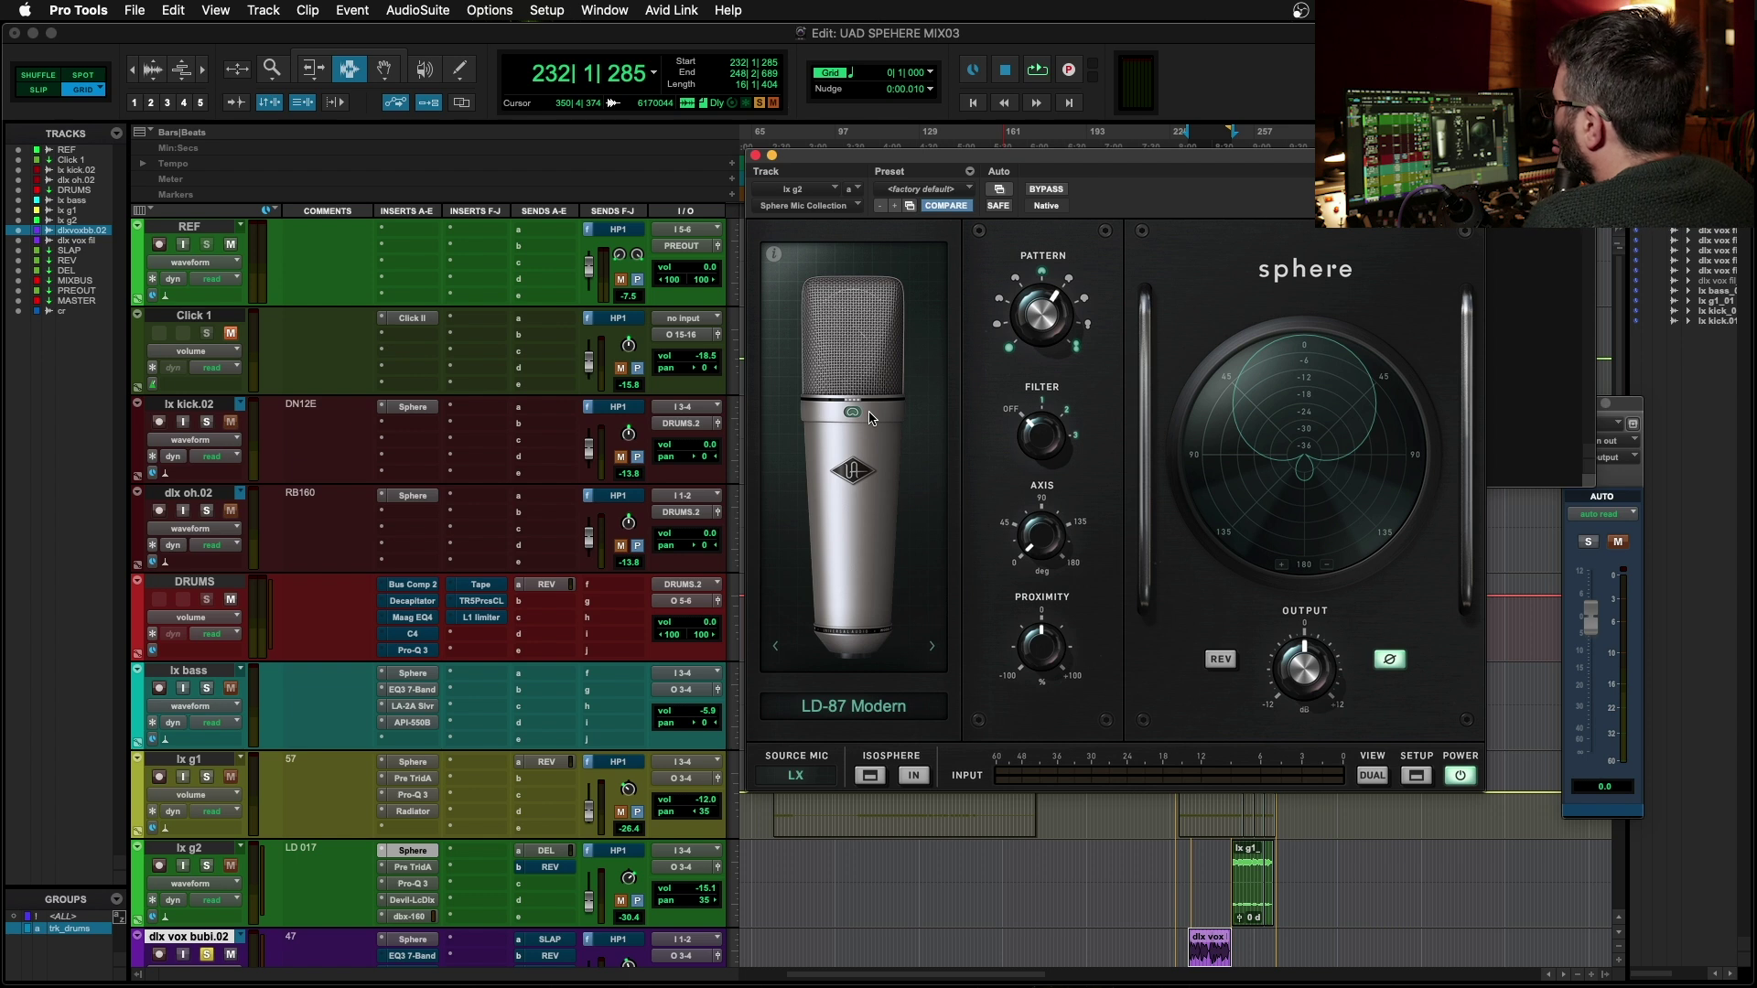
{"action": "left_click", "coordinate": [413, 762]}
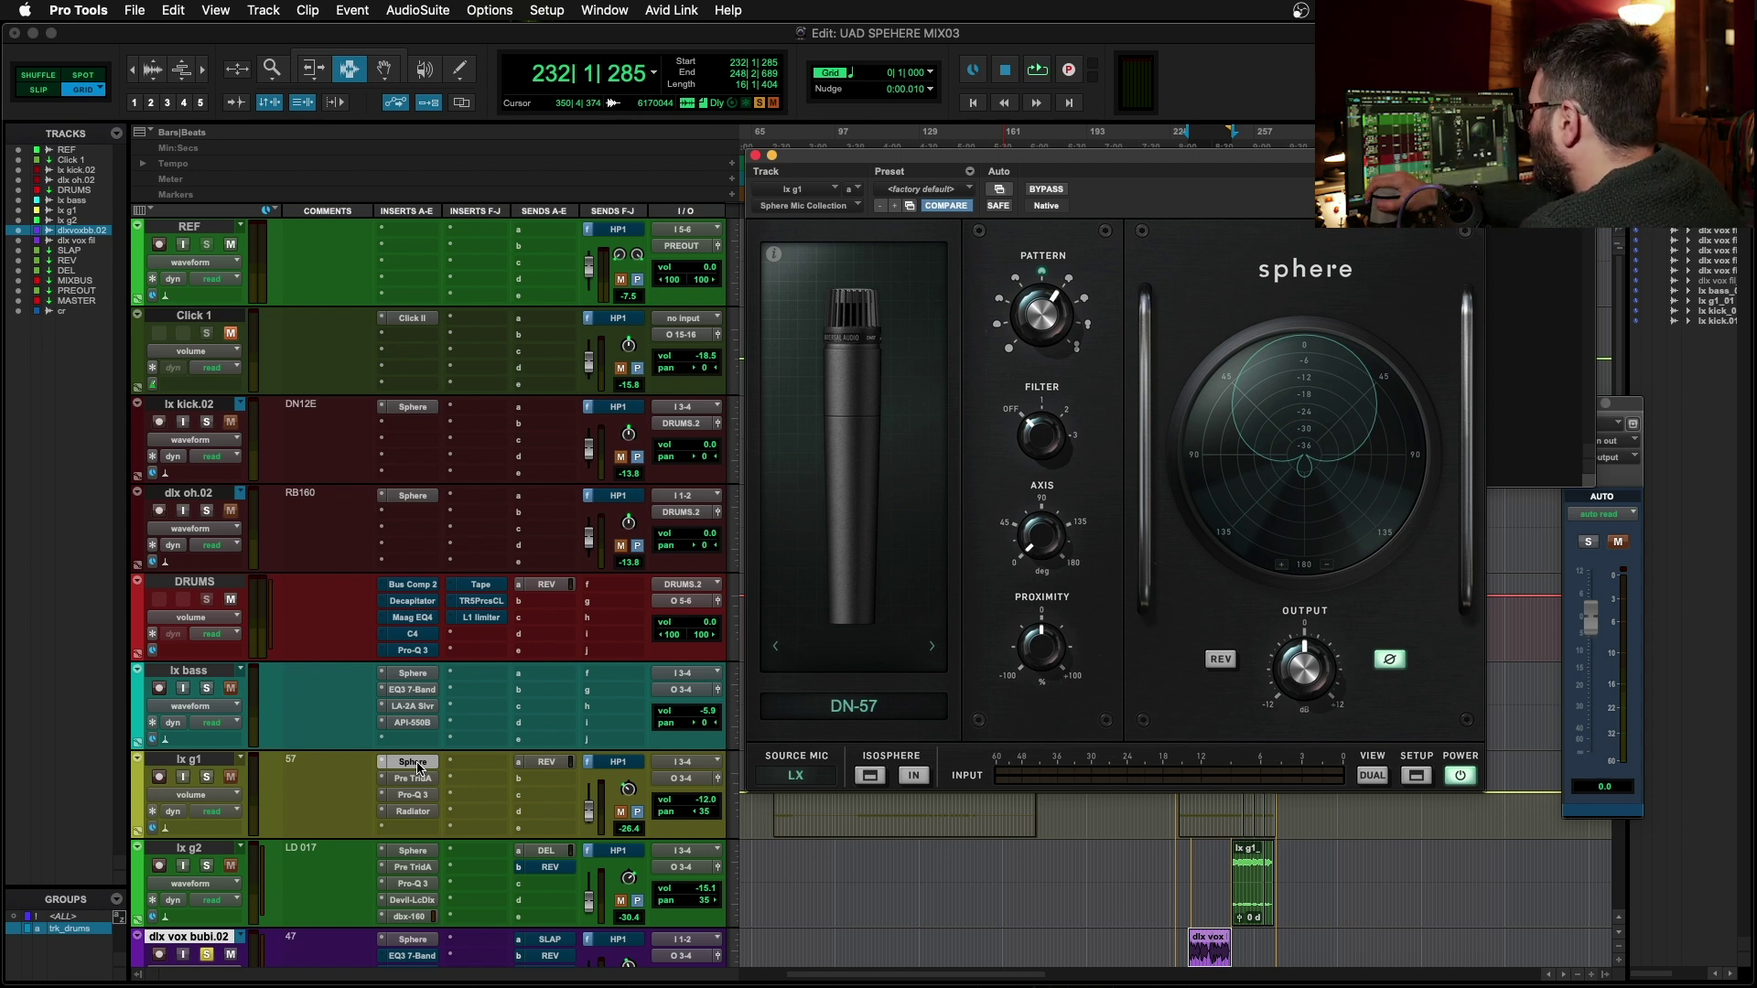
{"action": "key", "text": "Right"}
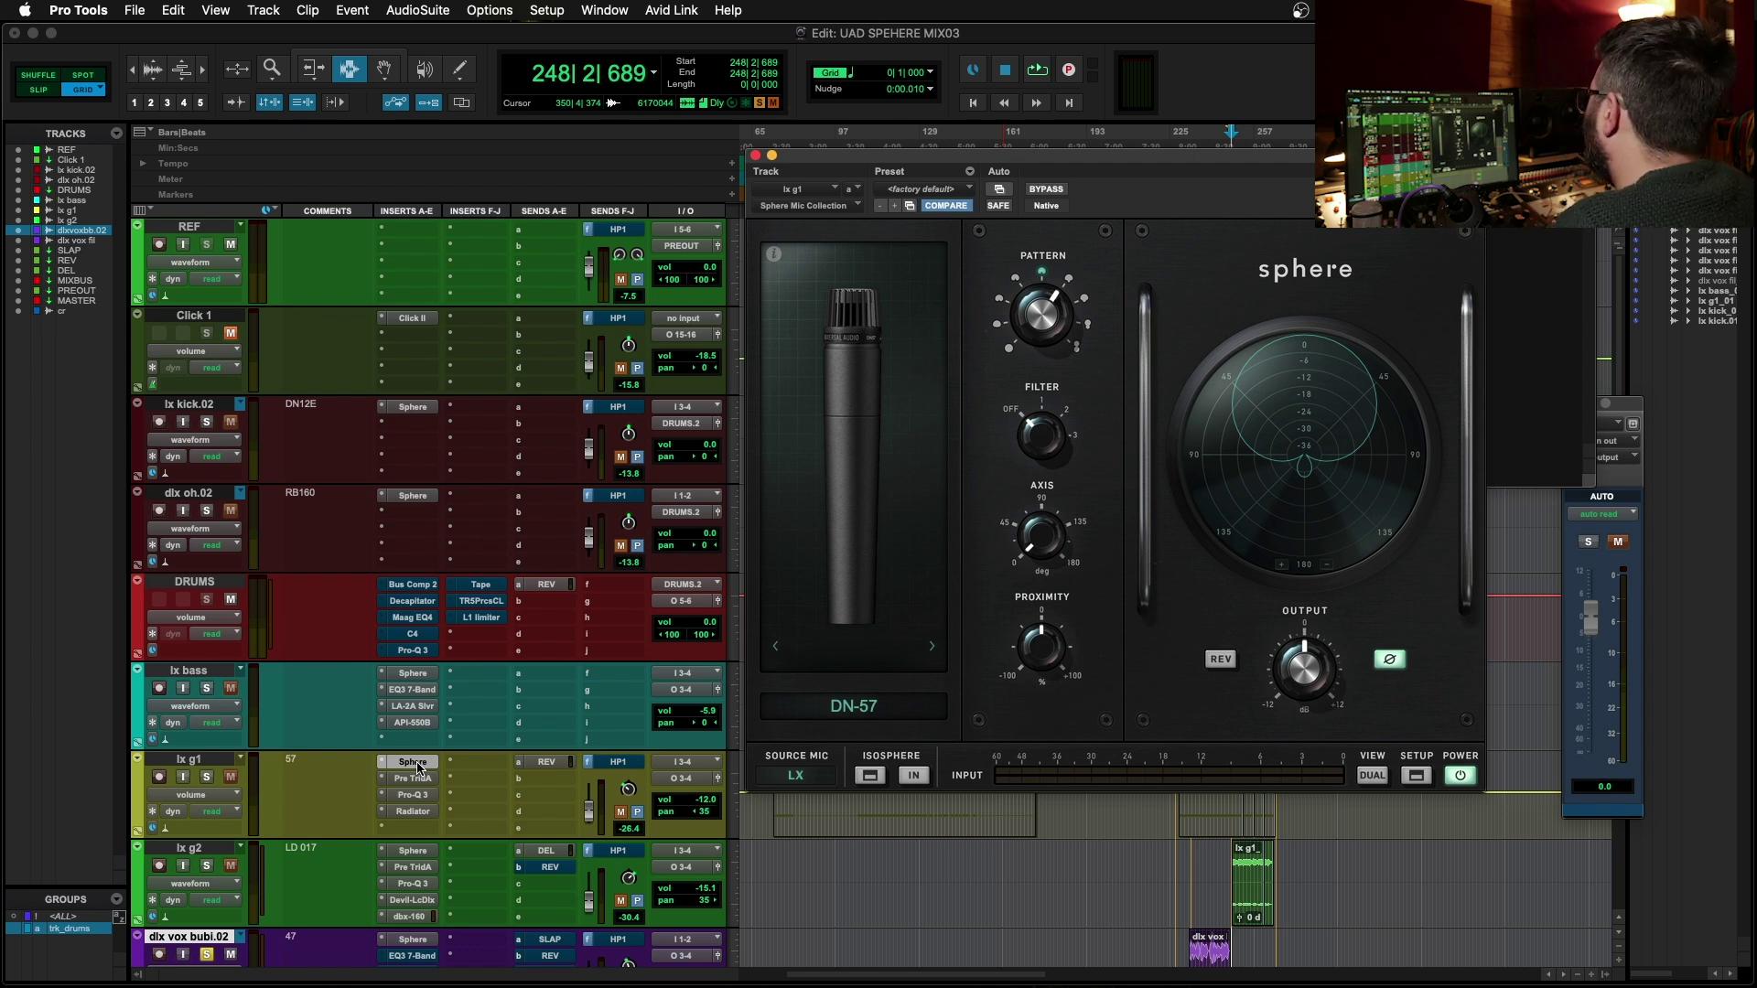
{"action": "left_click_drag", "start_coordinate": [877, 163], "coordinate": [876, 215]}
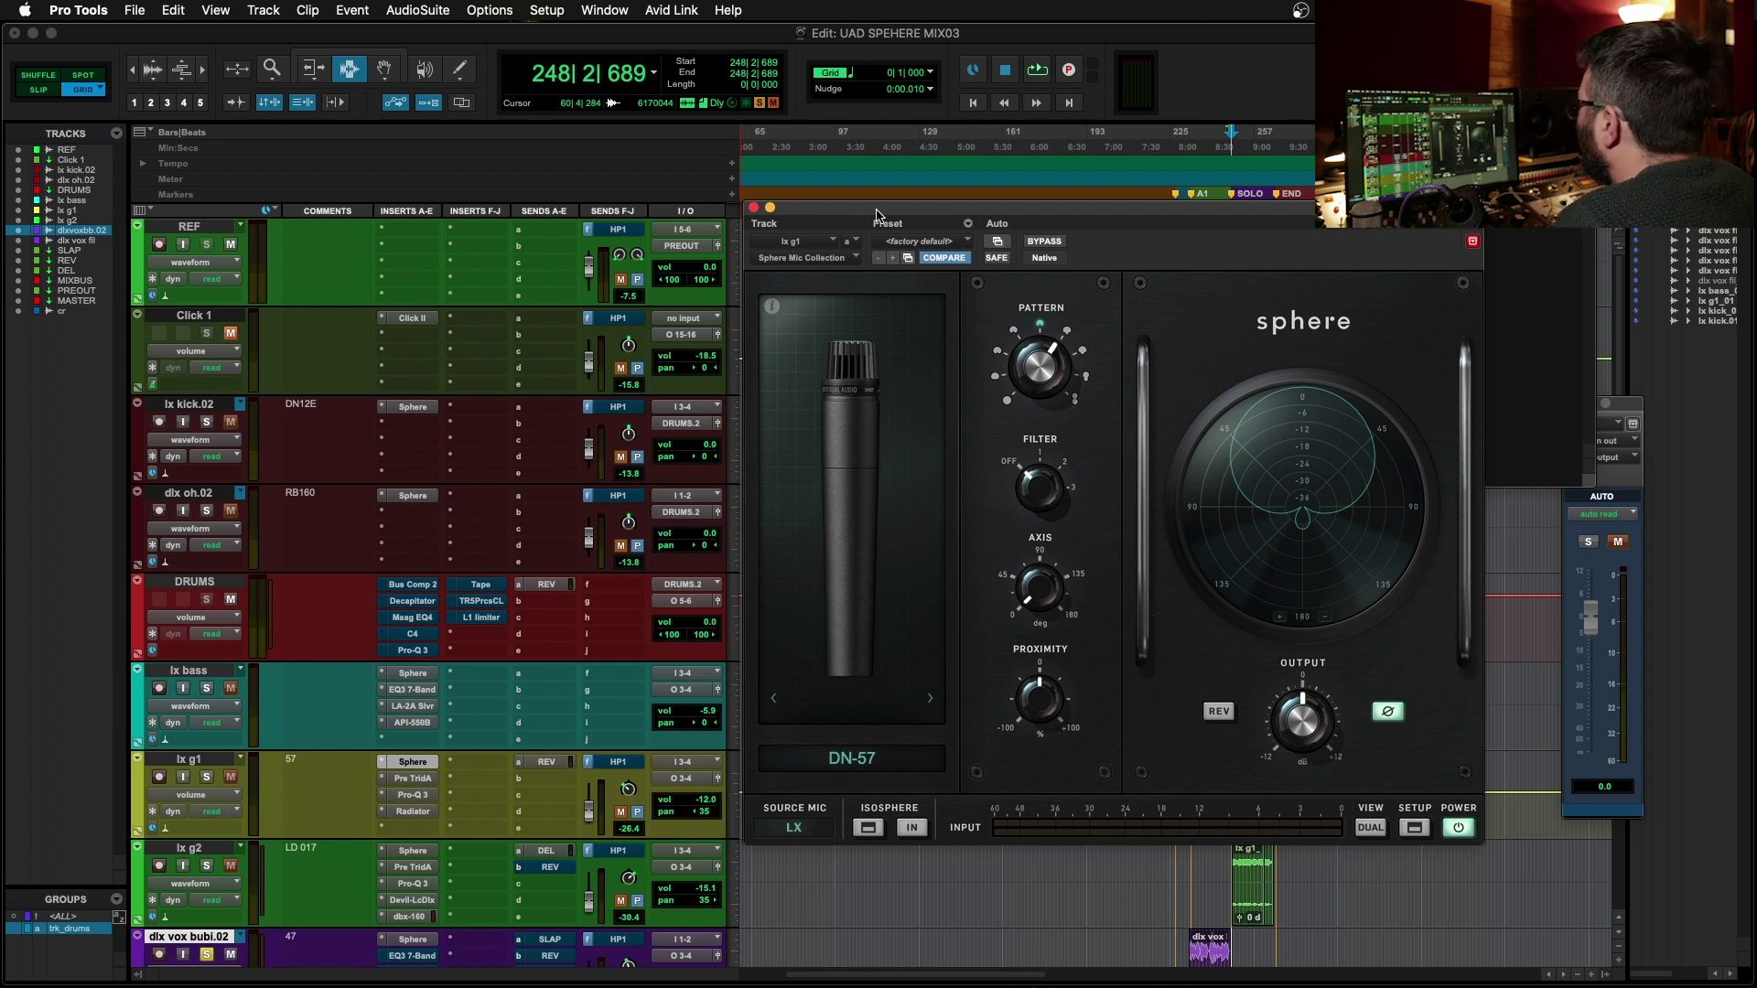
{"action": "left_click", "coordinate": [754, 208]}
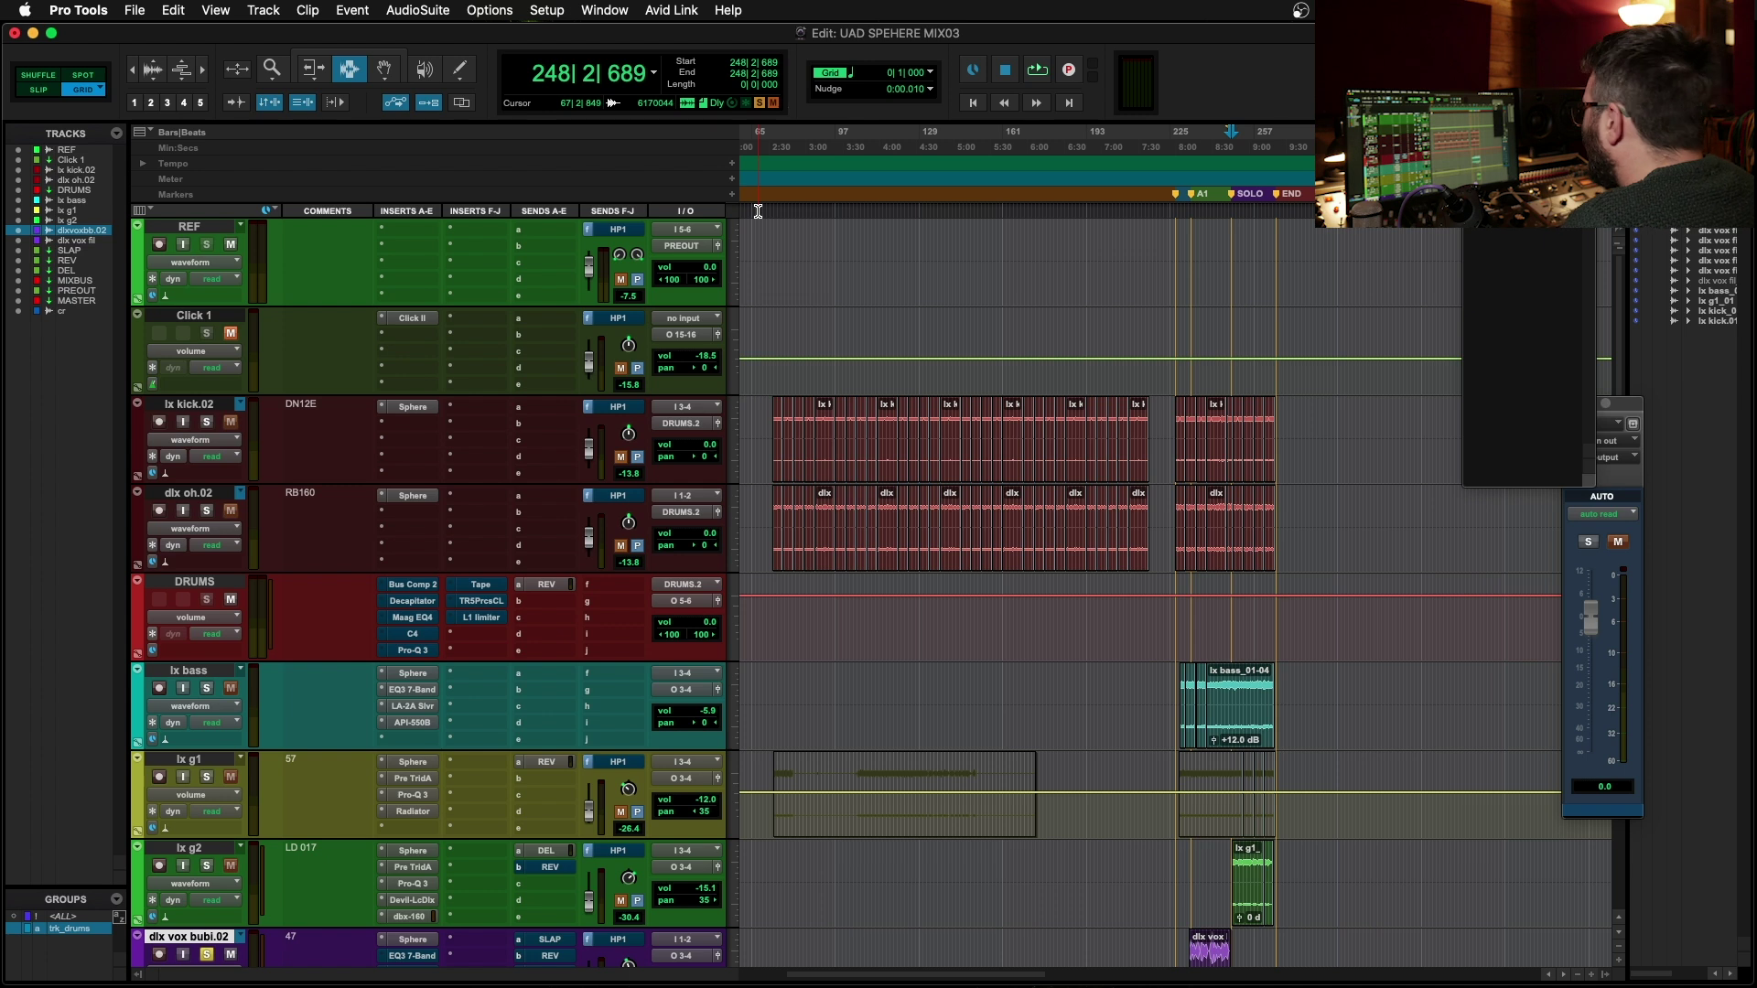